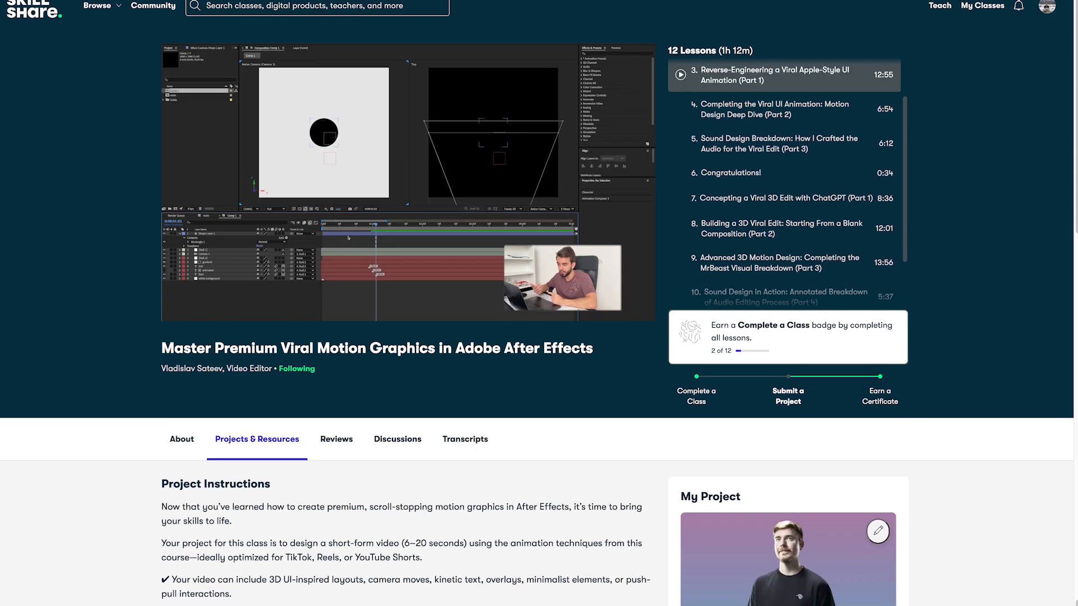
{"action": "scroll", "coordinate": [539, 365], "scroll_direction": "down", "scroll_amount": 3}
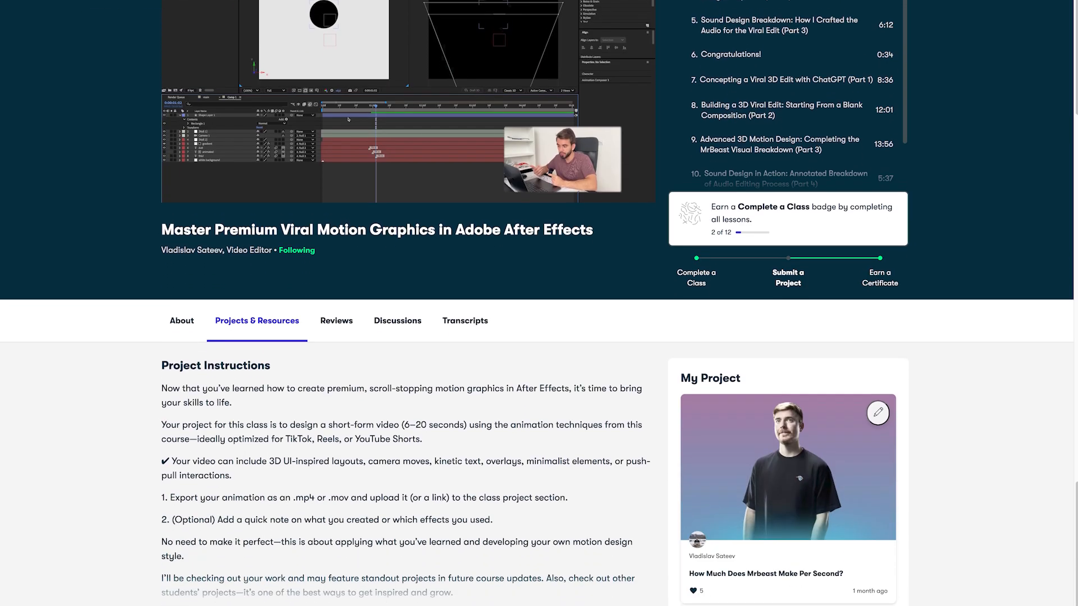
{"action": "scroll", "coordinate": [539, 303], "scroll_direction": "down", "scroll_amount": 6}
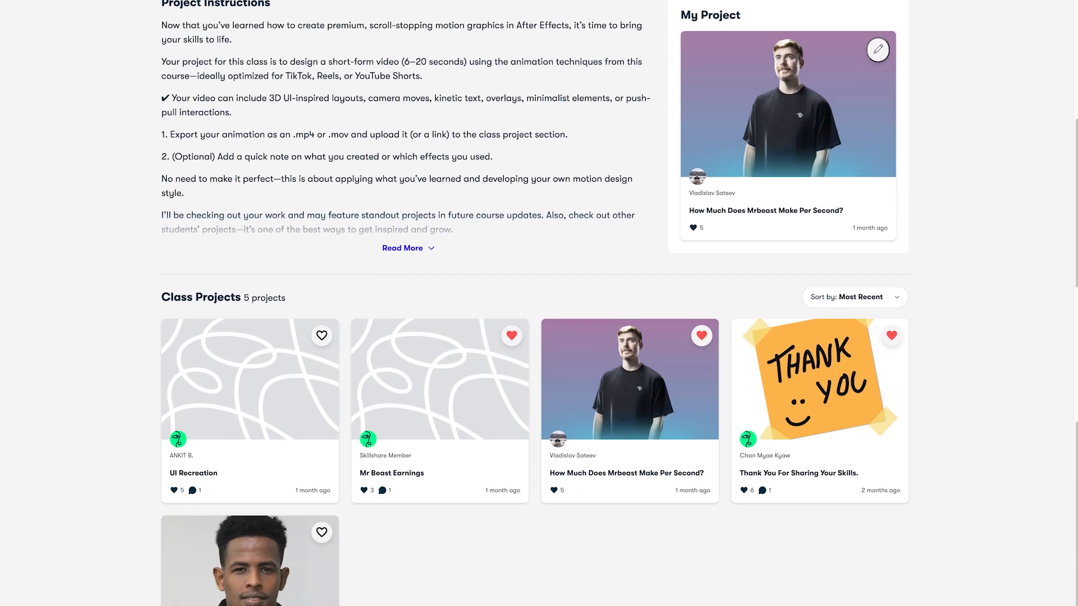
{"action": "scroll", "coordinate": [539, 303], "scroll_direction": "down", "scroll_amount": 2}
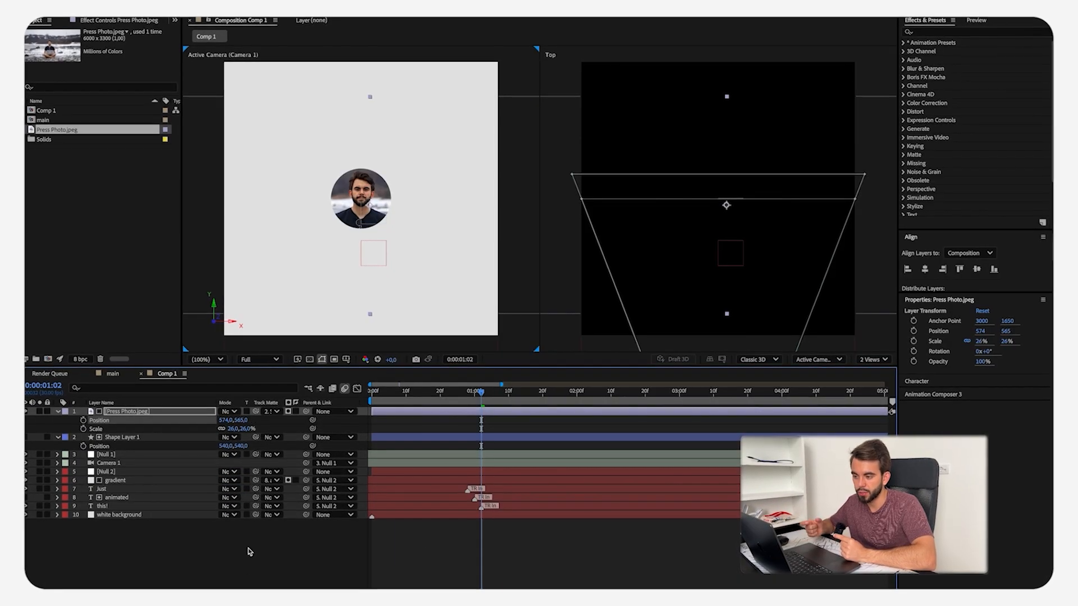
{"action": "left_click", "coordinate": [302, 439]}
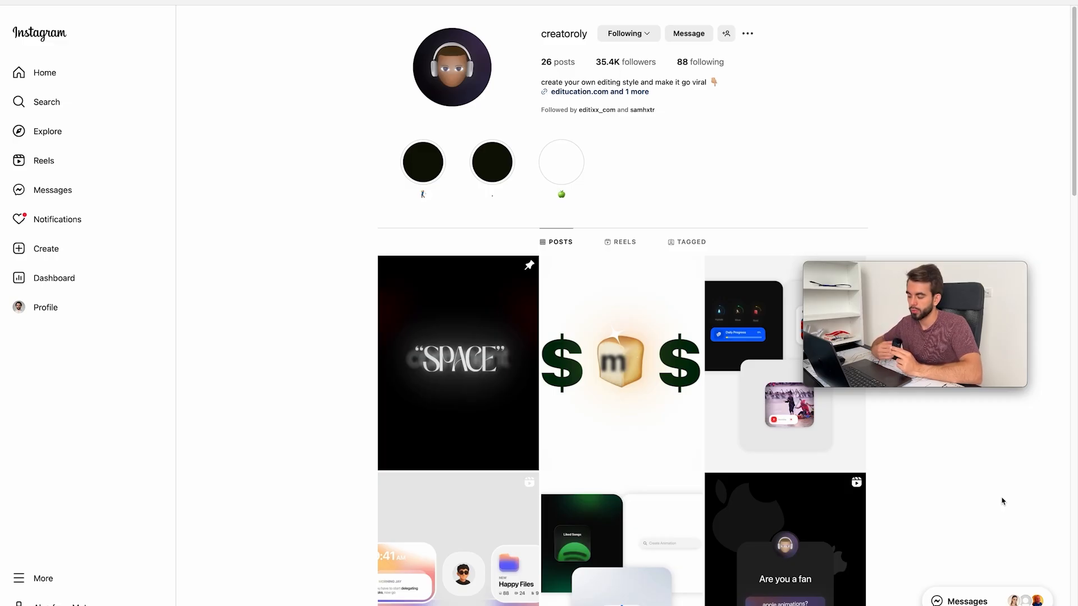
Step: Open the reference animation post with the "Book a Call" design from the creator's Instagram profile, watch it and close it
{"action": "scroll", "coordinate": [467, 534], "scroll_direction": "down", "scroll_amount": 2}
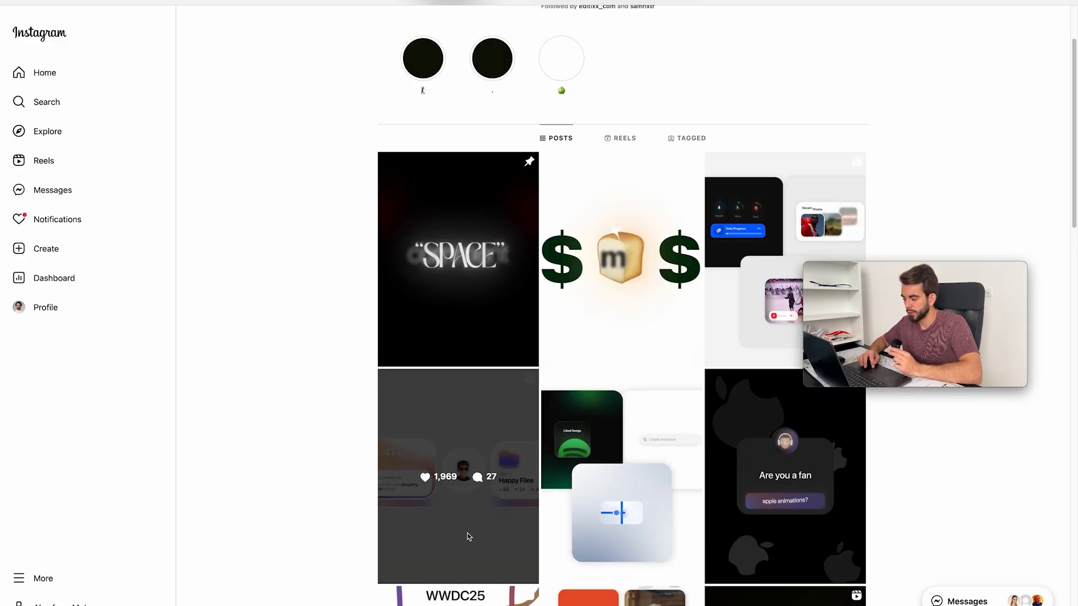
{"action": "left_click", "coordinate": [466, 534]}
{"action": "mouse_move", "coordinate": [732, 531]}
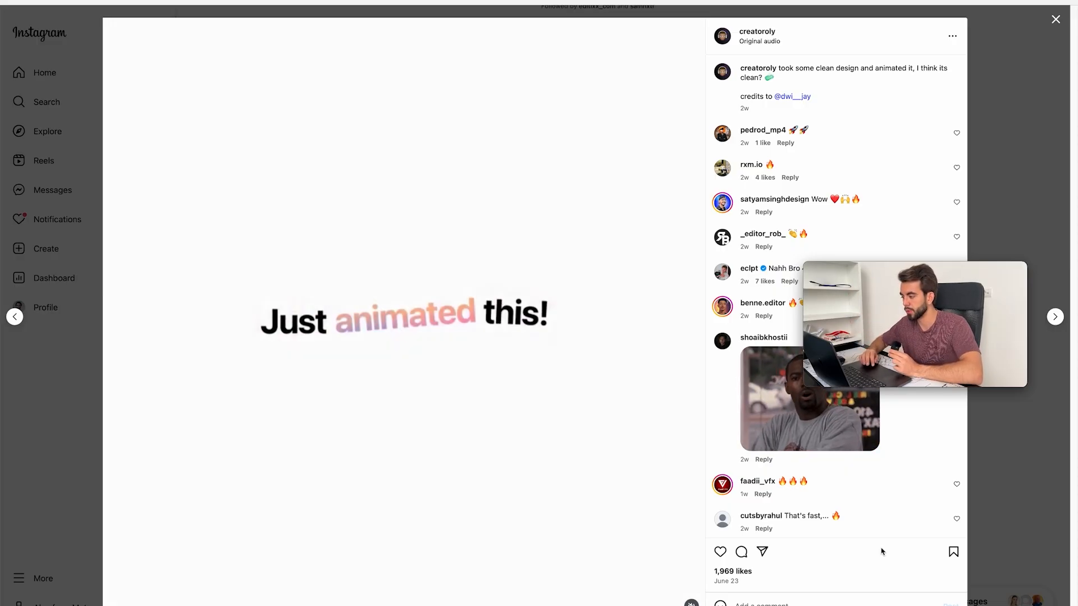
{"action": "left_click", "coordinate": [1009, 189]}
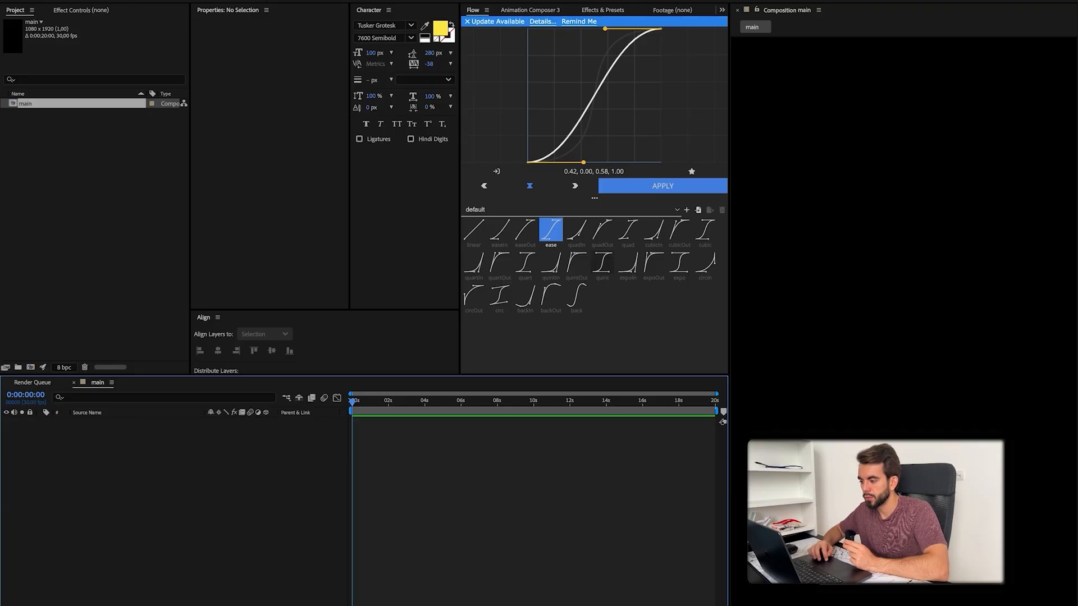
Step: Check the reference video and create a 1080 × 1080 px composition at 30 fps lasting 20 seconds
{"action": "left_click", "coordinate": [573, 599]}
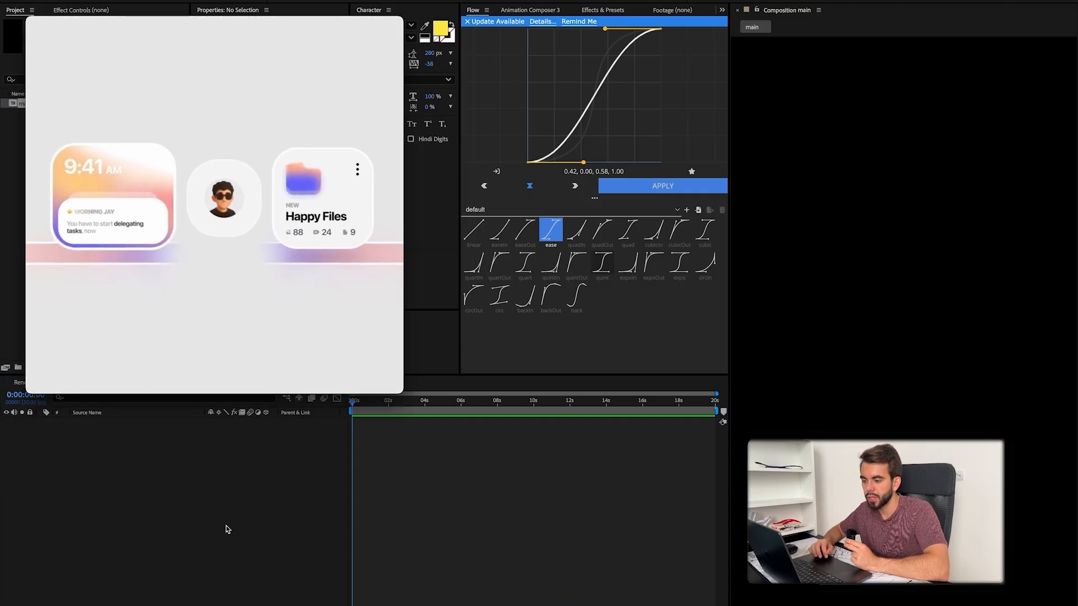
{"action": "left_click", "coordinate": [238, 503]}
{"action": "left_click", "coordinate": [31, 367]}
{"action": "left_click", "coordinate": [669, 429]}
{"action": "left_click", "coordinate": [573, 600]}
{"action": "left_click", "coordinate": [250, 469]}
Step: Add a composition-sized off-white solid of 1080 × 1080 px as the background
{"action": "key", "text": "super+y"}
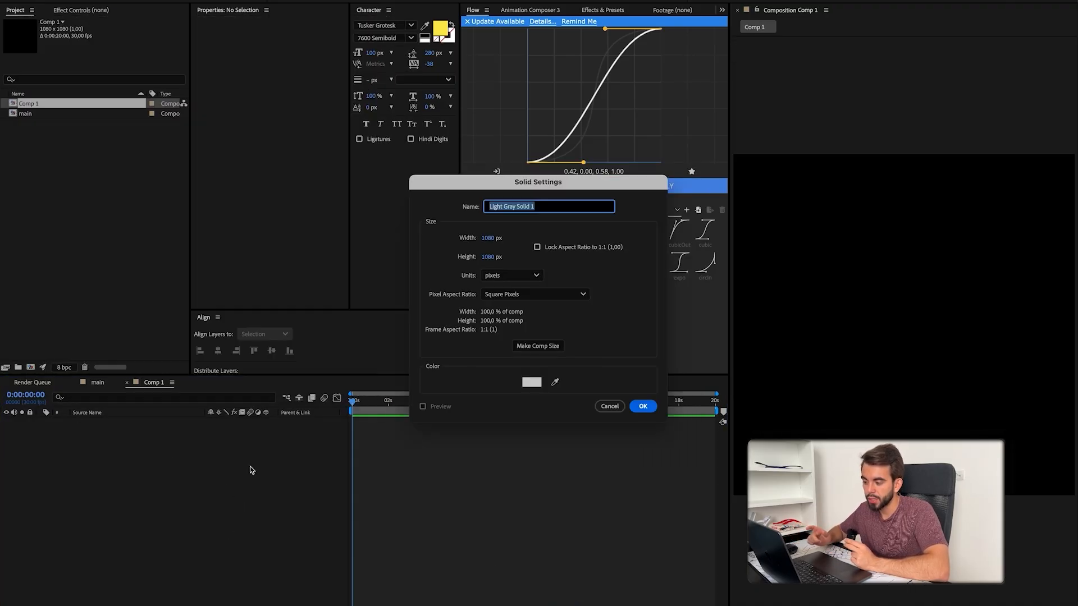
{"action": "left_click", "coordinate": [535, 385]}
{"action": "key", "text": "Return"}
{"action": "left_click", "coordinate": [643, 408]}
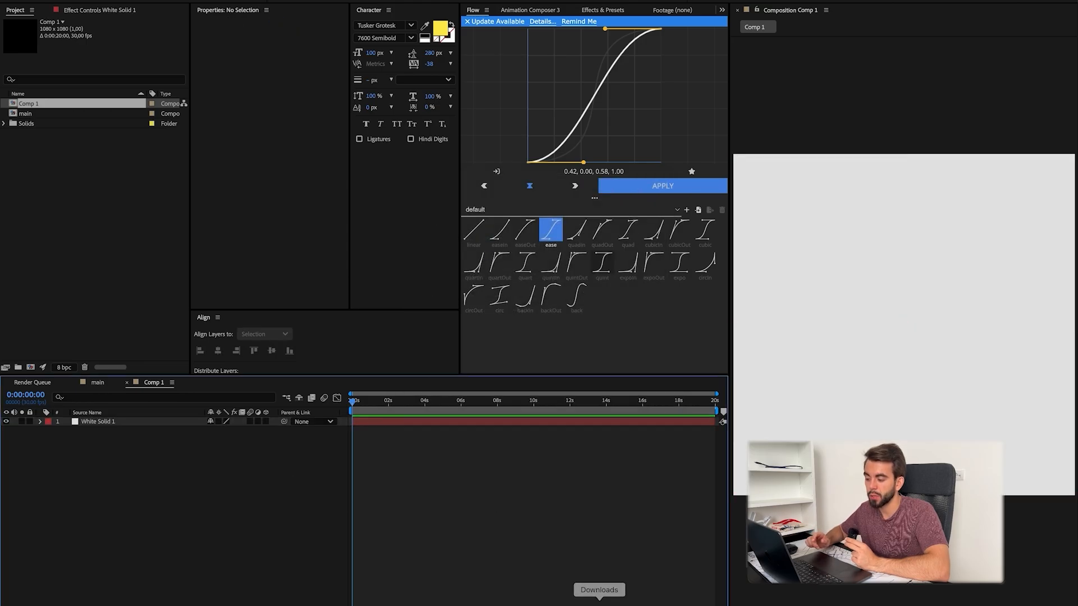
Step: Add a text layer reading "Just animate this" with a black 000000 fill, following the opening of the reference video
{"action": "left_click", "coordinate": [573, 600]}
{"action": "scroll", "coordinate": [178, 364], "scroll_direction": "left", "scroll_amount": 10}
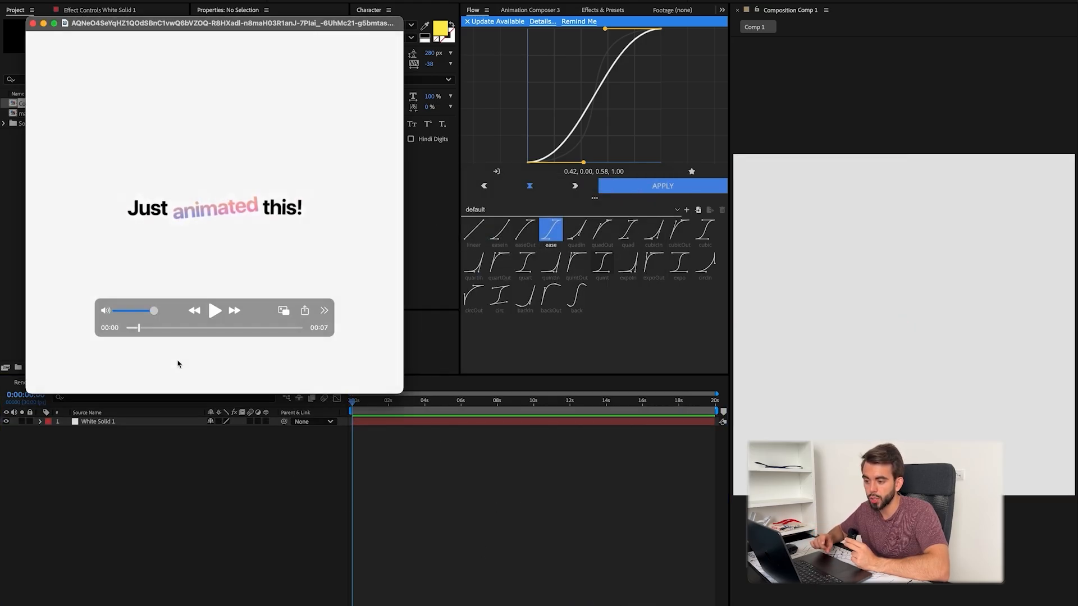
{"action": "scroll", "coordinate": [178, 364], "scroll_direction": "right", "scroll_amount": 2}
{"action": "scroll", "coordinate": [179, 365], "scroll_direction": "left", "scroll_amount": 3}
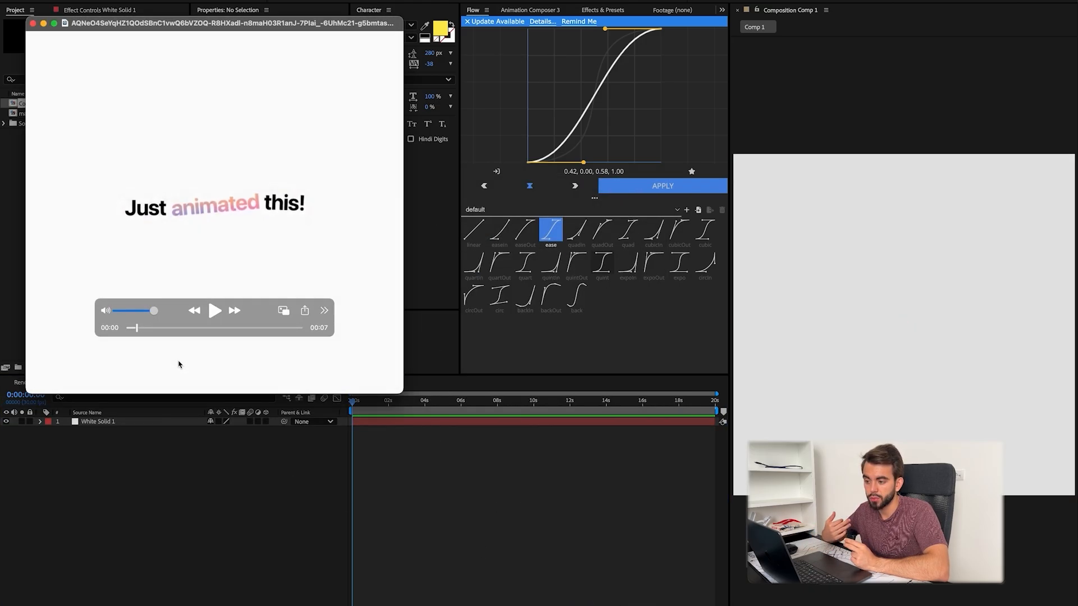
{"action": "key", "text": "super+tab"}
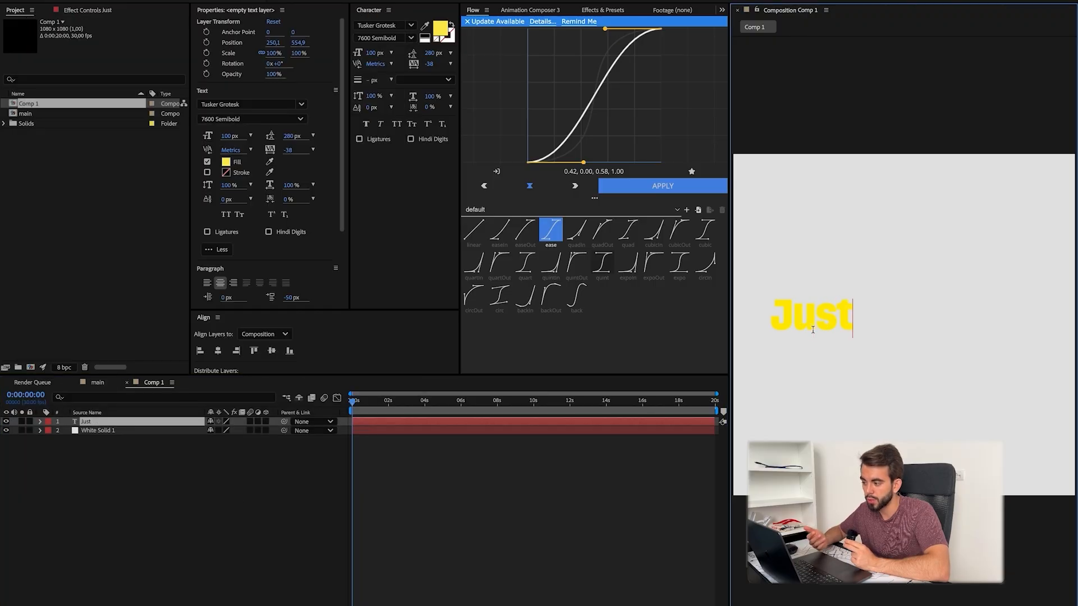
{"action": "type", "text": "animate this"}
{"action": "key", "text": "super+a"}
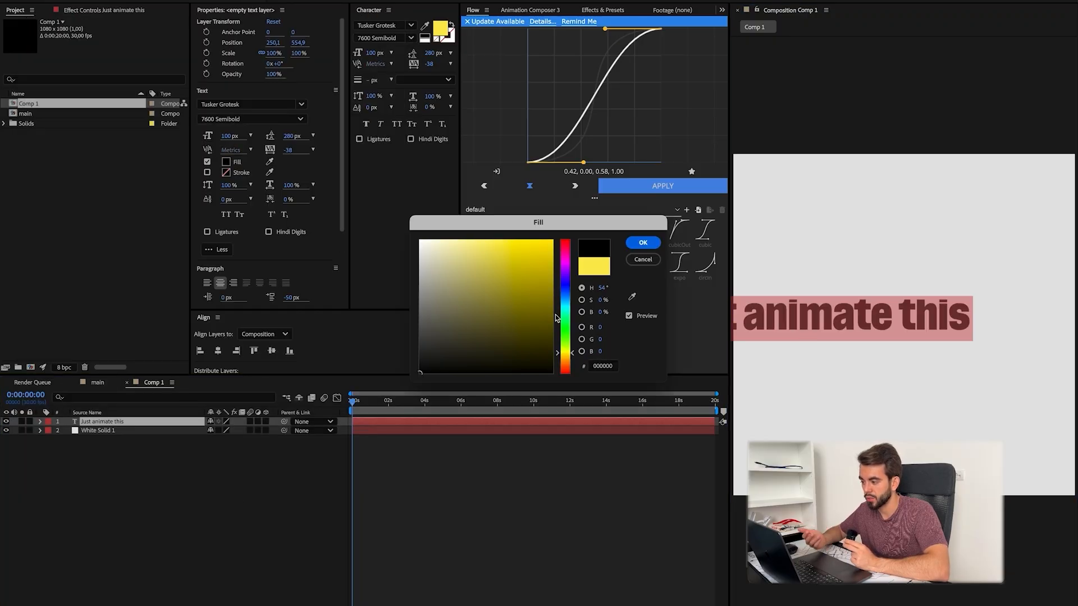
{"action": "key", "text": "Return"}
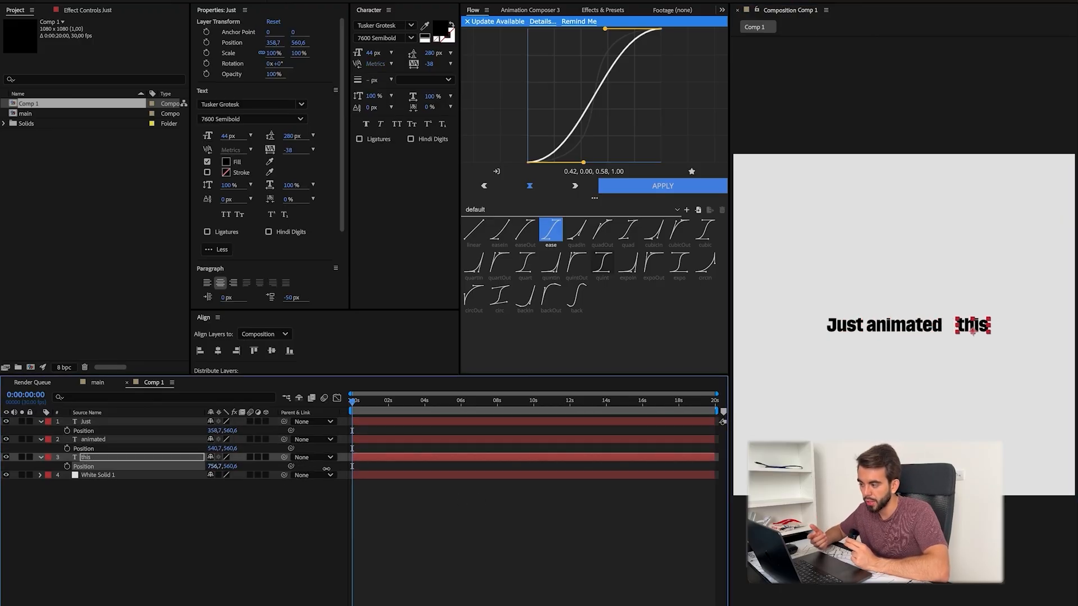
Step: Set the horizontal position of the word "this" to 724.7, closing the gap after "animated"
{"action": "left_click_drag", "start_coordinate": [220, 467], "coordinate": [226, 468]}
{"action": "left_click_drag", "start_coordinate": [215, 432], "coordinate": [214, 431]}
{"action": "left_click", "coordinate": [459, 541]}
{"action": "left_click", "coordinate": [398, 533]}
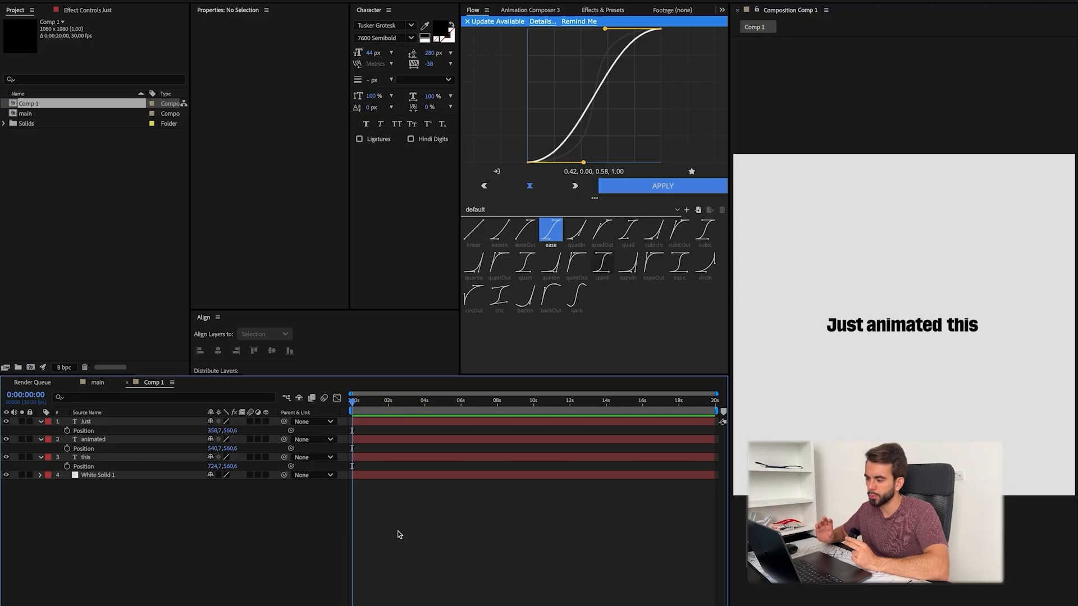
Step: Align the three words to X 368.7, 549.7 and 727.7 against a centred guide text "just animated this", and delete the guide
{"action": "left_click", "coordinate": [840, 420]}
{"action": "type", "text": "just animated this"}
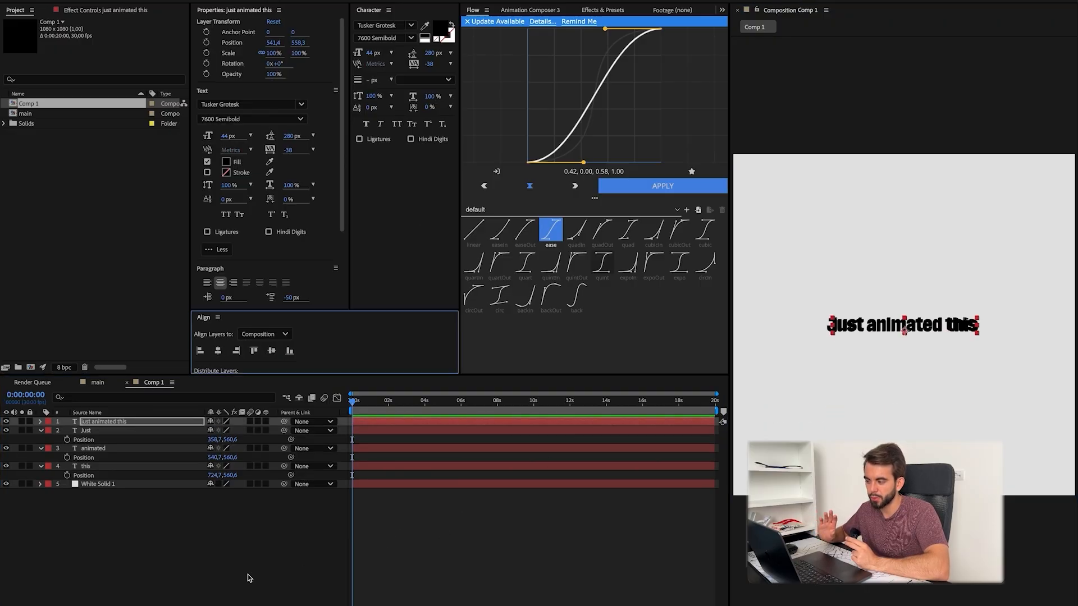
{"action": "mouse_move", "coordinate": [216, 431]}
{"action": "left_mouse_down"}
{"action": "mouse_move", "coordinate": [203, 431]}
{"action": "mouse_move", "coordinate": [217, 431]}
{"action": "left_mouse_up"}
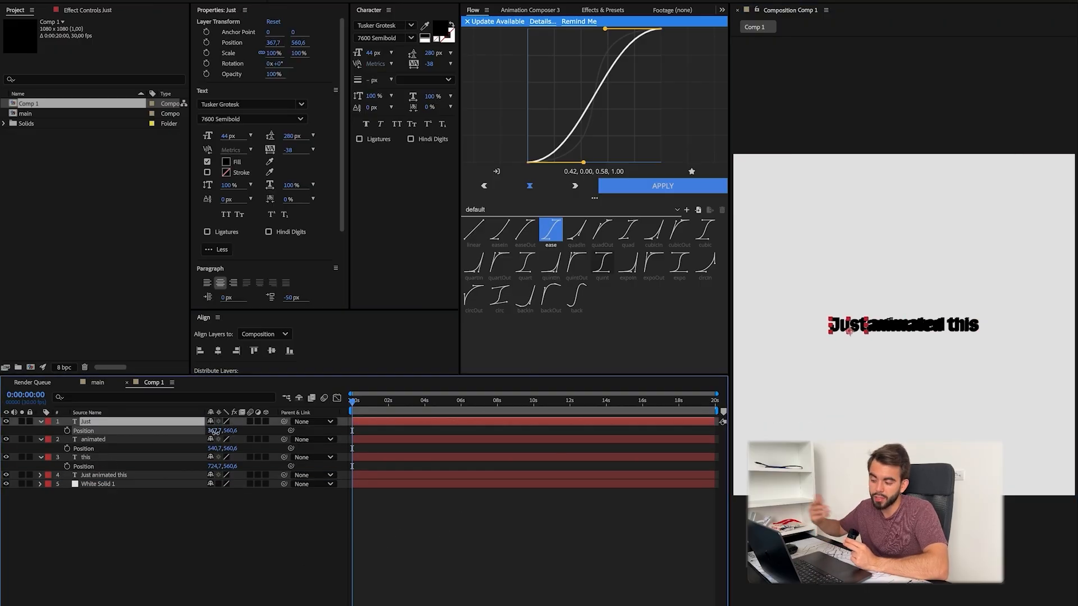
{"action": "left_click_drag", "start_coordinate": [213, 449], "coordinate": [218, 467]}
{"action": "left_click", "coordinate": [143, 477]}
{"action": "key", "text": "Delete"}
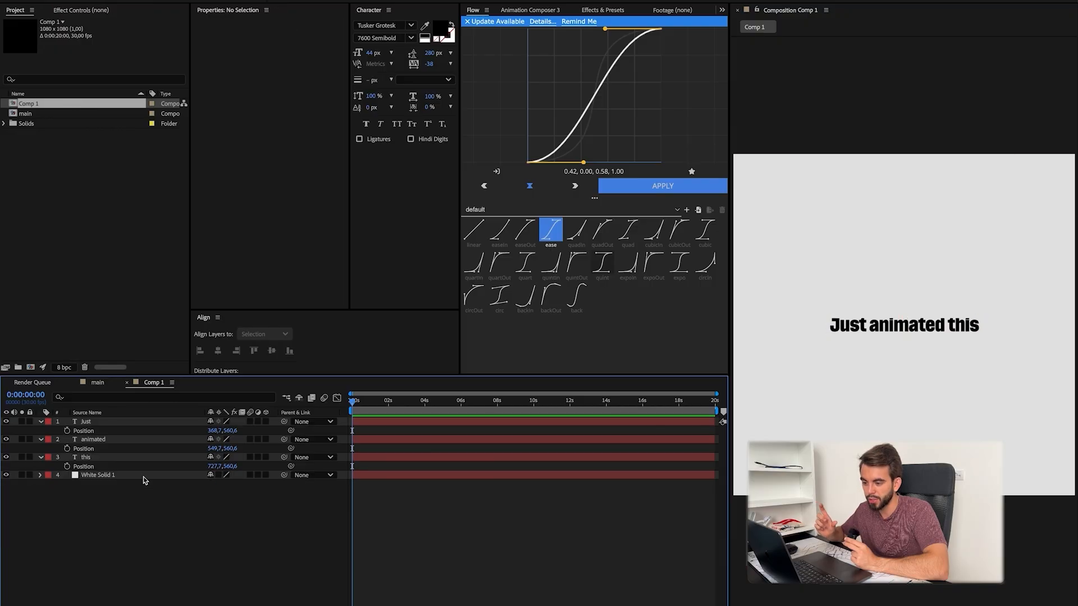
Step: Rotate the word "animated" to -5° and change "this" to "this!" at X 734.7, matching the reference video
{"action": "left_click", "coordinate": [145, 477]}
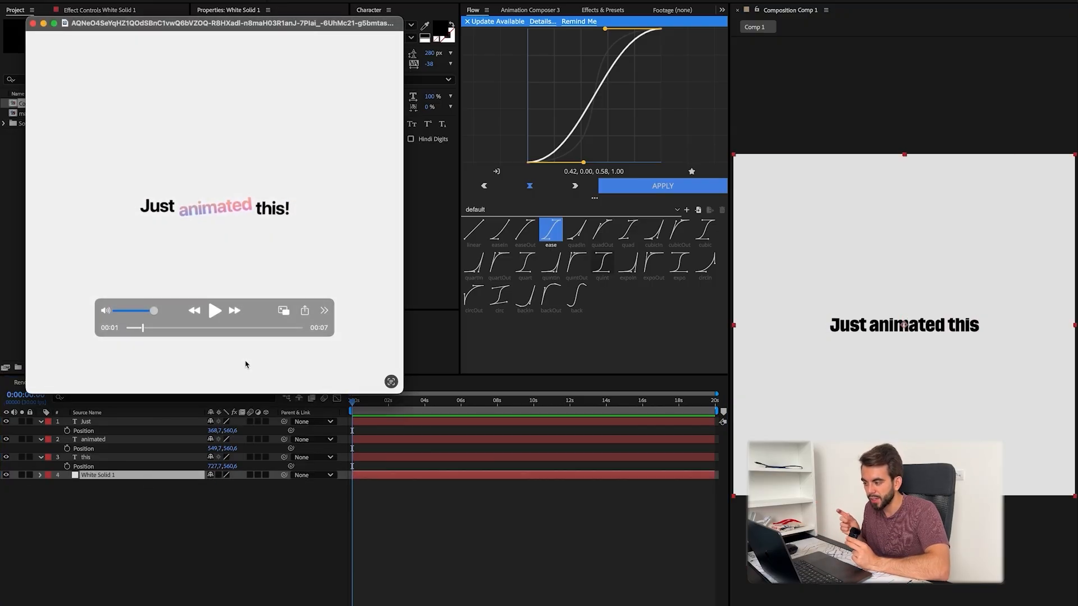
{"action": "left_click", "coordinate": [974, 378]}
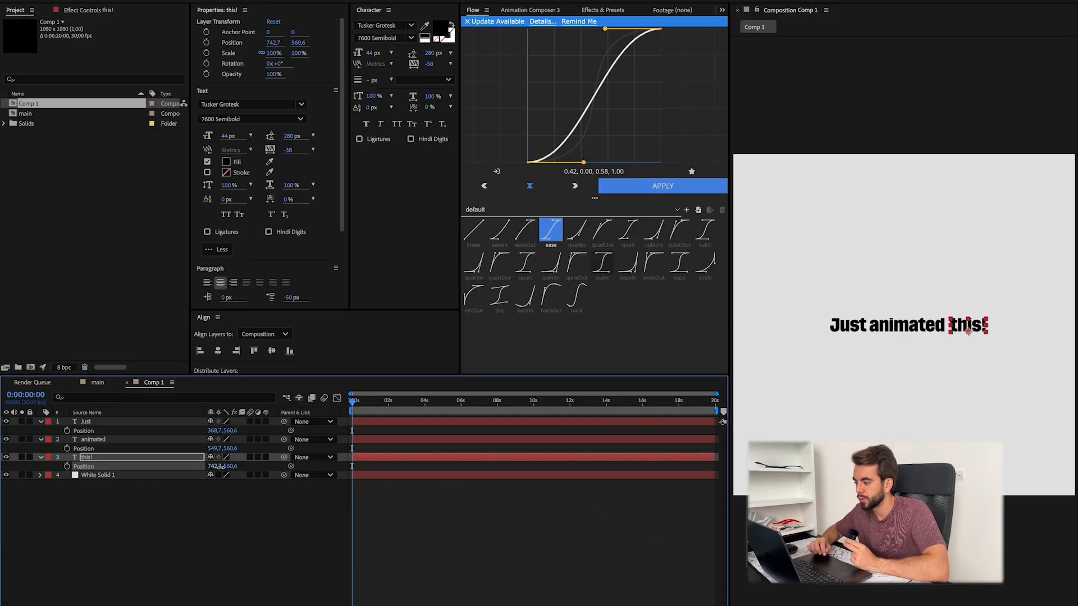
{"action": "left_click", "coordinate": [524, 524]}
{"action": "left_click", "coordinate": [241, 457]}
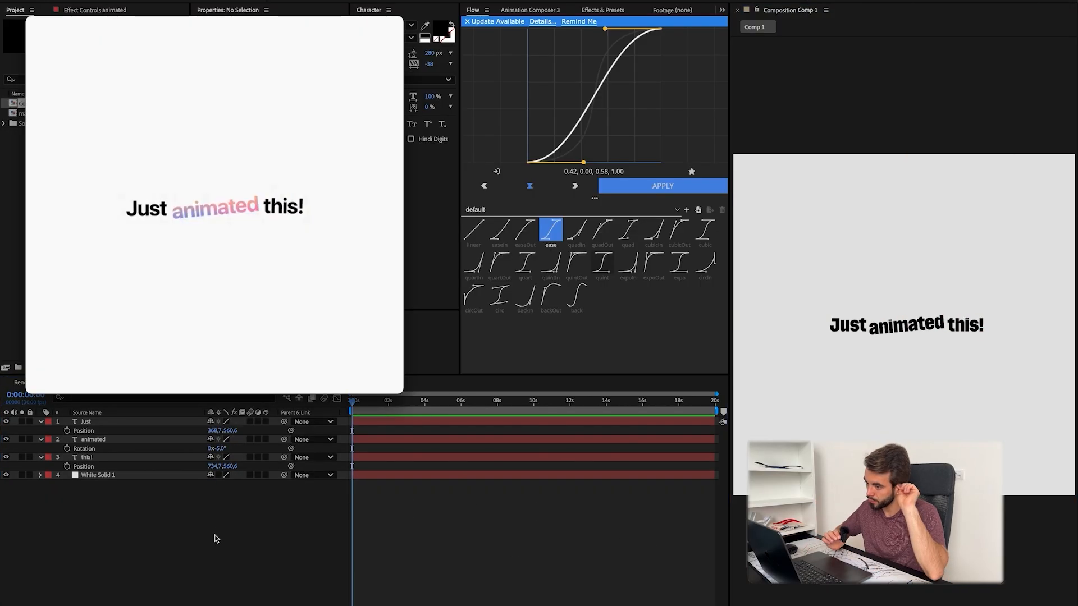
{"action": "left_click", "coordinate": [215, 540]}
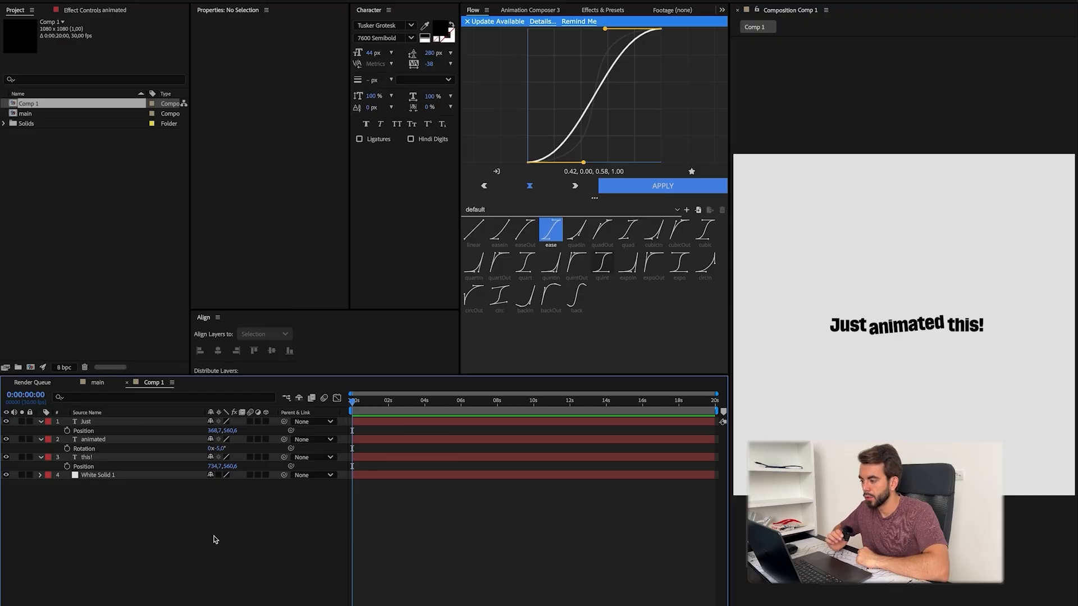
Step: Add another solid above the text layers and apply the Gradient Ramp effect to it
{"action": "key", "text": "super+y"}
{"action": "key", "text": "Return"}
{"action": "key", "text": "ctrl+space"}
{"action": "type", "text": "grad"}
{"action": "key", "text": "Return"}
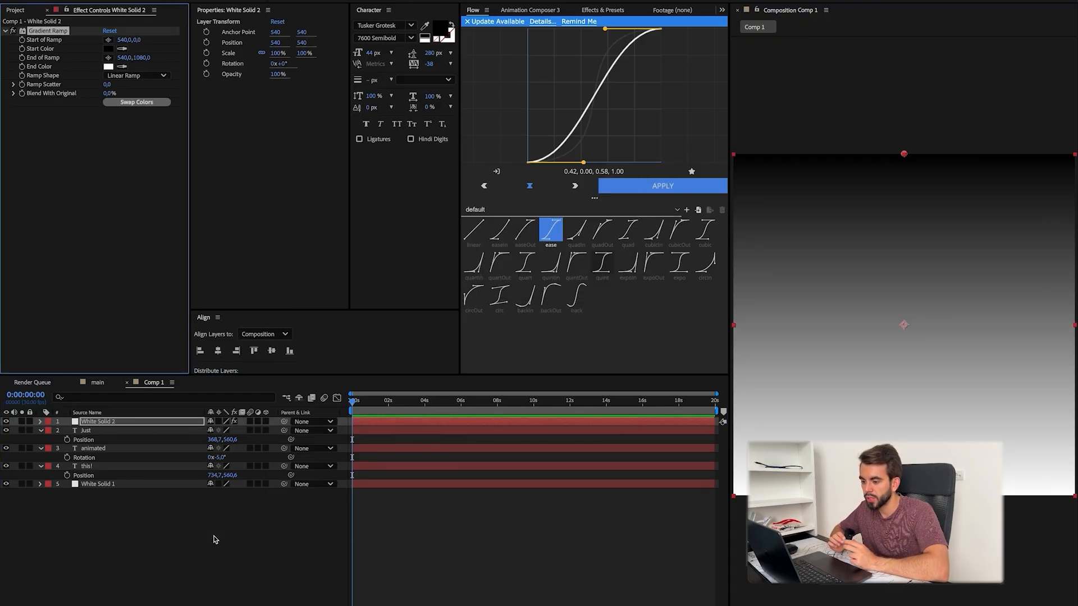
Step: Switch to the browser and search Google for "instagram colors", refining the query to "instagram colors code"
{"action": "key", "text": "super+Tab"}
{"action": "left_click", "coordinate": [143, 426]}
{"action": "key", "text": "super+space"}
{"action": "type", "text": "g insta"}
{"action": "key", "text": "Return"}
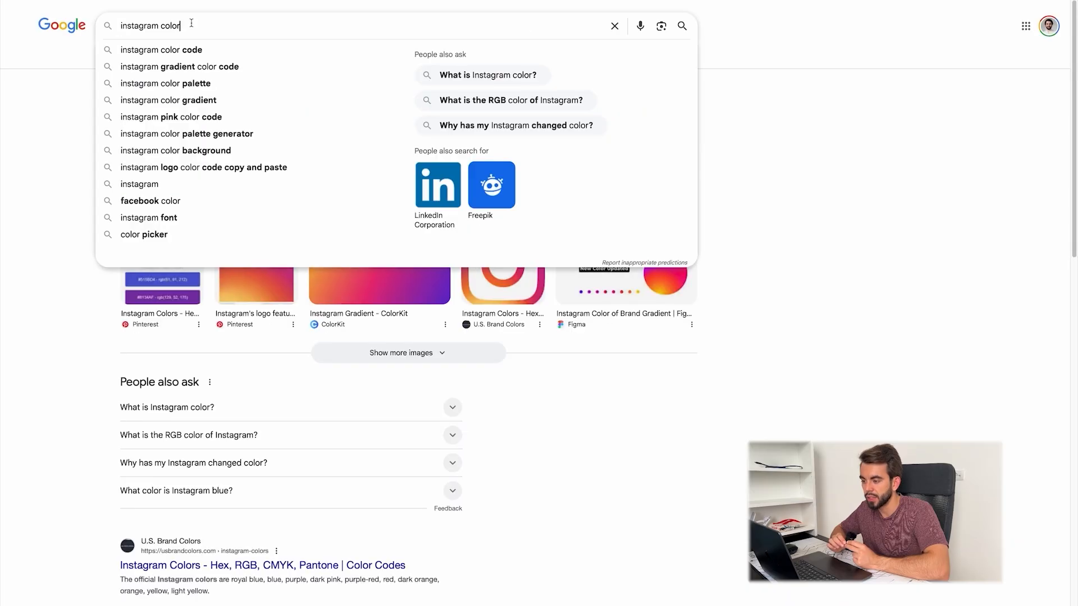
{"action": "type", "text": "rs"}
{"action": "key", "text": "Return"}
{"action": "scroll", "coordinate": [359, 280], "scroll_direction": "down", "scroll_amount": 5}
{"action": "scroll", "coordinate": [359, 280], "scroll_direction": "up", "scroll_amount": 5}
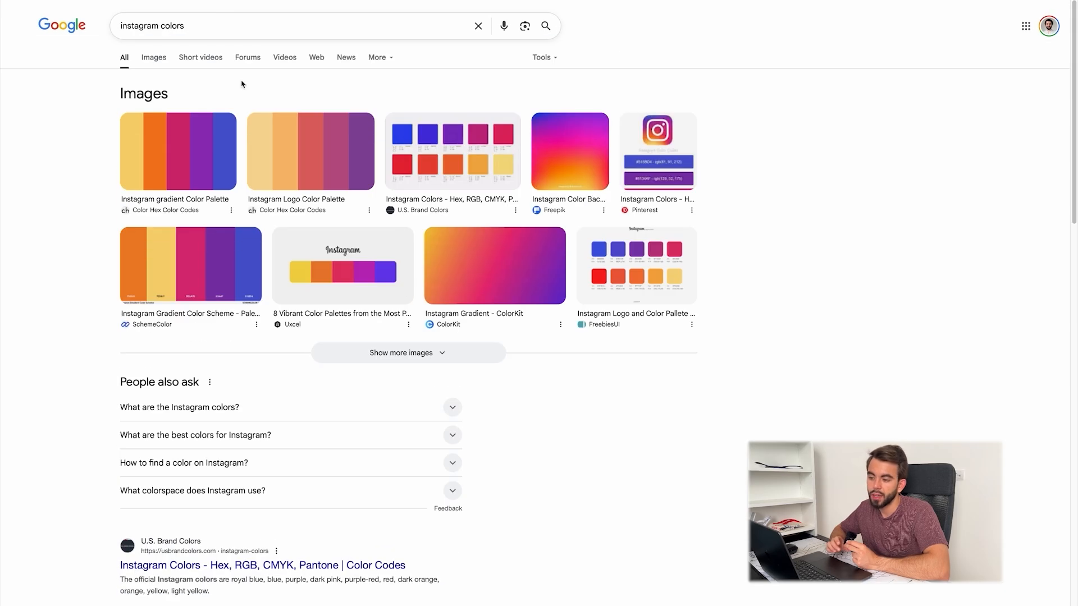
{"action": "type", "text": "code"}
{"action": "key", "text": "Return"}
Step: Colour the Gradient Ramp from yellow to purple using the Instagram colours, and set "animated" as the gradient solid's track matte
{"action": "left_click_drag", "start_coordinate": [135, 262], "coordinate": [156, 260]}
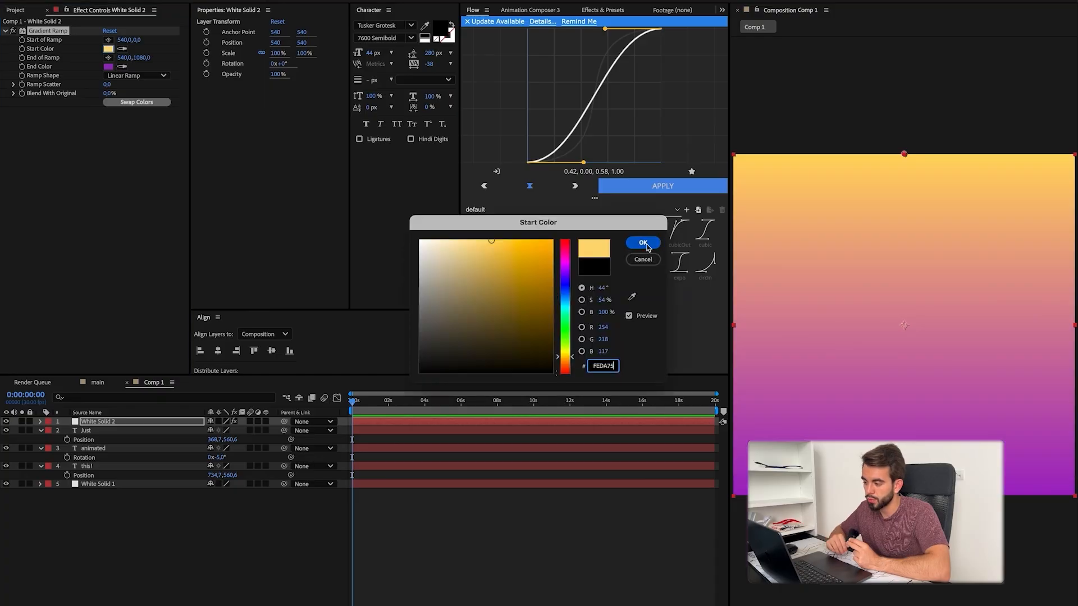
{"action": "key", "text": "Return"}
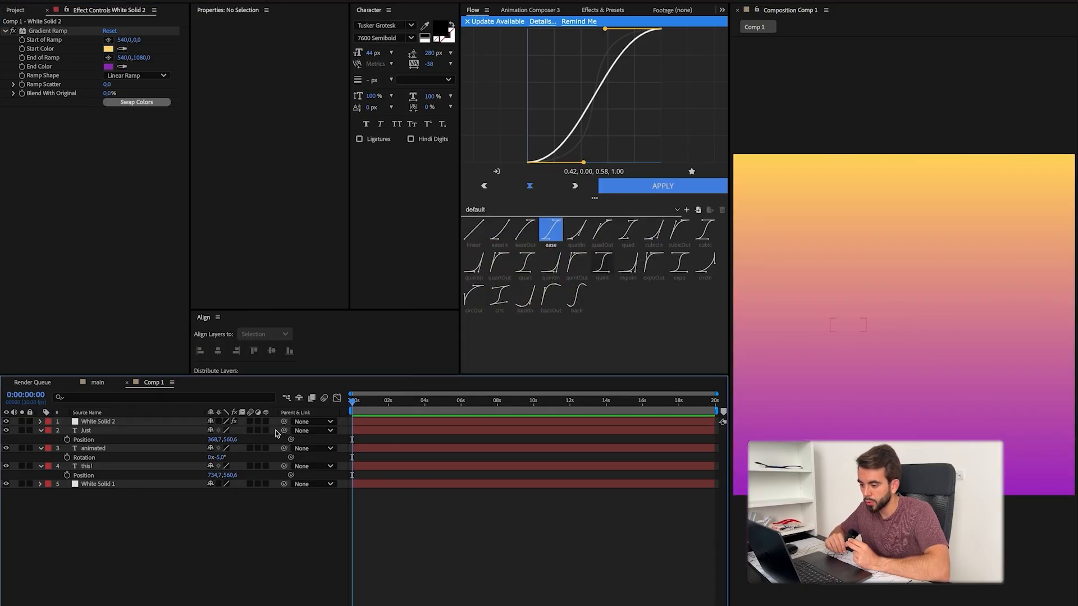
{"action": "left_click_drag", "start_coordinate": [114, 478], "coordinate": [94, 449]}
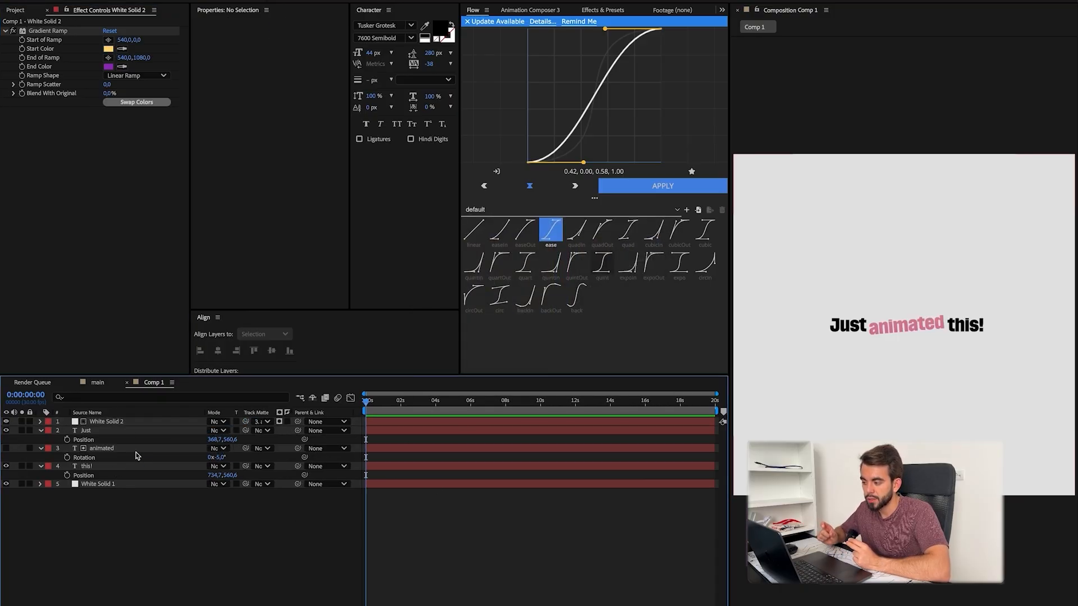
Step: Examine the gradient-filled word "animated" up close, toggling the visibility of its matte text layer
{"action": "left_click", "coordinate": [7, 450]}
{"action": "key", "text": "super+shift+a"}
{"action": "key", "text": "period"}
{"action": "key", "text": "period"}
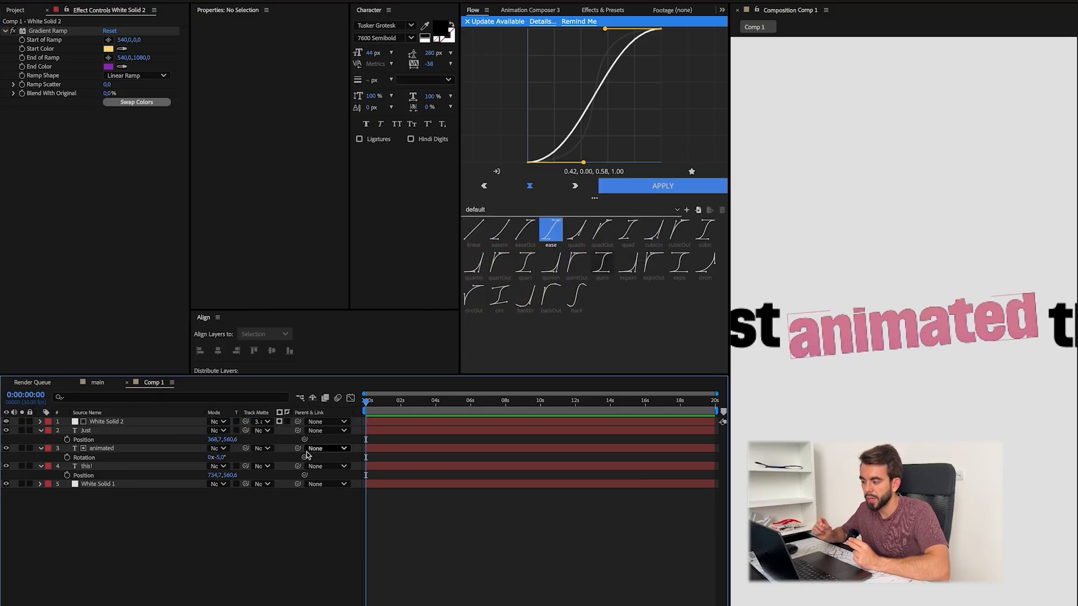
{"action": "left_click", "coordinate": [6, 450]}
{"action": "key", "text": "comma"}
{"action": "key", "text": "comma"}
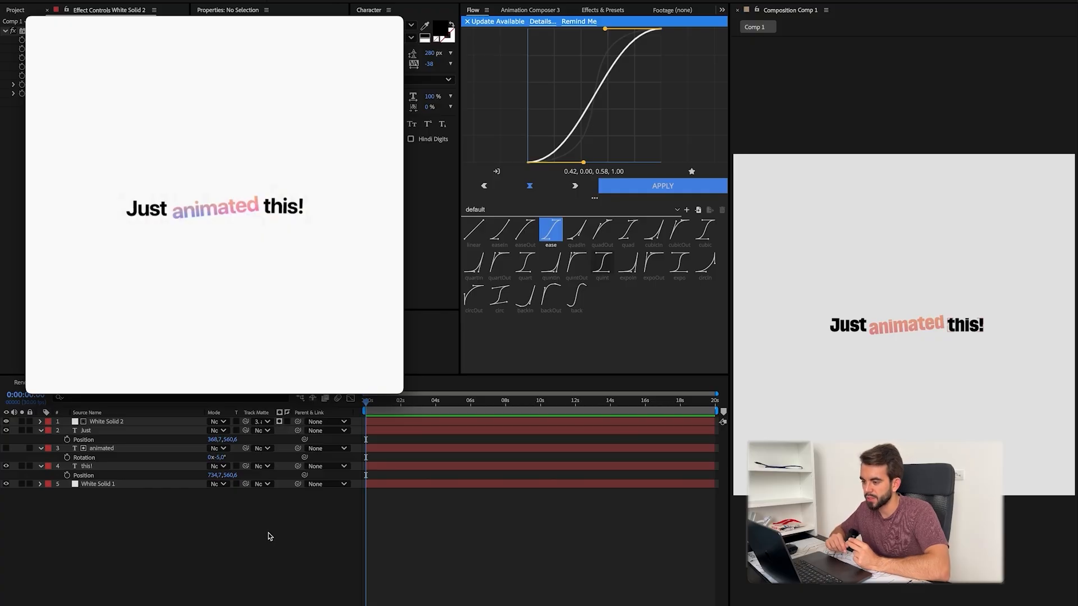
Step: Rename the gradient solid "gradient" and the bottom solid "white background"
{"action": "left_click", "coordinate": [115, 425]}
{"action": "key", "text": "Return"}
{"action": "type", "text": "gradient"}
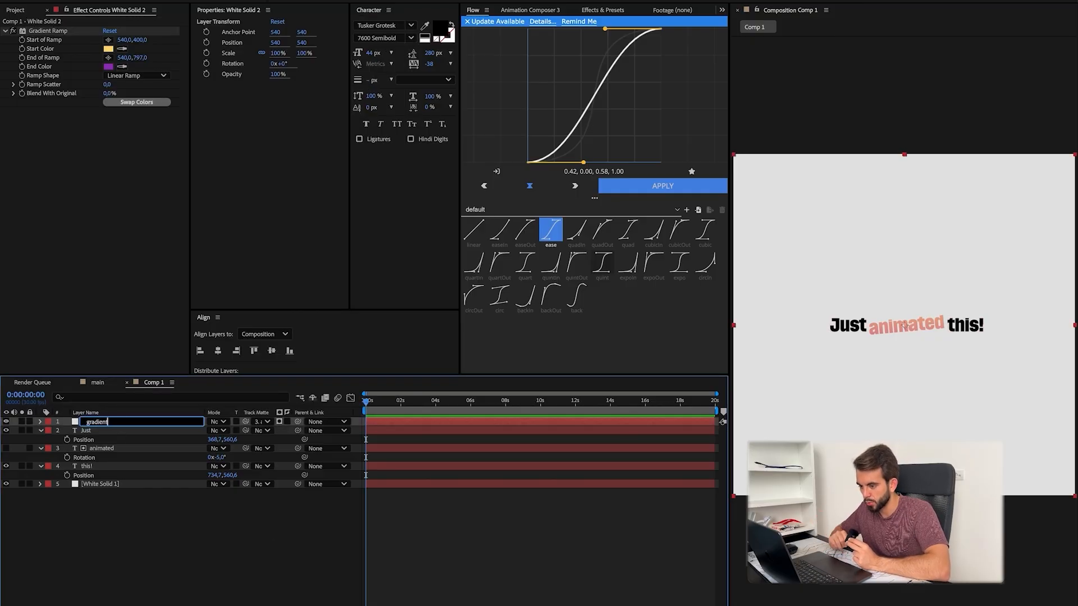
{"action": "left_click", "coordinate": [100, 484]}
{"action": "key", "text": "Return"}
{"action": "type", "text": "bac"}
Step: Apply Animation Composer's Overshoot Position & Scale preset to the "Just" layer as an In transition
{"action": "left_click", "coordinate": [113, 431]}
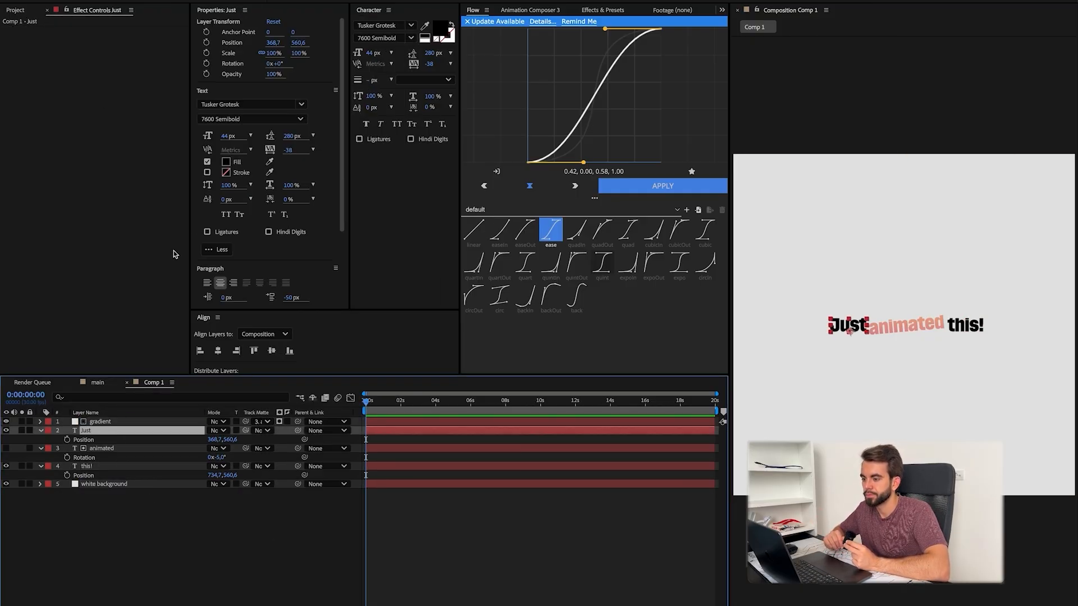
{"action": "left_click", "coordinate": [530, 10]}
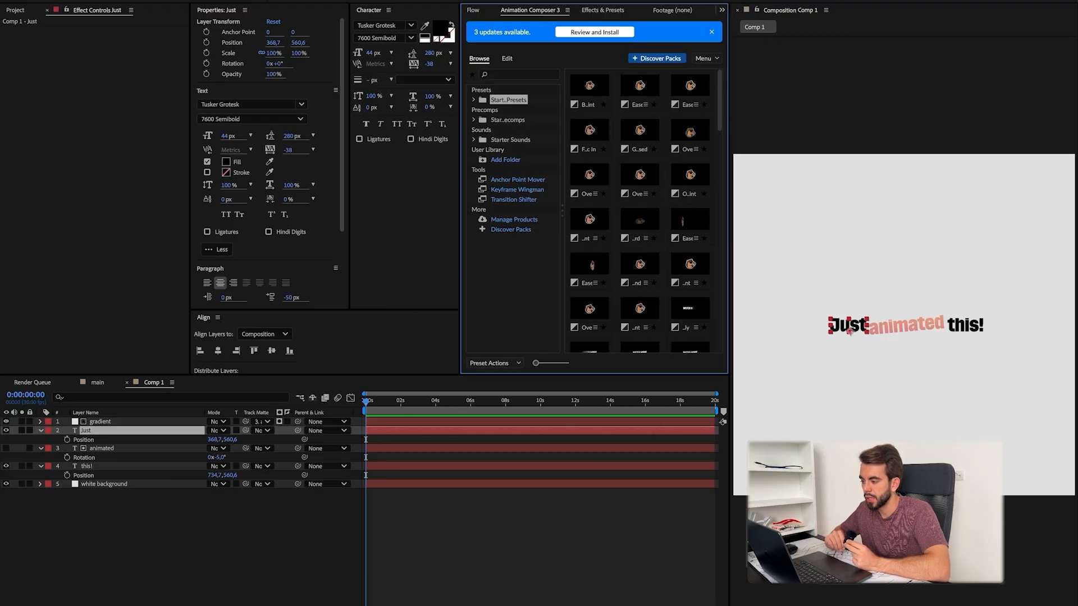
{"action": "key", "text": "super+Tab"}
{"action": "key", "text": "super+Tab"}
{"action": "left_click", "coordinate": [640, 177]}
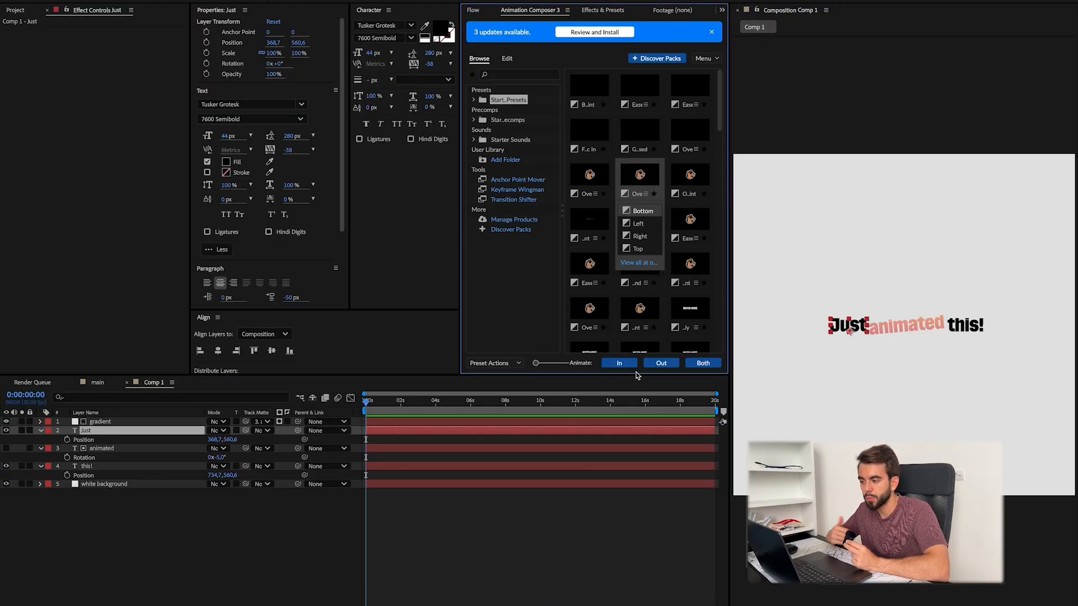
{"action": "left_click", "coordinate": [623, 363]}
Step: Keyframe the opacity of "Just" from 1% to 100% so the word fades in during its overshoot entrance
{"action": "left_click", "coordinate": [378, 405]}
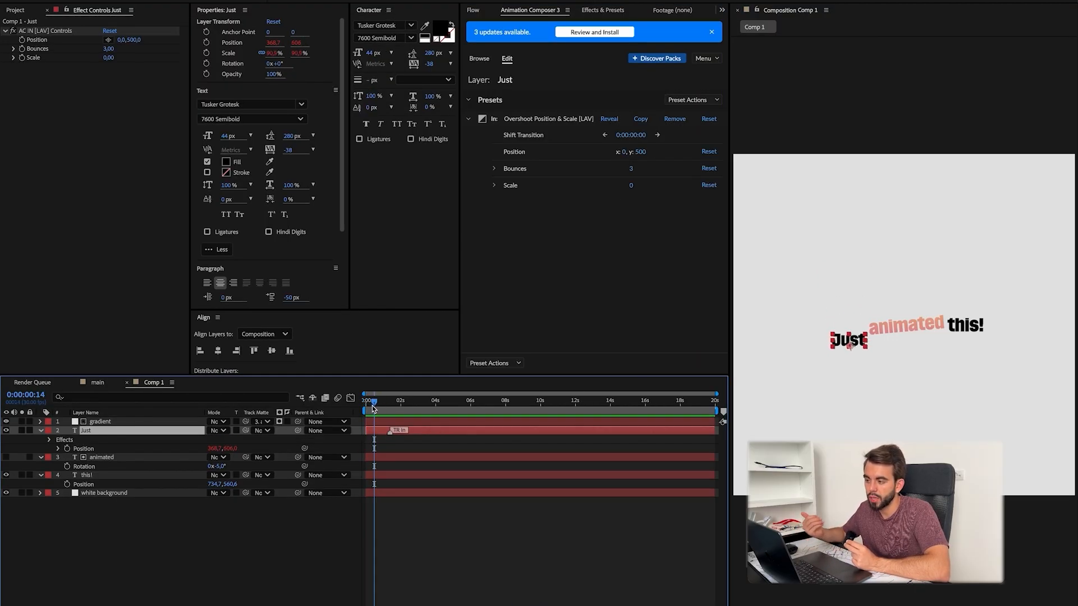
{"action": "key", "text": "t"}
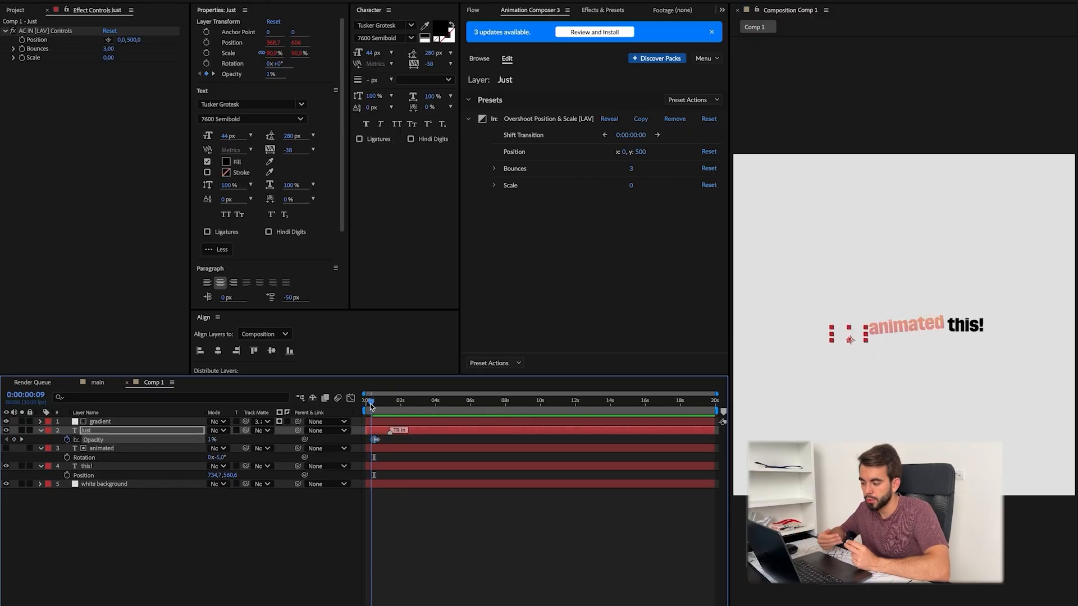
{"action": "left_click_drag", "start_coordinate": [377, 405], "coordinate": [371, 405]}
{"action": "left_click", "coordinate": [418, 547]}
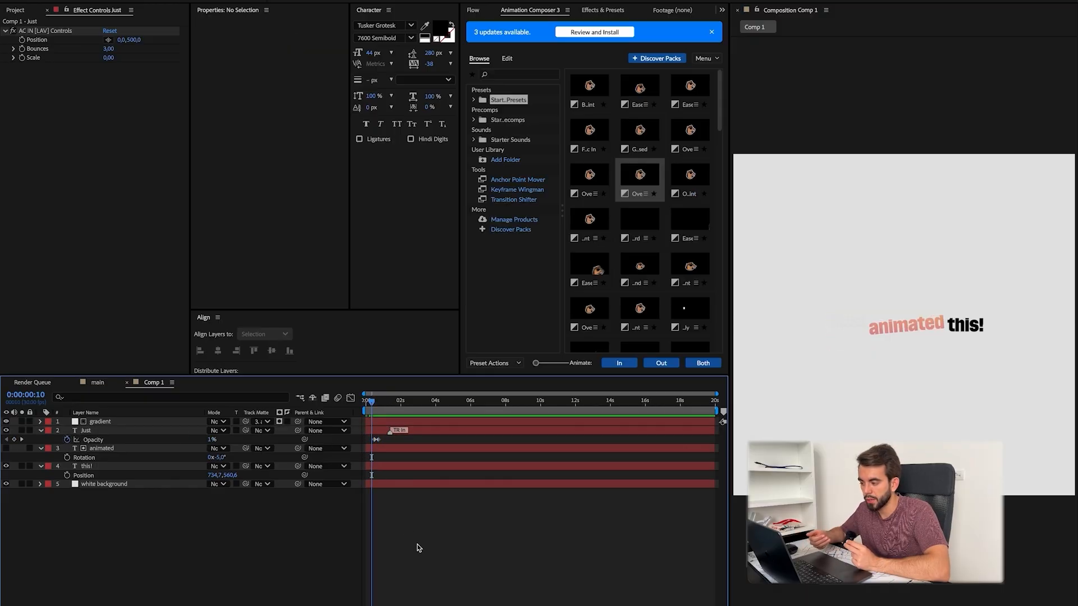
Step: Give "animated" and "this!" the same overshoot entrance and opacity fade as "Just", and stagger the words about two frames apart
{"action": "left_click", "coordinate": [399, 430]}
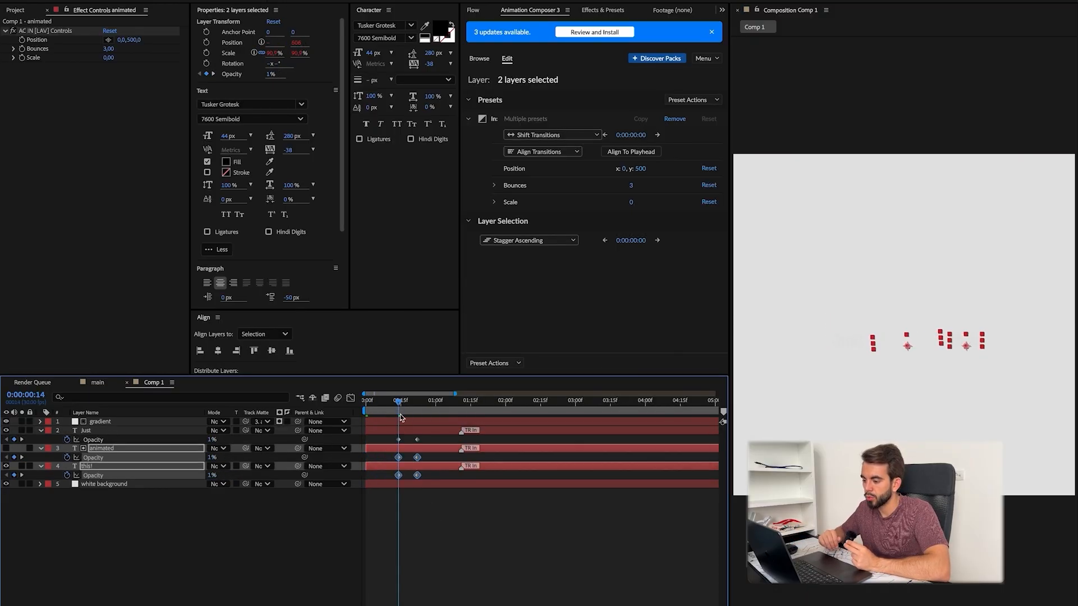
{"action": "left_click_drag", "start_coordinate": [401, 417], "coordinate": [422, 413]}
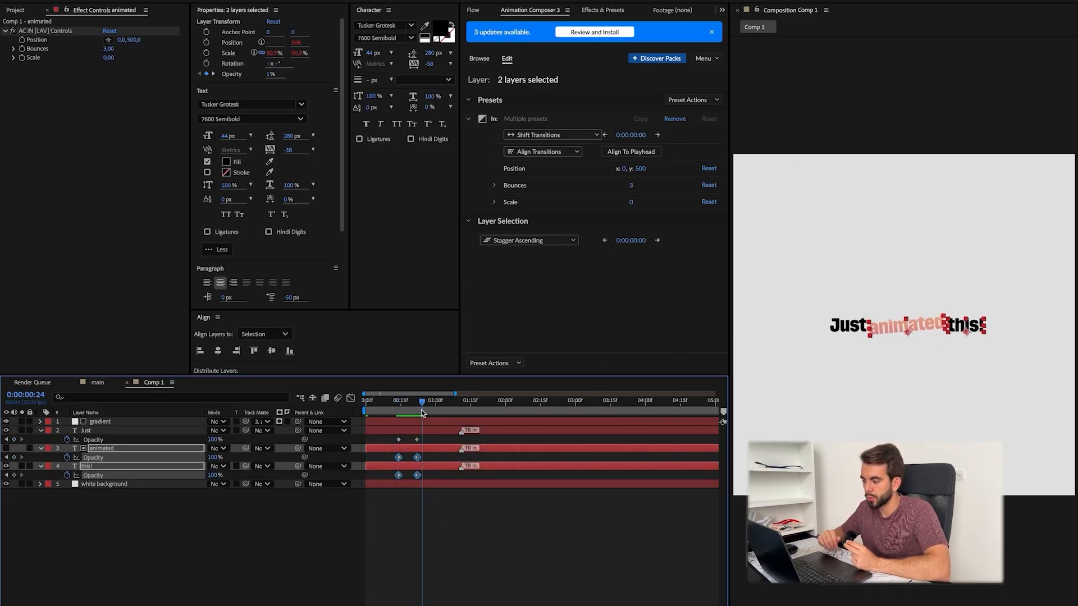
{"action": "left_click", "coordinate": [406, 522]}
{"action": "left_click_drag", "start_coordinate": [392, 450], "coordinate": [402, 467]}
{"action": "left_click", "coordinate": [376, 406]}
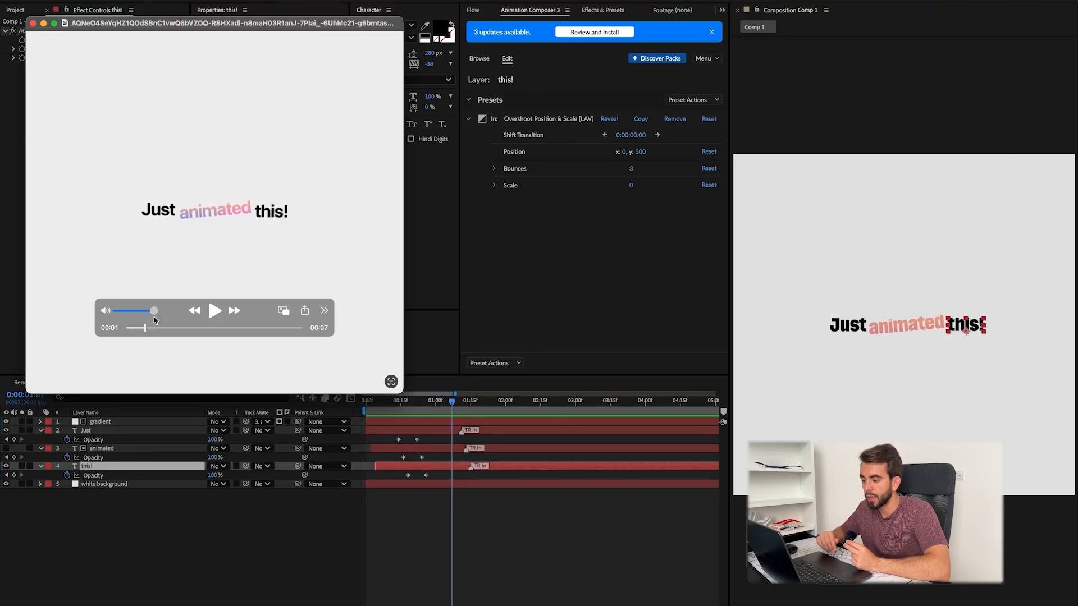
Step: Add a camera to the composition and turn on motion blur for the "Just", "animated" and "this!" layers
{"action": "left_click", "coordinate": [213, 313]}
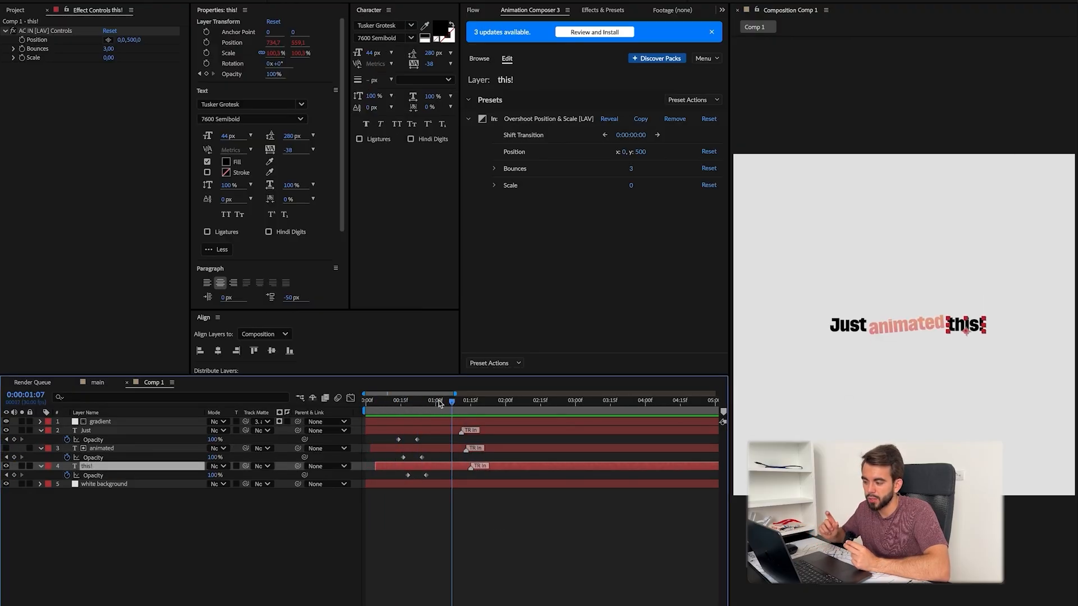
{"action": "left_click", "coordinate": [291, 534]}
{"action": "key", "text": "ctrl+alt+shift+c"}
{"action": "key", "text": "Return"}
{"action": "left_click", "coordinate": [115, 440]}
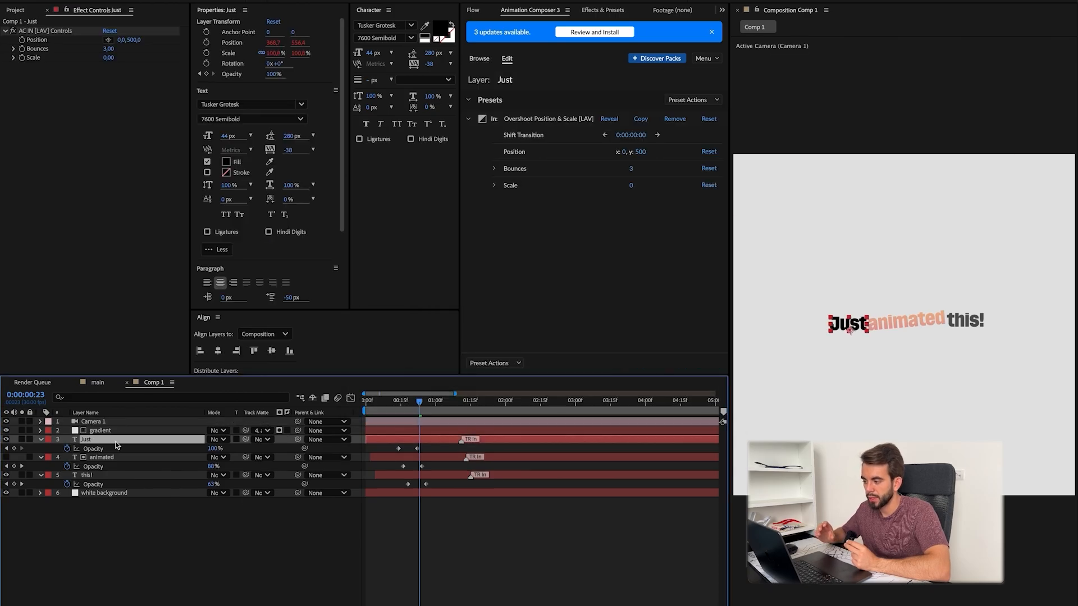
{"action": "key", "text": "F4"}
{"action": "left_click_drag", "start_coordinate": [408, 402], "coordinate": [382, 414]}
Step: Create a null object and parent Camera 1 to it
{"action": "left_click", "coordinate": [459, 535]}
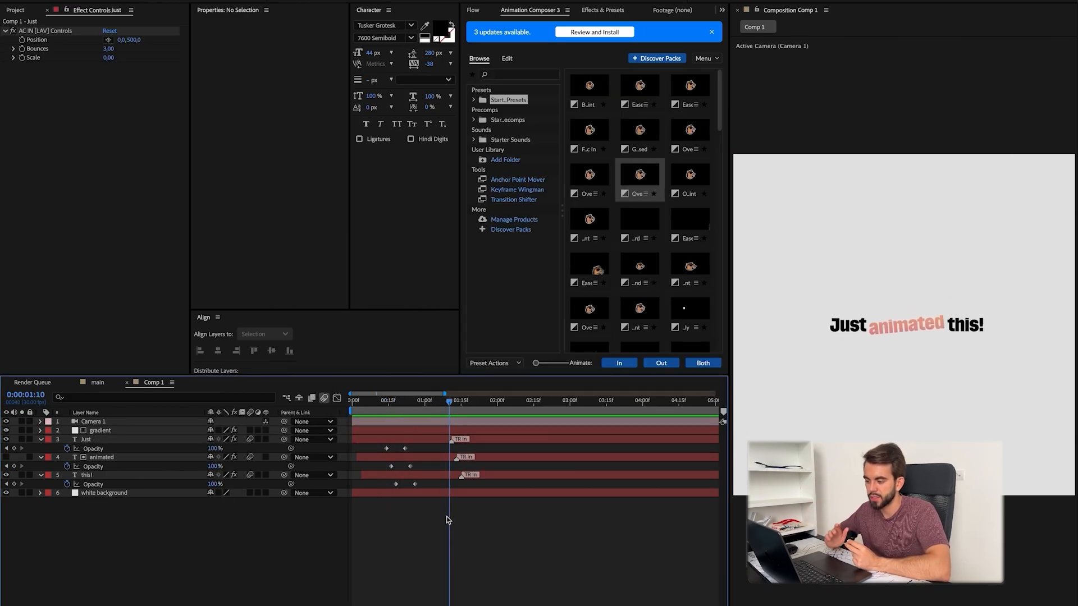
{"action": "key", "text": "ctrl+alt+shift+y"}
{"action": "left_click_drag", "start_coordinate": [284, 430], "coordinate": [145, 425]}
Step: Make the "Just", "animated" and "this!" text layers 3D and collapse their properties
{"action": "left_click", "coordinate": [266, 449]}
{"action": "left_click", "coordinate": [266, 511]}
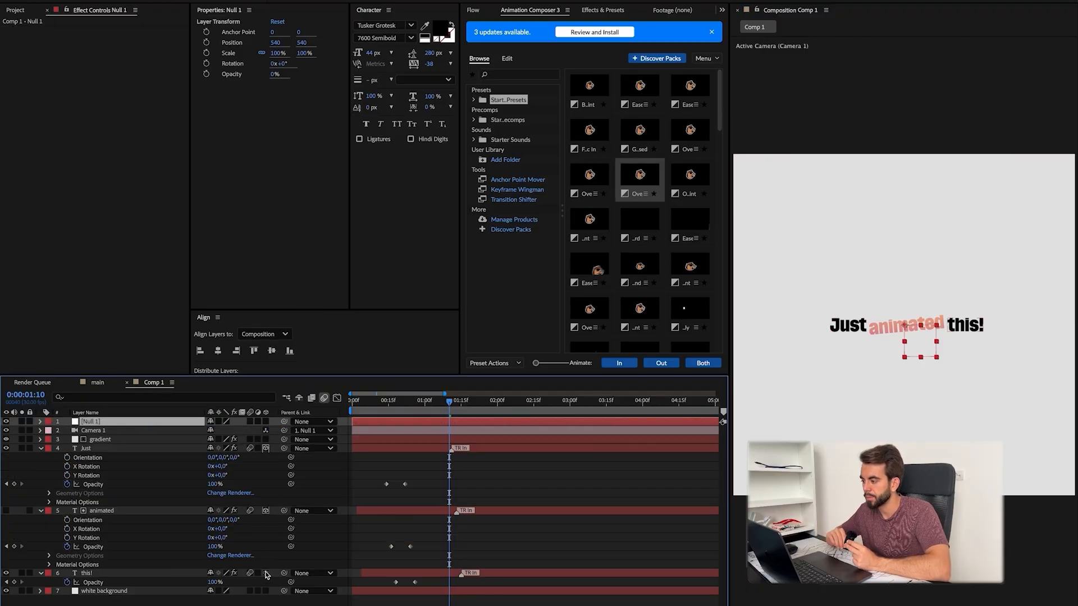
{"action": "left_click", "coordinate": [266, 573]}
{"action": "left_click", "coordinate": [43, 450]}
{"action": "left_click", "coordinate": [39, 448]}
{"action": "left_click", "coordinate": [40, 458]}
{"action": "left_click", "coordinate": [40, 466]}
Step: Make the camera's null a 3D layer and start keyframing its position
{"action": "left_click", "coordinate": [408, 419]}
{"action": "key", "text": "p"}
{"action": "key", "text": "p"}
{"action": "key", "text": "p"}
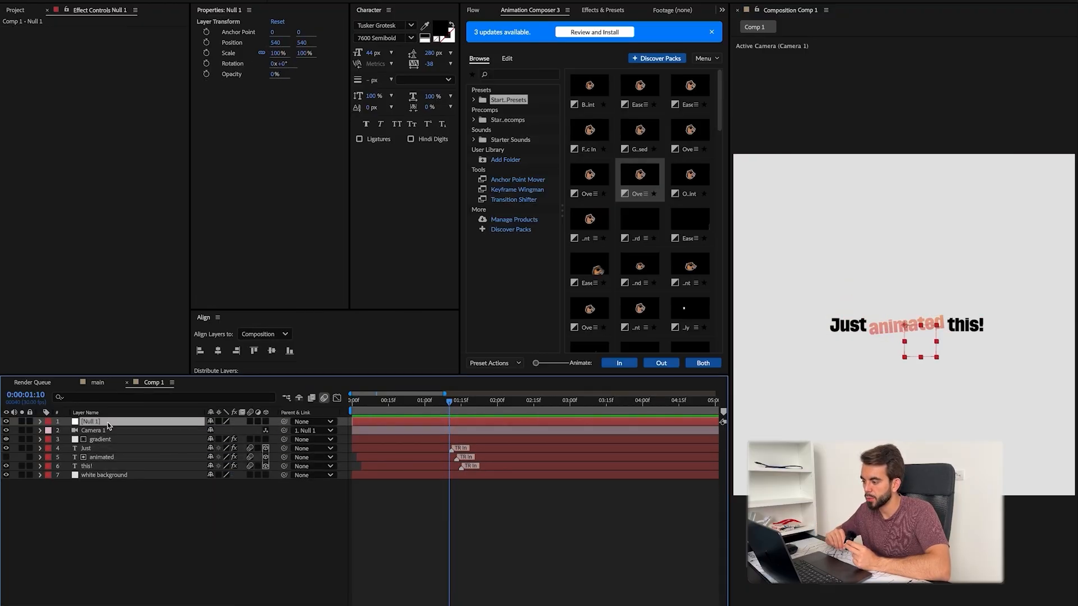
{"action": "left_click", "coordinate": [67, 431]}
{"action": "key", "text": "Page_Down"}
{"action": "key", "text": "Page_Down"}
{"action": "key", "text": "Page_Down"}
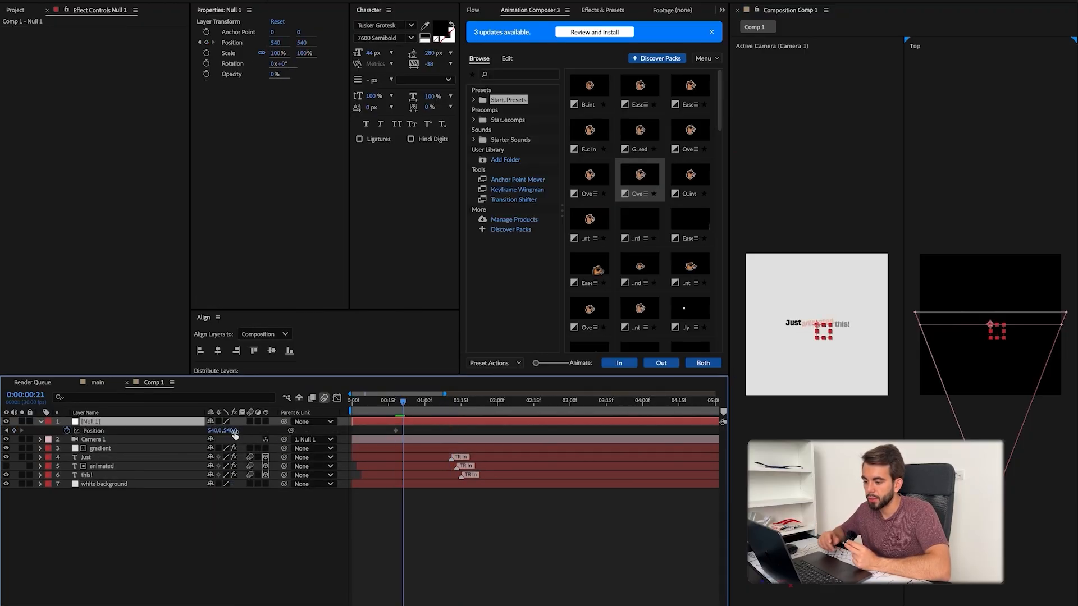
{"action": "left_click", "coordinate": [266, 422]}
{"action": "left_click_drag", "start_coordinate": [246, 434], "coordinate": [645, 436]}
{"action": "key", "text": "super+z"}
Step: Compare the timing with the reference video and adjust the camera null's Z position for the camera move
{"action": "key", "text": "super+Tab"}
{"action": "scroll", "coordinate": [229, 264], "scroll_direction": "left", "scroll_amount": 5}
{"action": "scroll", "coordinate": [261, 345], "scroll_direction": "right", "scroll_amount": 5}
{"action": "left_click", "coordinate": [361, 452]}
{"action": "left_click_drag", "start_coordinate": [244, 431], "coordinate": [304, 431]}
{"action": "left_click", "coordinate": [404, 431]}
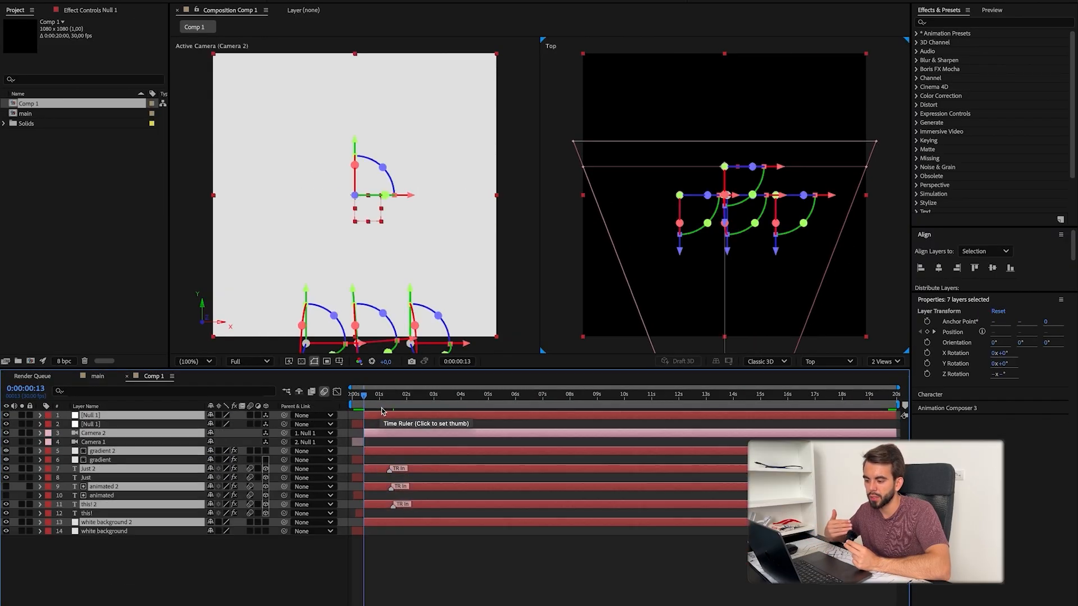
{"action": "key", "text": "Delete"}
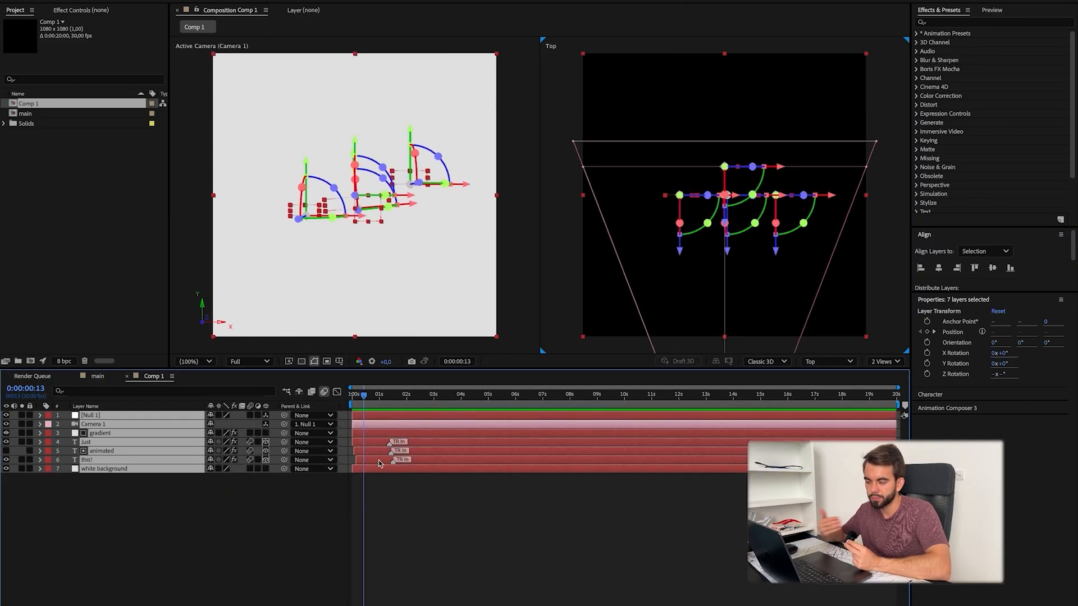
{"action": "scroll", "coordinate": [379, 473], "scroll_direction": "up", "scroll_amount": 3}
{"action": "left_click_drag", "start_coordinate": [379, 473], "coordinate": [616, 504]}
{"action": "key", "text": "n"}
{"action": "key", "text": "super+z"}
Step: Open the keyboard shortcuts editor and search its commands for "ma"
{"action": "left_click", "coordinate": [406, 470]}
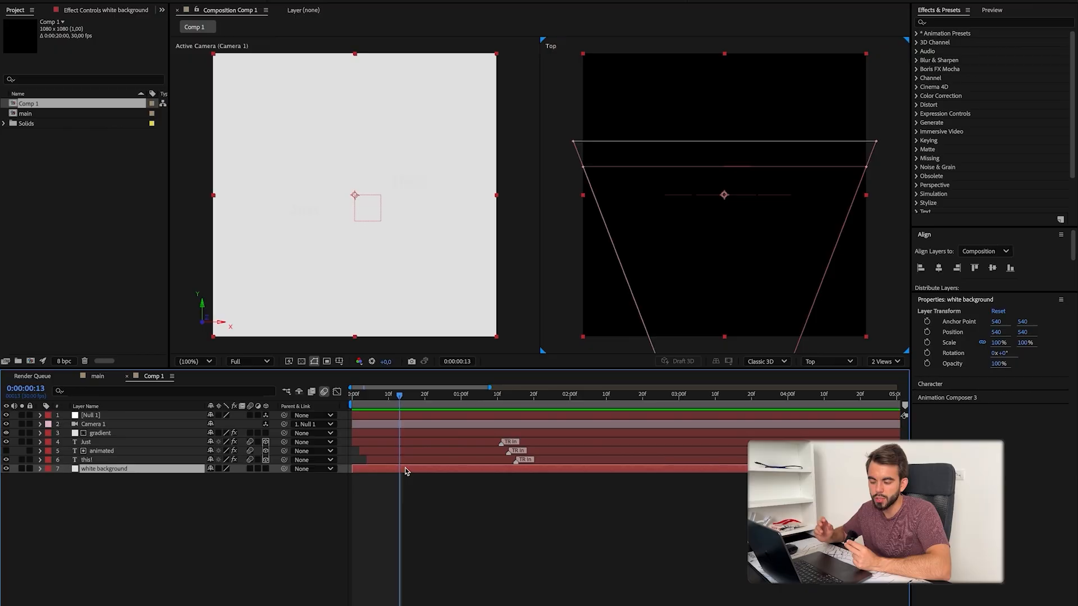
{"action": "left_click", "coordinate": [458, 544]}
{"action": "key", "text": "super+alt+apostrophe"}
{"action": "type", "text": "ma"}
{"action": "scroll", "coordinate": [410, 420], "scroll_direction": "down", "scroll_amount": 1}
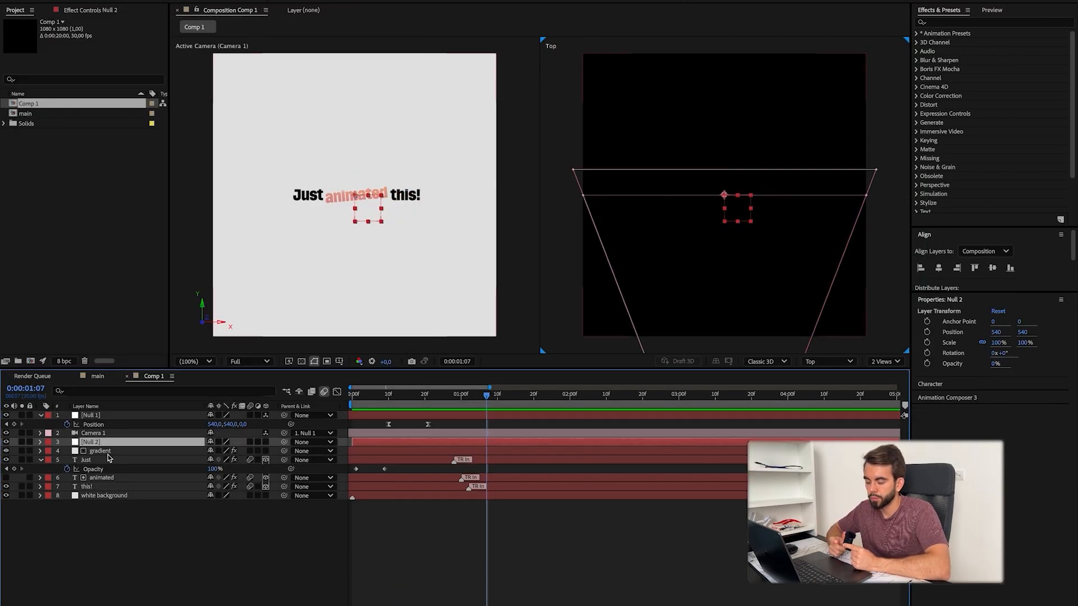
Step: Add a second null and parent the gradient, "Just", "animated" and "this!" layers to it
{"action": "left_click", "coordinate": [110, 452]}
{"action": "left_click", "coordinate": [86, 459], "text": "shift"}
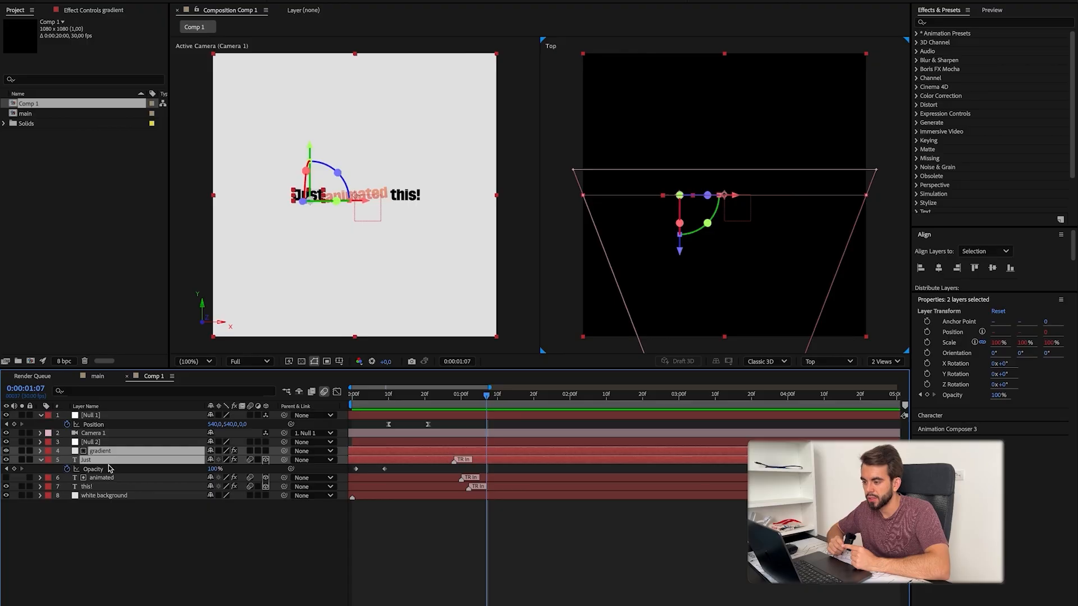
{"action": "left_click", "coordinate": [86, 487], "text": "shift"}
{"action": "left_click_drag", "start_coordinate": [284, 487], "coordinate": [331, 452]}
{"action": "left_click", "coordinate": [251, 442]}
Step: Keyframe the second null's position from 540, 540 to 540, 717 with Easy Ease so the title slides down
{"action": "key", "text": "alt+shift+p"}
{"action": "mouse_move", "coordinate": [475, 403]}
{"action": "left_mouse_down"}
{"action": "mouse_move", "coordinate": [393, 407]}
{"action": "mouse_move", "coordinate": [458, 405]}
{"action": "left_mouse_up"}
{"action": "left_click_drag", "start_coordinate": [486, 451], "coordinate": [500, 451]}
{"action": "left_click_drag", "start_coordinate": [448, 448], "coordinate": [530, 458]}
{"action": "key", "text": "F9"}
{"action": "left_click", "coordinate": [528, 573]}
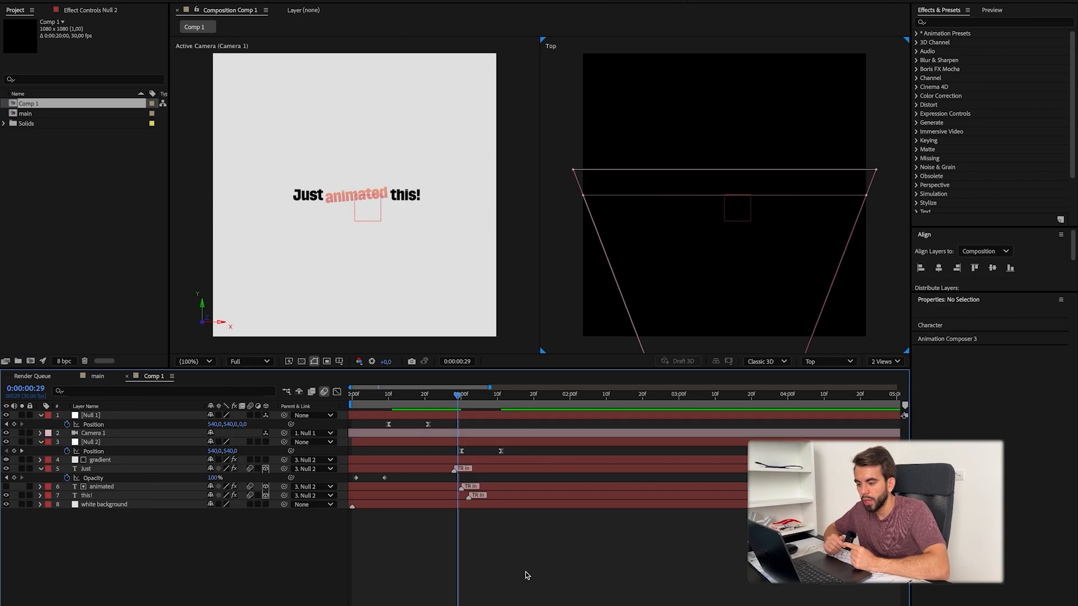
{"action": "left_click_drag", "start_coordinate": [459, 402], "coordinate": [487, 406]}
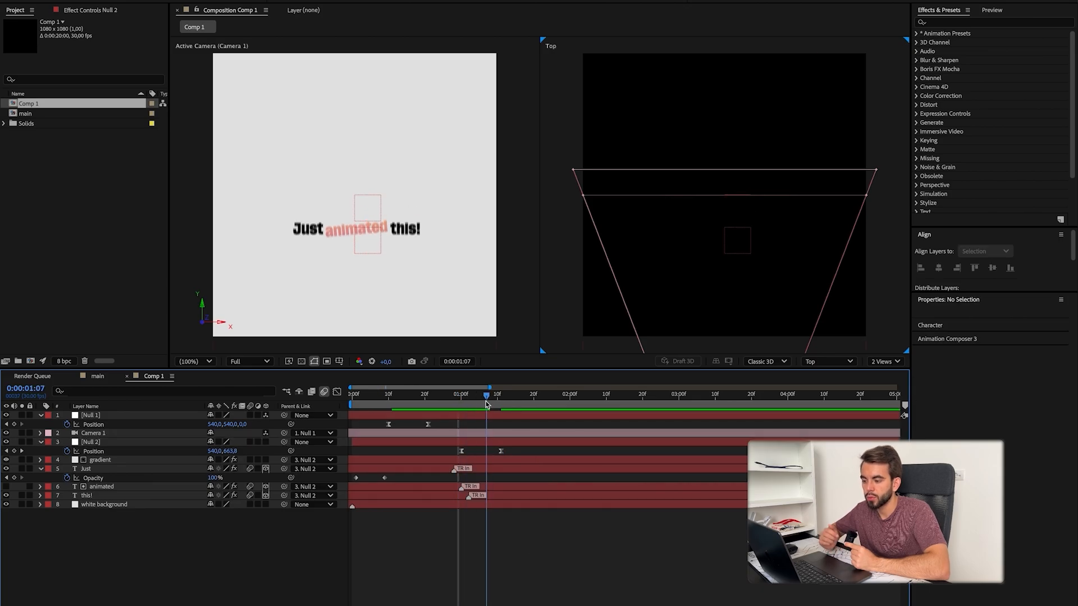
Step: Keyframe the opacity of the gradient and the three words to fade out from 100%, starting at 0:00:01:07
{"action": "left_click", "coordinate": [492, 460]}
{"action": "left_click", "coordinate": [507, 496], "text": "shift"}
{"action": "key", "text": "t"}
{"action": "left_click", "coordinate": [67, 468]}
{"action": "left_click", "coordinate": [14, 487]}
{"action": "left_click", "coordinate": [497, 397]}
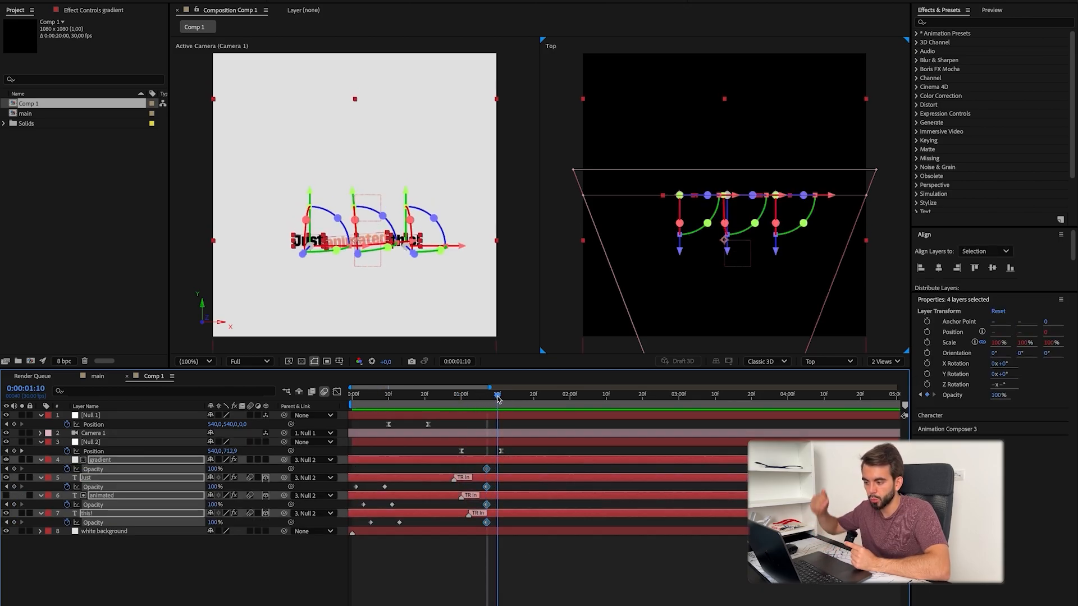
{"action": "left_click", "coordinate": [522, 588]}
Step: Shift the title layers' fade-out keyframes to retime the fade against the downward slide, previewing the result
{"action": "mouse_move", "coordinate": [481, 464]}
{"action": "left_mouse_down"}
{"action": "mouse_move", "coordinate": [492, 528]}
{"action": "mouse_move", "coordinate": [476, 469]}
{"action": "left_mouse_up"}
{"action": "left_click_drag", "start_coordinate": [476, 404], "coordinate": [490, 404]}
{"action": "left_click", "coordinate": [508, 567]}
{"action": "left_click", "coordinate": [454, 404]}
{"action": "key", "text": "space"}
{"action": "left_click_drag", "start_coordinate": [490, 465], "coordinate": [505, 527]}
{"action": "left_click", "coordinate": [508, 567]}
{"action": "left_click_drag", "start_coordinate": [470, 405], "coordinate": [486, 410]}
{"action": "left_click_drag", "start_coordinate": [490, 465], "coordinate": [505, 528]}
{"action": "left_click_drag", "start_coordinate": [498, 470], "coordinate": [486, 470]}
{"action": "left_click", "coordinate": [479, 404]}
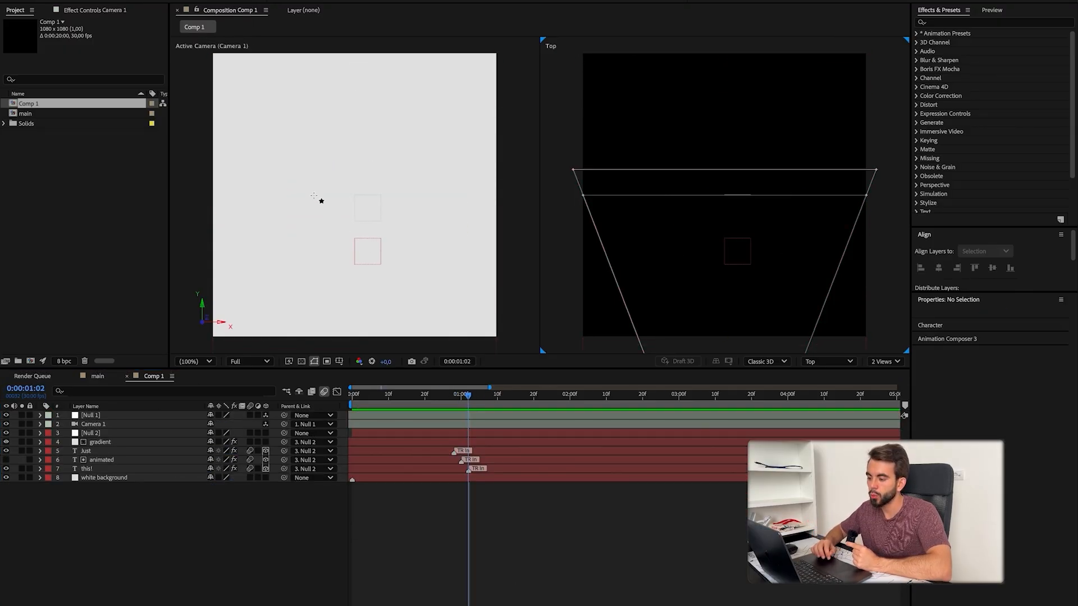
Step: Draw a circle about 237.5 px wide from a fully rounded rectangle, and center it and its anchor point in the composition
{"action": "left_click_drag", "start_coordinate": [311, 183], "coordinate": [365, 229]}
{"action": "left_click", "coordinate": [939, 268]}
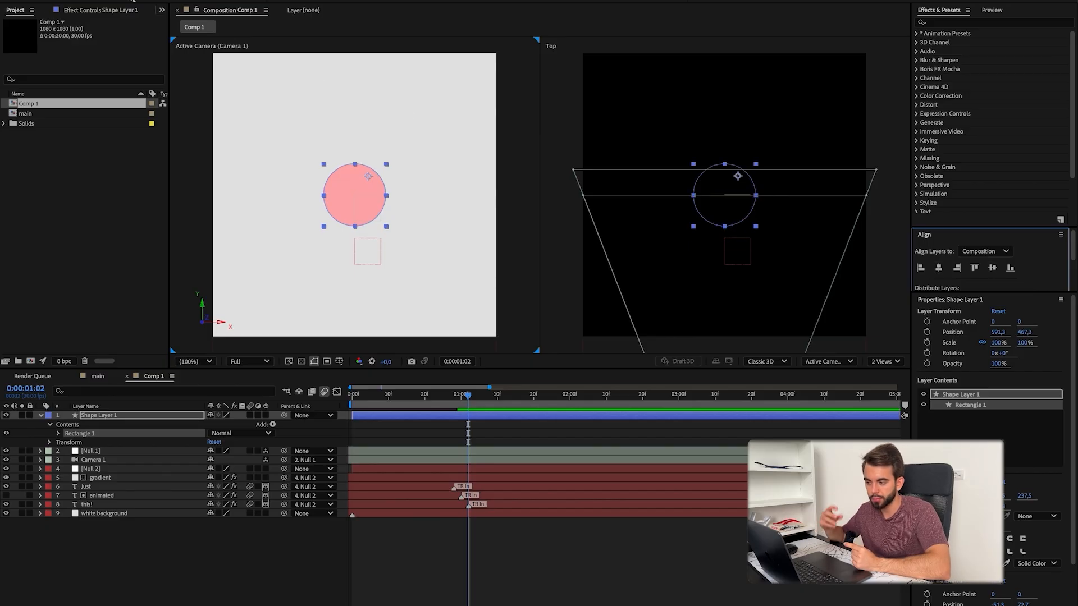
{"action": "double_click", "coordinate": [133, 1]}
{"action": "left_click", "coordinate": [506, 562]}
Step: Import Press Photo.jpeg, matte it with the circle shape, and fit it at 26% scale and position 569, 568
{"action": "left_click", "coordinate": [99, 415]}
{"action": "left_click", "coordinate": [388, 0]}
{"action": "left_click_drag", "start_coordinate": [460, 314], "coordinate": [506, 538]}
{"action": "key", "text": "Return"}
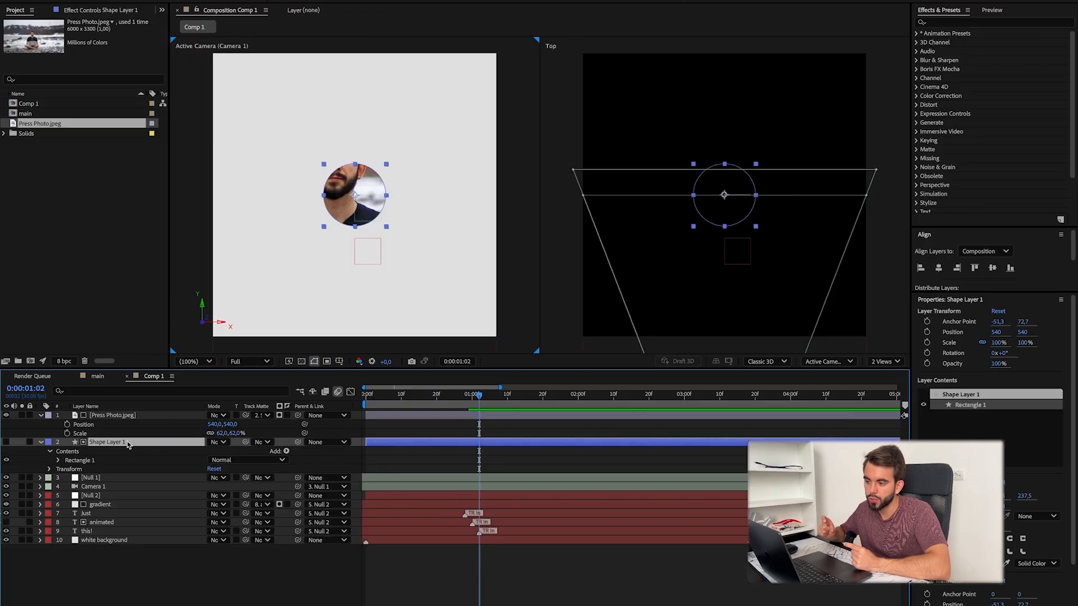
{"action": "key", "text": "p"}
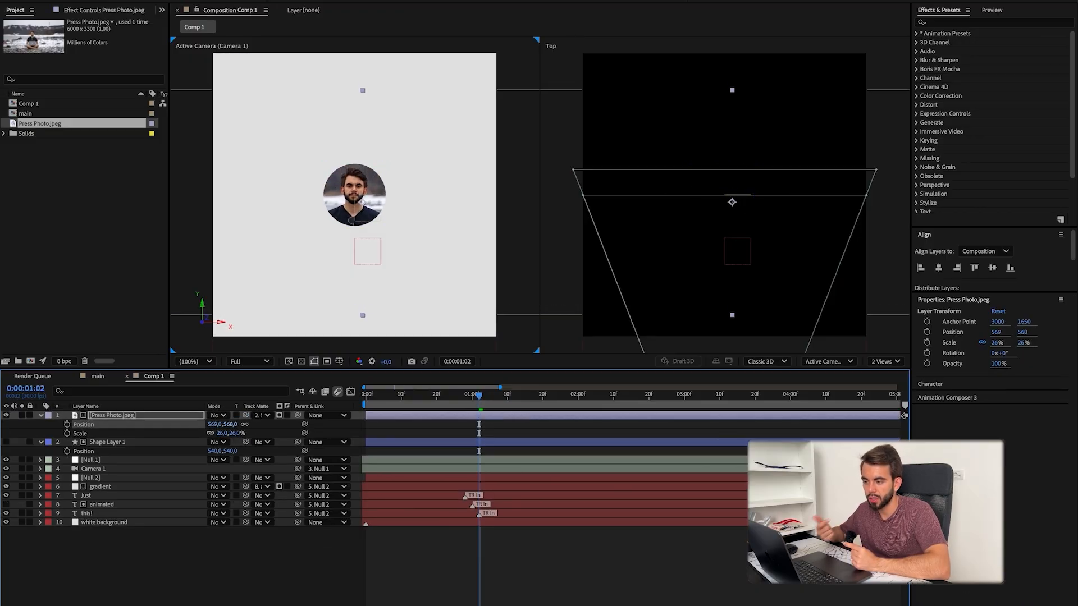
Step: Set up "circle" and "square" shape layers, and parent the circle to the title's null at 87% scale
{"action": "left_click", "coordinate": [239, 592]}
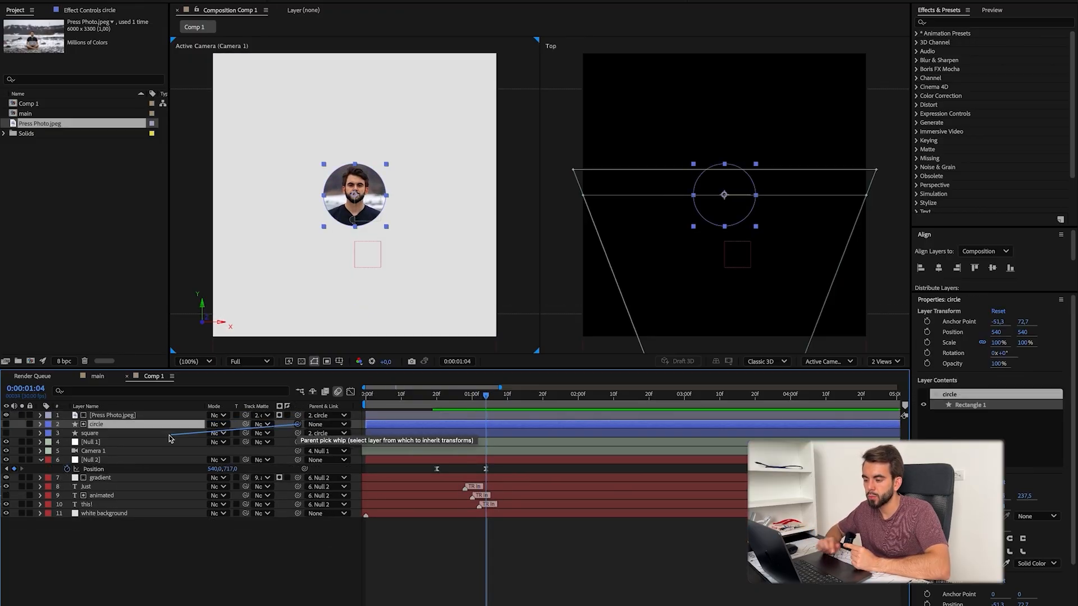
{"action": "left_click_drag", "start_coordinate": [97, 444], "coordinate": [97, 443]}
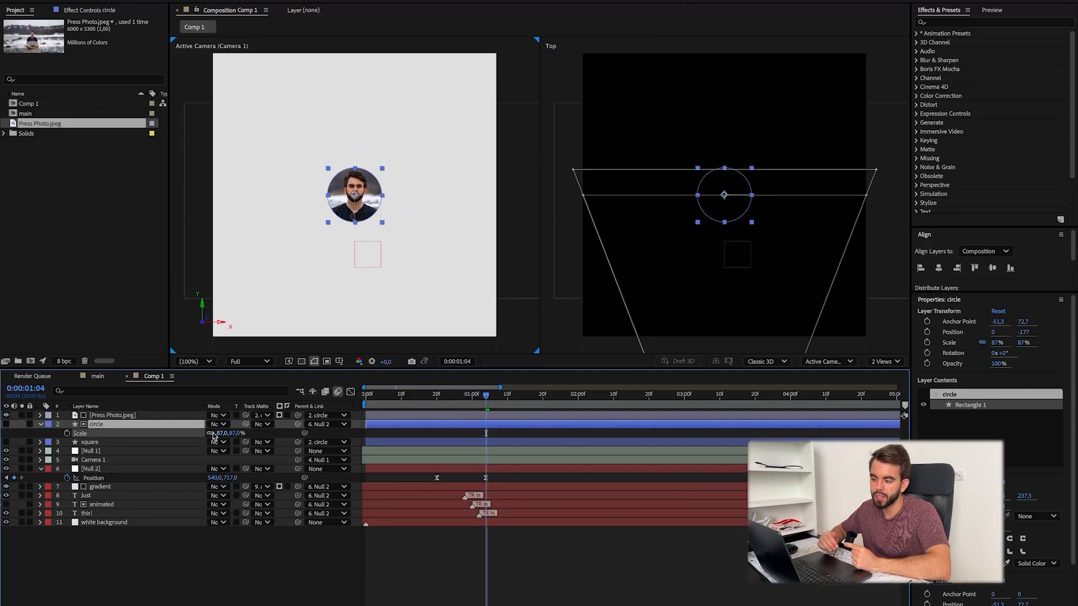
Step: Reposition the photo inside the circle to -17.3, 112.7
{"action": "left_click", "coordinate": [124, 416]}
{"action": "key", "text": "p"}
{"action": "left_click", "coordinate": [169, 567]}
{"action": "left_click", "coordinate": [39, 416]}
{"action": "left_click_drag", "start_coordinate": [435, 401], "coordinate": [444, 402]}
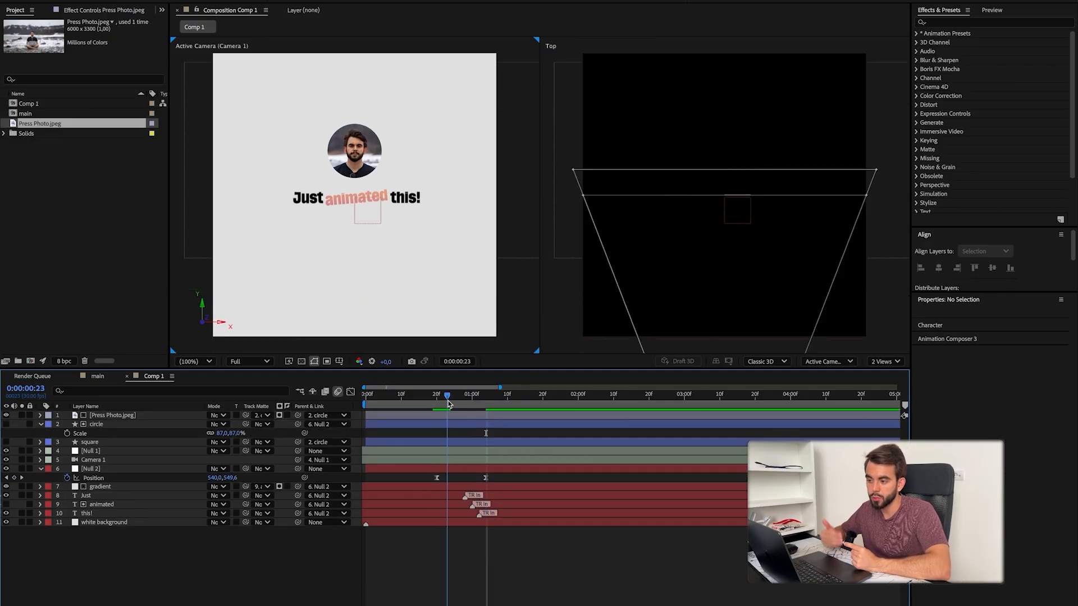
Step: Start keyframing the photo's opacity near the beginning of the title's downward slide
{"action": "left_click", "coordinate": [150, 416]}
{"action": "key", "text": "t"}
{"action": "left_click_drag", "start_coordinate": [457, 426], "coordinate": [438, 426]}
{"action": "left_click", "coordinate": [416, 513]}
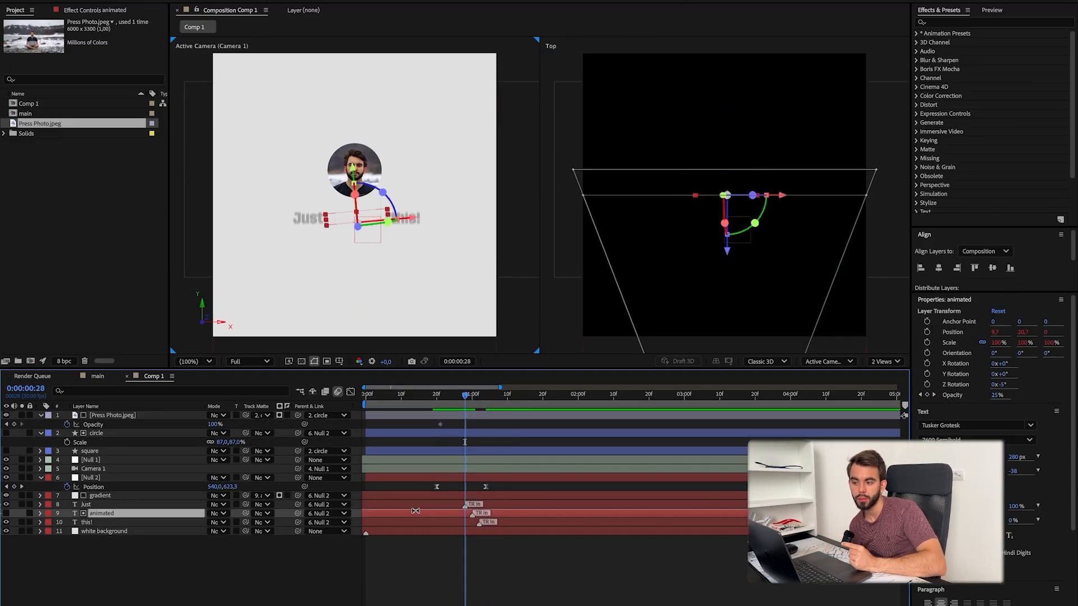
{"action": "left_click", "coordinate": [416, 505]}
Step: Check the reference video and align the photo's 0% to 100% fade-in with the fade-out of "Just", from 0:00:00:25 to 0:00:00:29
{"action": "key", "text": "super+Tab"}
{"action": "key", "text": "super+Tab"}
{"action": "left_click_drag", "start_coordinate": [147, 328], "coordinate": [150, 327]}
{"action": "key", "text": "super+Tab"}
{"action": "left_click", "coordinate": [121, 433]}
{"action": "left_click", "coordinate": [97, 505]}
{"action": "key", "text": "t"}
{"action": "key", "text": "j"}
{"action": "left_click_drag", "start_coordinate": [440, 425], "coordinate": [456, 426]}
{"action": "key", "text": "k"}
{"action": "key", "text": "k"}
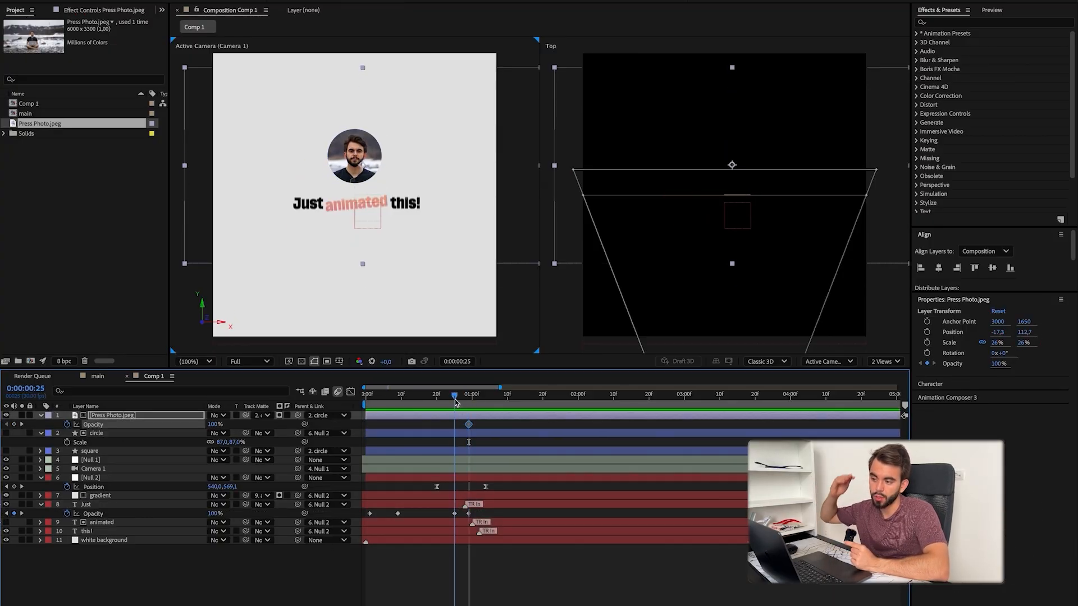
{"action": "left_click_drag", "start_coordinate": [455, 398], "coordinate": [461, 397]}
{"action": "key", "text": "F4"}
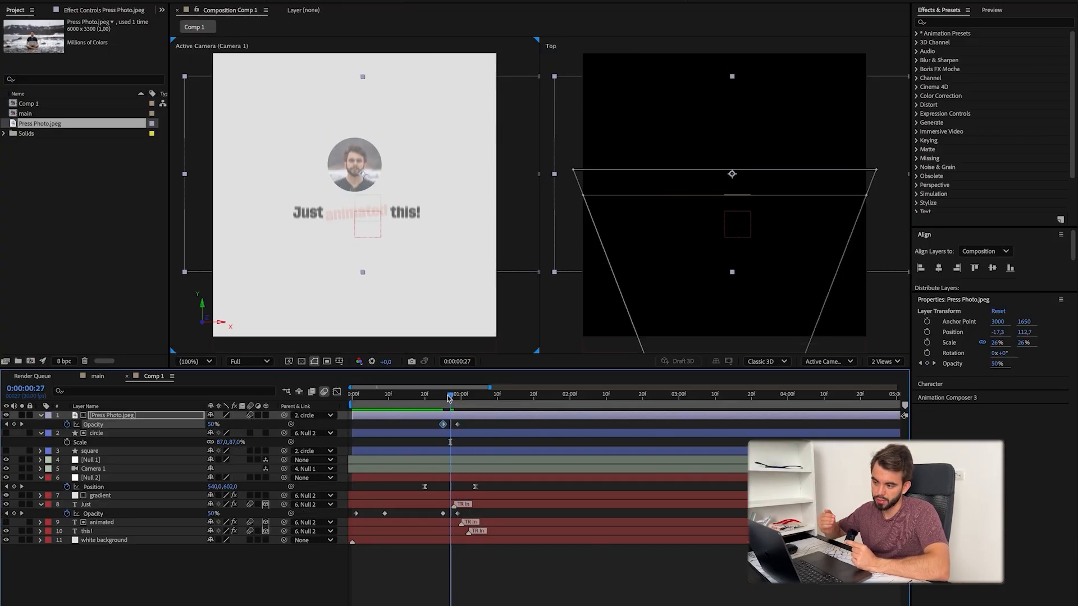
Step: Keyframe the circle's rotation from 22° to 0° so the photo turns upright as it enters
{"action": "left_click", "coordinate": [433, 433]}
{"action": "key", "text": "r"}
{"action": "key", "text": "j"}
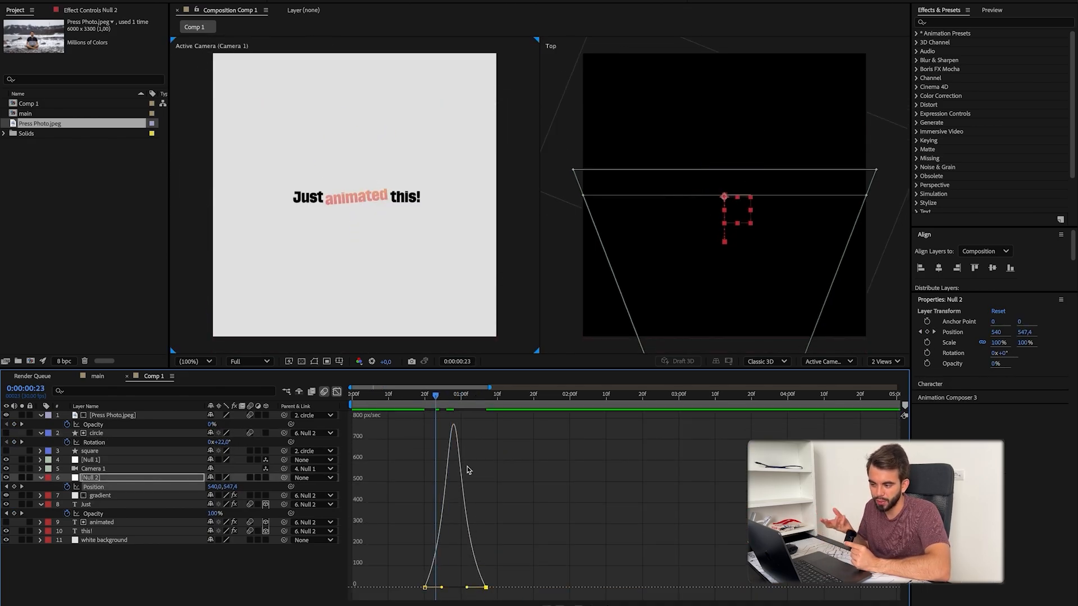
Step: Reshape the second null's position speed graph for a longer, softer ending to the slide, and preview it
{"action": "left_click", "coordinate": [447, 406]}
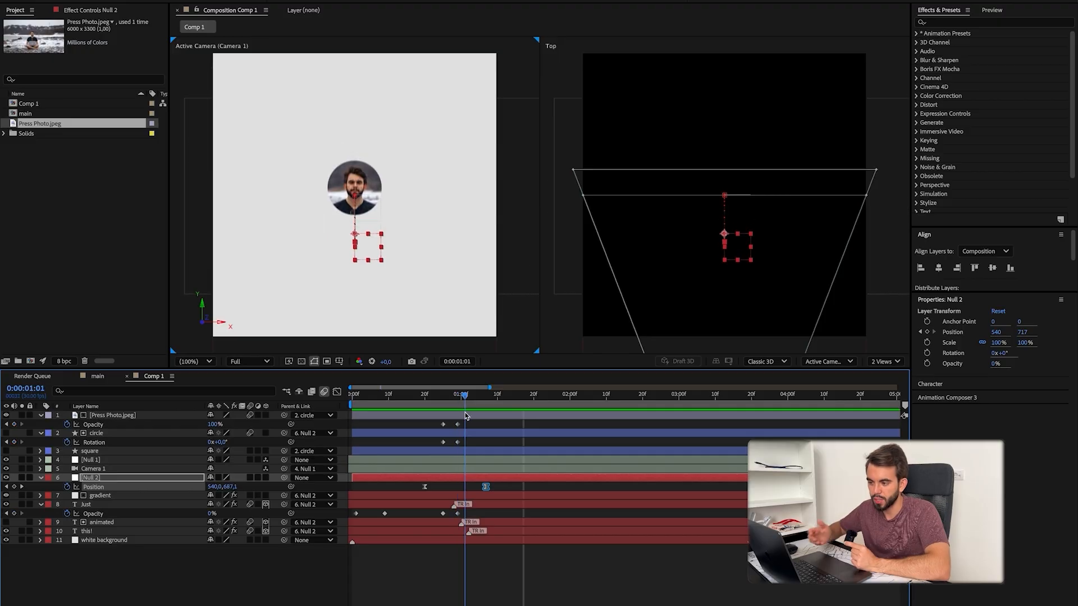
{"action": "key", "text": "shift+F3"}
{"action": "left_click", "coordinate": [437, 409]}
{"action": "left_click_drag", "start_coordinate": [448, 409], "coordinate": [455, 409]}
{"action": "left_click_drag", "start_coordinate": [472, 587], "coordinate": [480, 588]}
{"action": "key", "text": "space"}
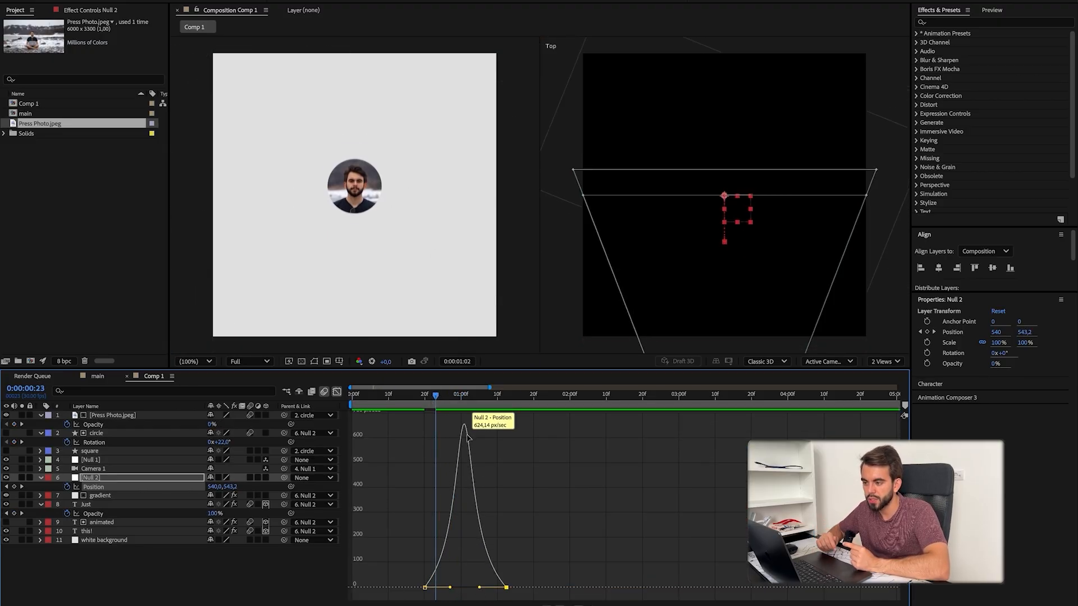
{"action": "left_click", "coordinate": [448, 407]}
{"action": "key", "text": "shift+F3"}
Step: Move the start of the circle's rotation to 0:00:00:20 and smooth its rotation keyframes with Easy Ease
{"action": "left_click", "coordinate": [449, 444]}
{"action": "left_click_drag", "start_coordinate": [443, 442], "coordinate": [424, 442]}
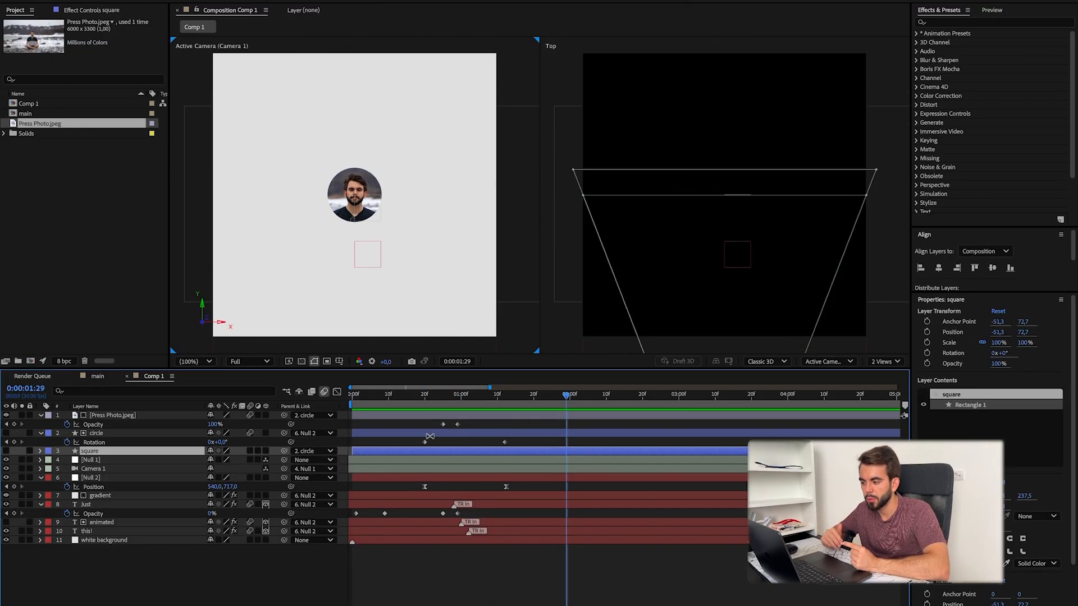
{"action": "left_click_drag", "start_coordinate": [417, 438], "coordinate": [530, 448]}
{"action": "key", "text": "F9"}
{"action": "double_click", "coordinate": [425, 442]}
{"action": "key", "text": "shift+F3"}
{"action": "double_click", "coordinate": [425, 426]}
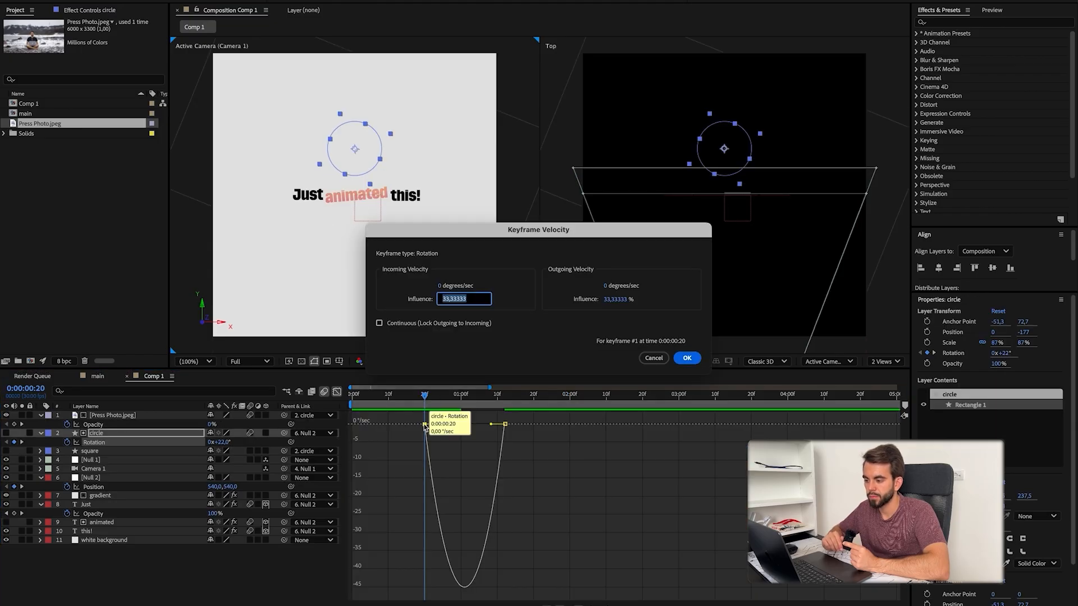
{"action": "key", "text": "Return"}
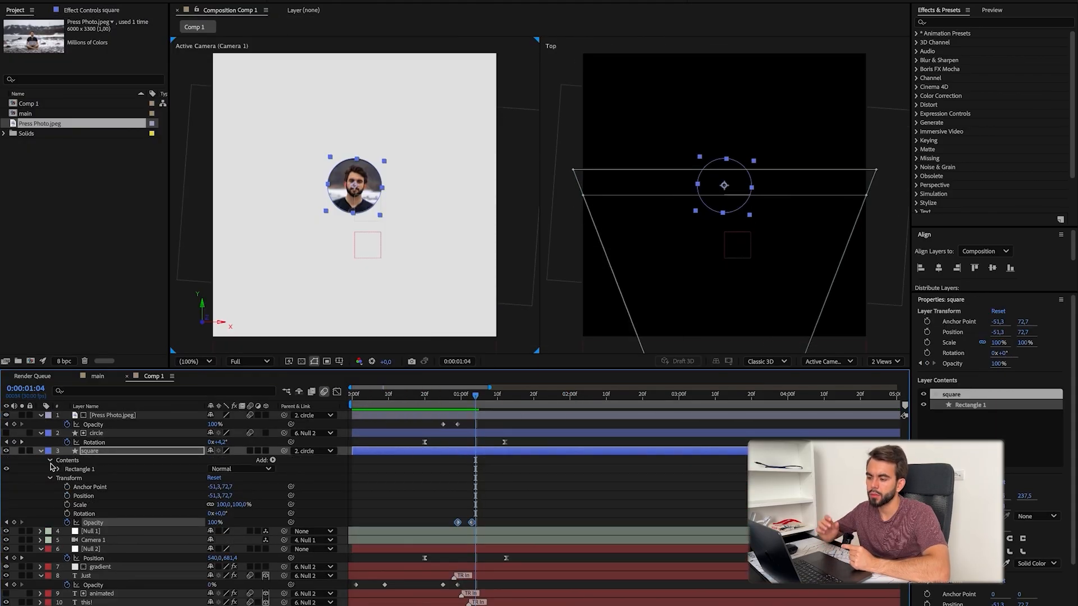
Step: Keyframe the square's size to grow to 322.5 and its roundness to drop to 120 at 0:00:01:07
{"action": "left_click", "coordinate": [59, 469]}
{"action": "left_click", "coordinate": [85, 487]}
{"action": "left_click_drag", "start_coordinate": [476, 396], "coordinate": [487, 408]}
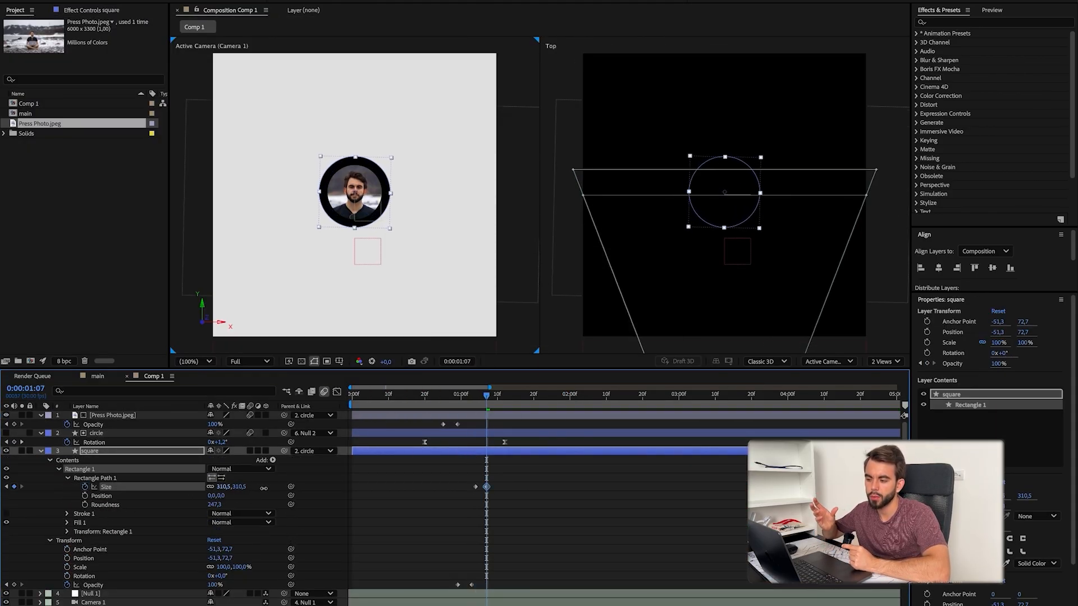
{"action": "left_click", "coordinate": [250, 451]}
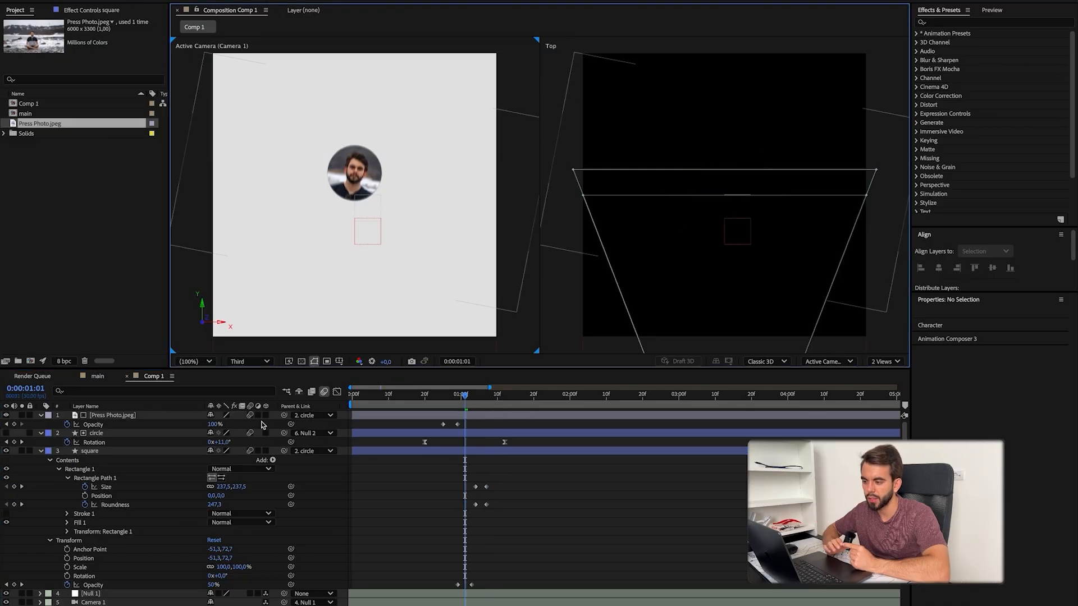
{"action": "key", "text": "space"}
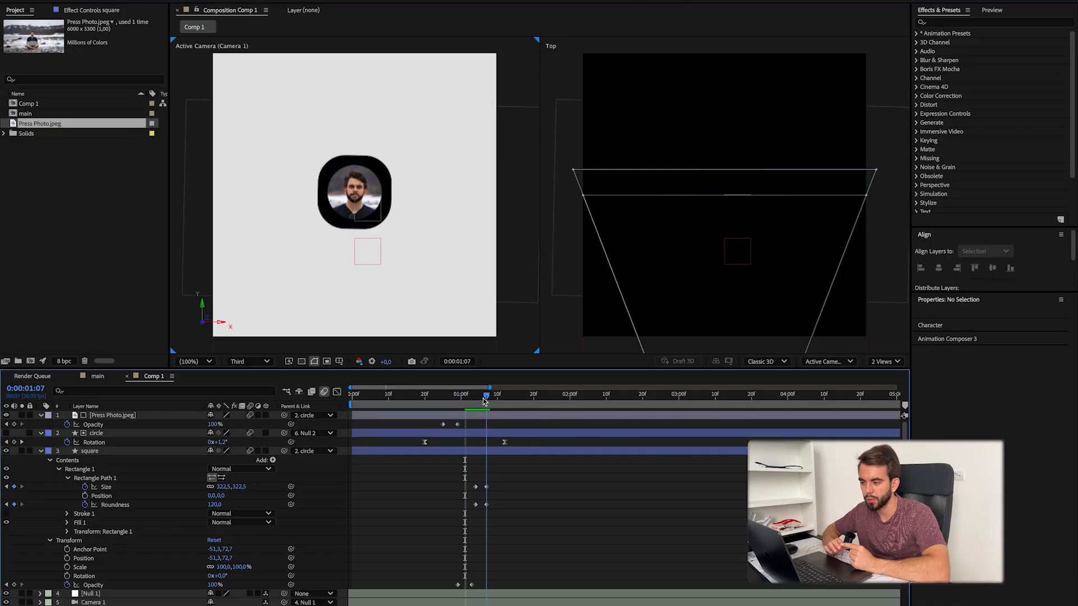
Step: Extend the square's size and roundness animation to about 0:00:01:14 and set its starting roundness to 214
{"action": "left_click_drag", "start_coordinate": [486, 487], "coordinate": [512, 487]}
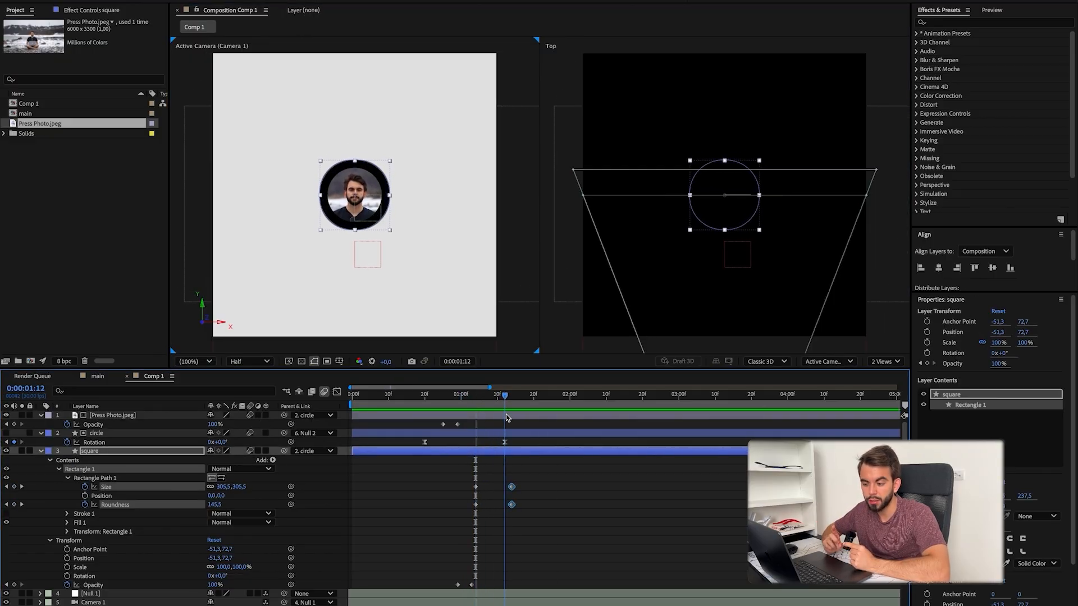
{"action": "left_click_drag", "start_coordinate": [507, 418], "coordinate": [501, 419]}
{"action": "left_click", "coordinate": [483, 497]}
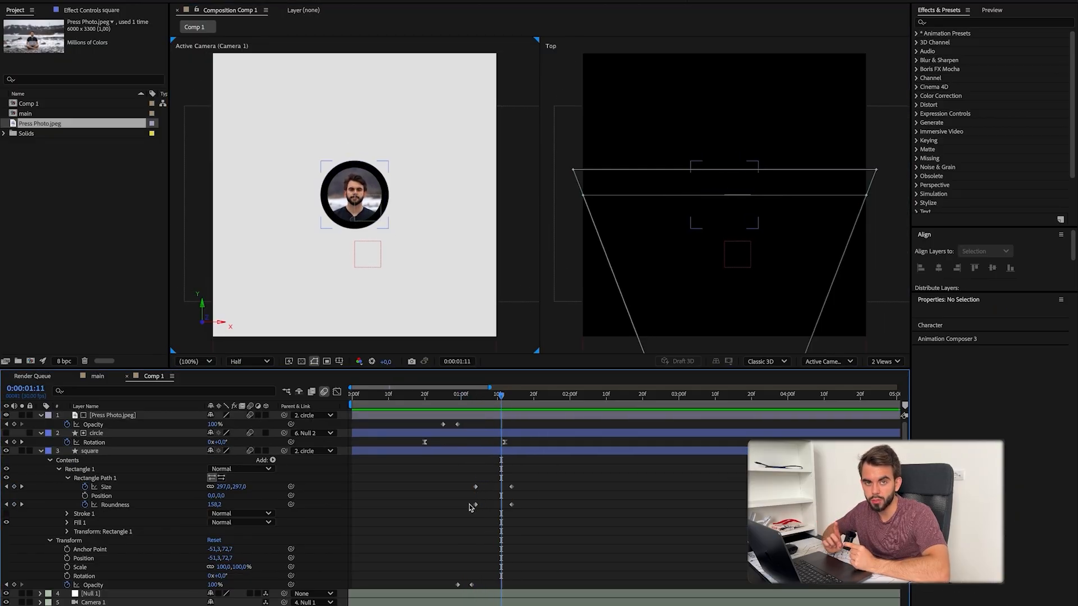
{"action": "left_click", "coordinate": [222, 504]}
{"action": "type", "text": "214"}
{"action": "key", "text": "Return"}
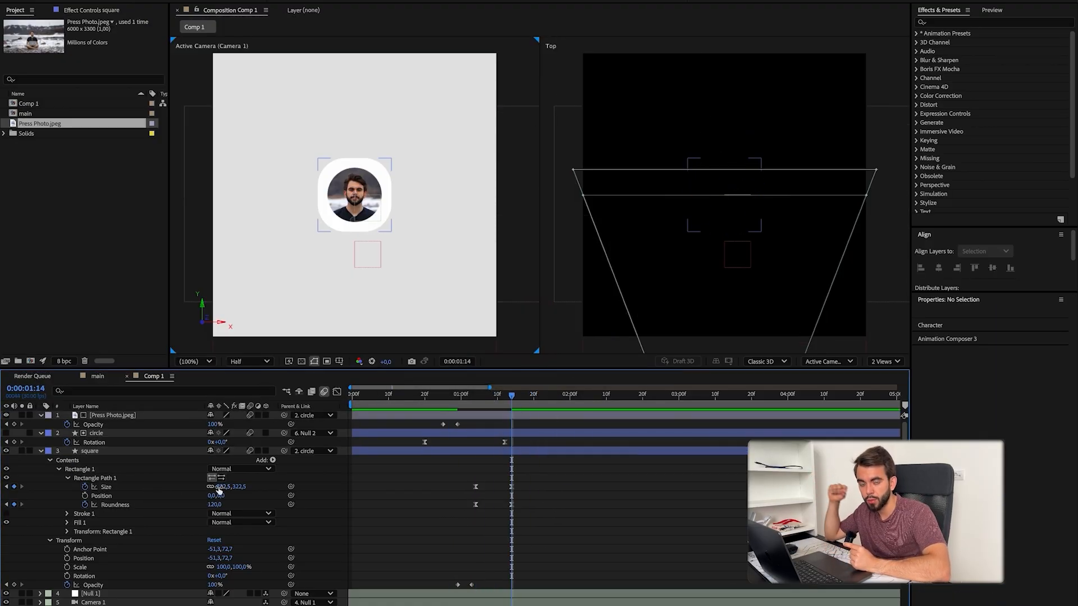
Step: Reveal the keyframes of the photo, circle and square, and retime the photo's fade-in to run from about 0:00:00:22 to 0:00:00:28
{"action": "left_click", "coordinate": [472, 402]}
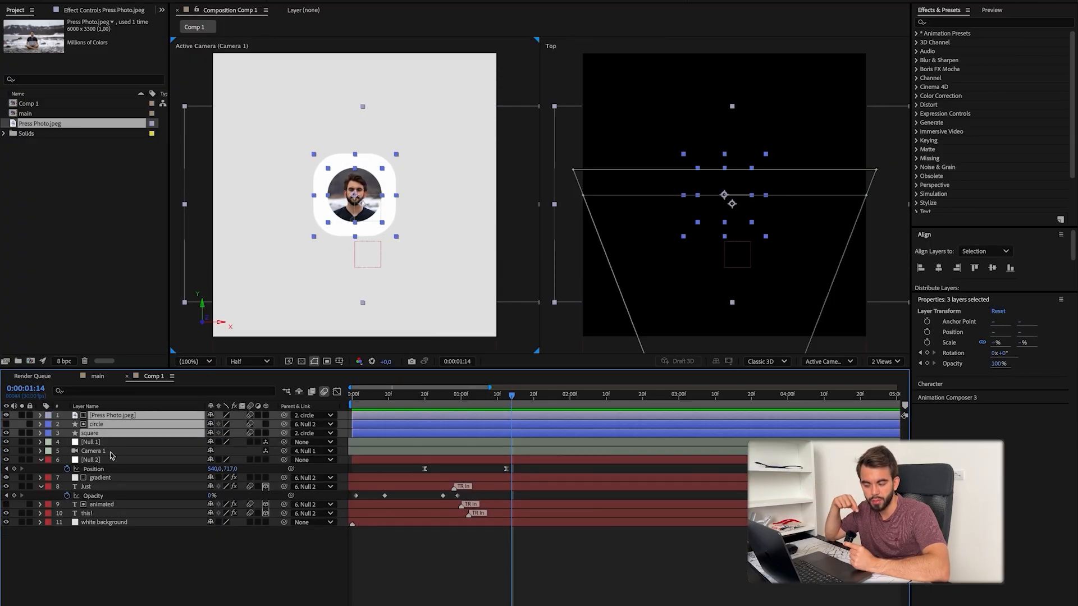
{"action": "left_click", "coordinate": [113, 416]}
{"action": "left_click", "coordinate": [90, 433], "text": "shift"}
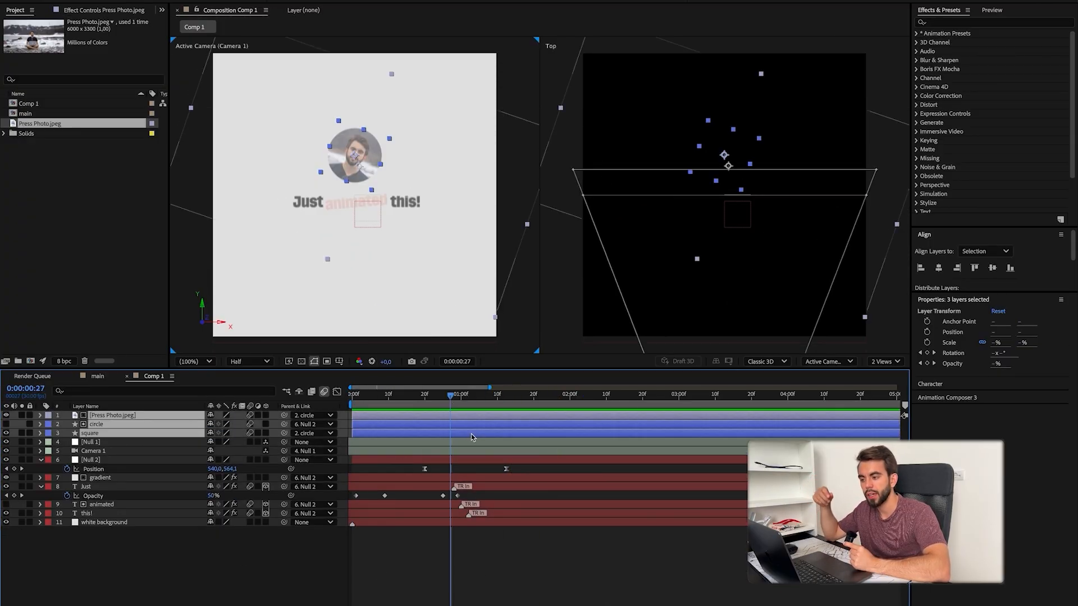
{"action": "key", "text": "u"}
{"action": "left_click", "coordinate": [458, 460]}
{"action": "left_click_drag", "start_coordinate": [443, 424], "coordinate": [431, 424]}
{"action": "left_click_drag", "start_coordinate": [458, 425], "coordinate": [454, 424]}
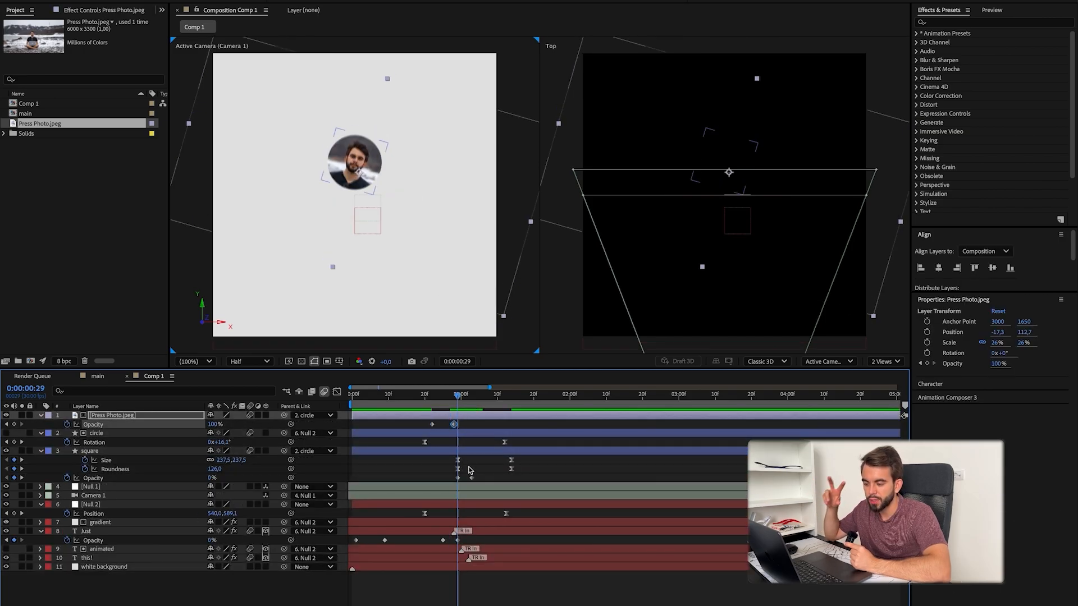
Step: Preview the photo transition and study how the profile card moves in the reference video in QuickTime Player
{"action": "key", "text": "space"}
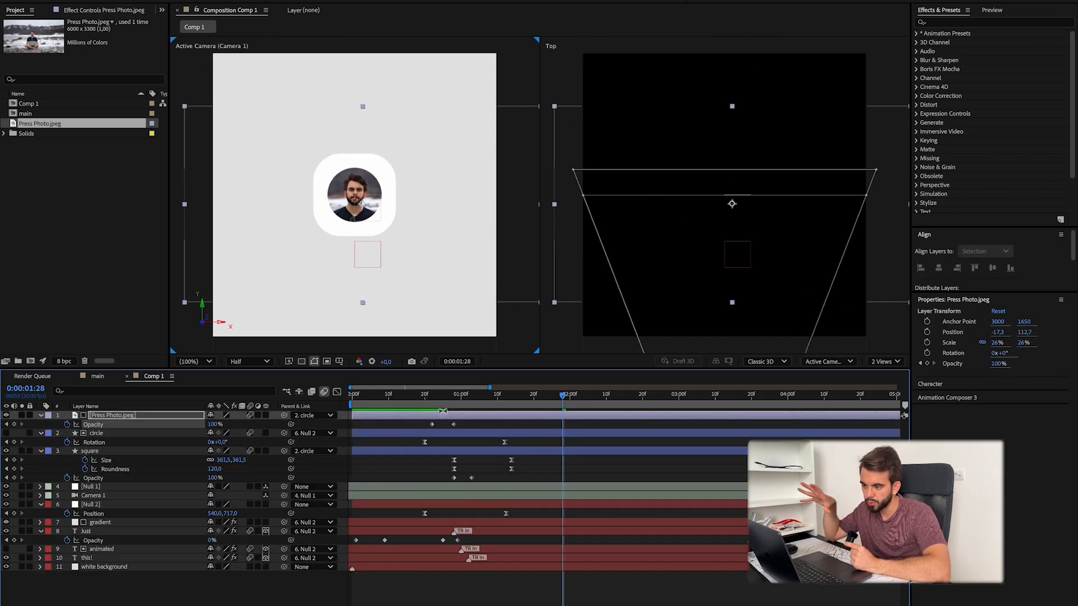
{"action": "left_click", "coordinate": [576, 475]}
{"action": "key", "text": "super+Tab"}
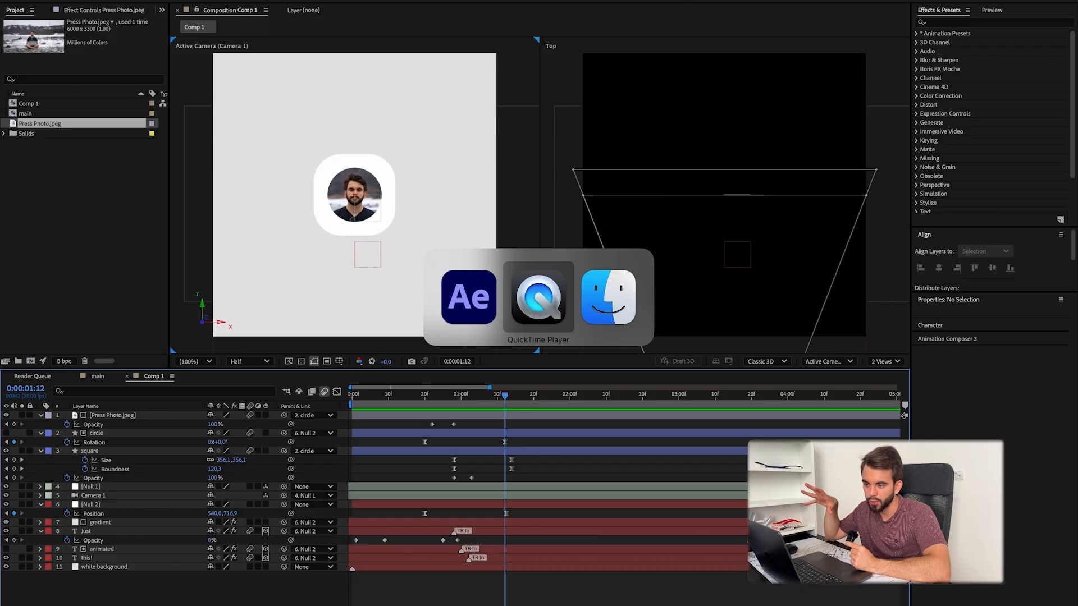
{"action": "scroll", "coordinate": [298, 246], "scroll_direction": "right", "scroll_amount": 3}
{"action": "scroll", "coordinate": [298, 246], "scroll_direction": "left", "scroll_amount": 3}
{"action": "scroll", "coordinate": [298, 246], "scroll_direction": "right", "scroll_amount": 3}
{"action": "scroll", "coordinate": [299, 246], "scroll_direction": "left", "scroll_amount": 2}
{"action": "scroll", "coordinate": [298, 246], "scroll_direction": "right", "scroll_amount": 5}
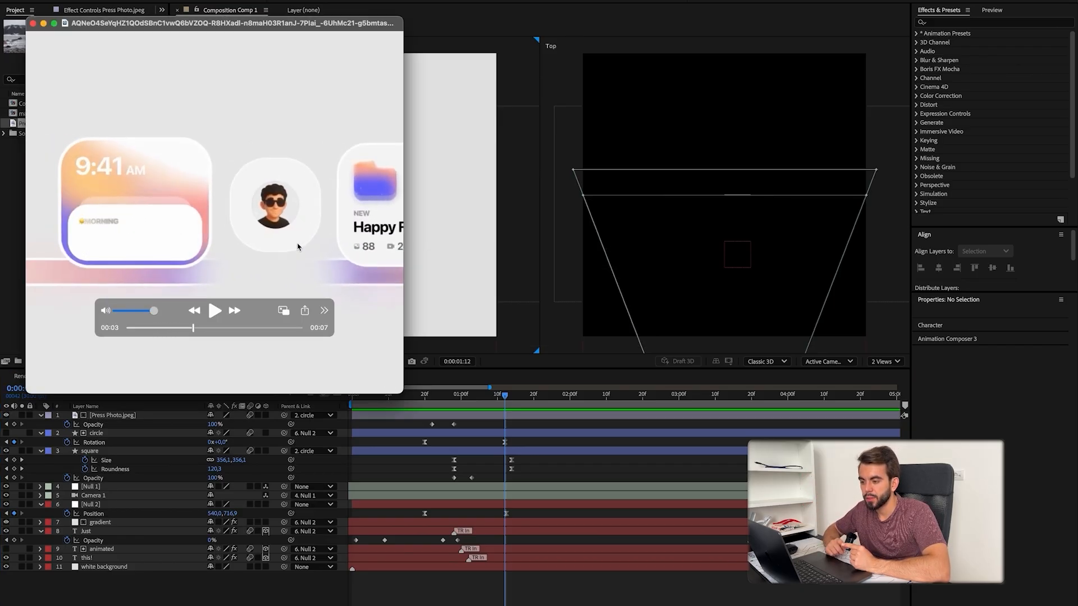
{"action": "scroll", "coordinate": [298, 246], "scroll_direction": "left", "scroll_amount": 4}
{"action": "scroll", "coordinate": [298, 245], "scroll_direction": "right", "scroll_amount": 3}
{"action": "scroll", "coordinate": [298, 244], "scroll_direction": "left", "scroll_amount": 3}
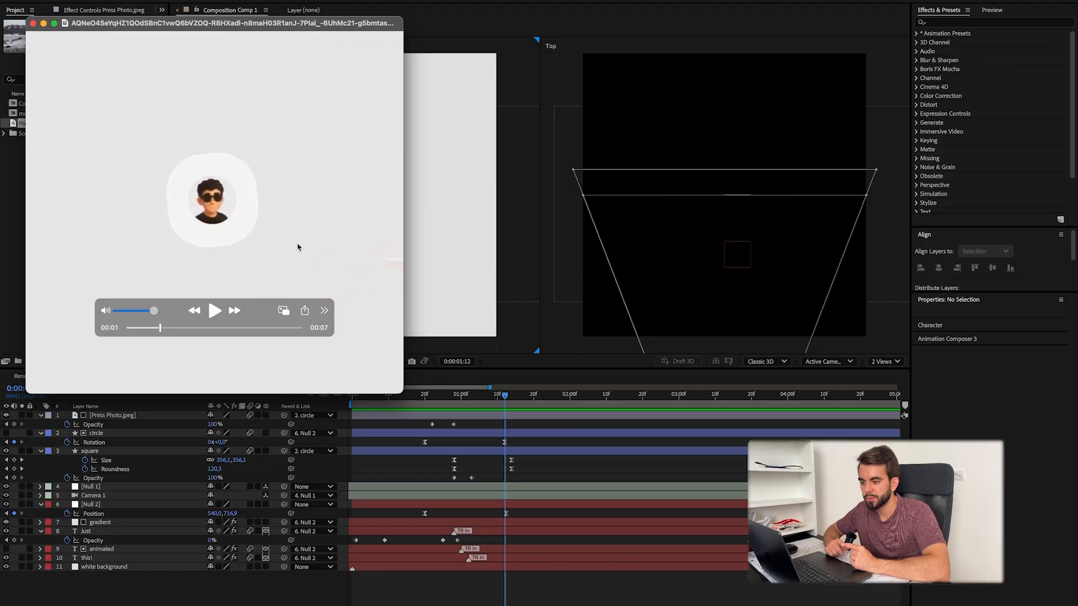
{"action": "left_click", "coordinate": [215, 310]}
{"action": "left_click", "coordinate": [543, 595]}
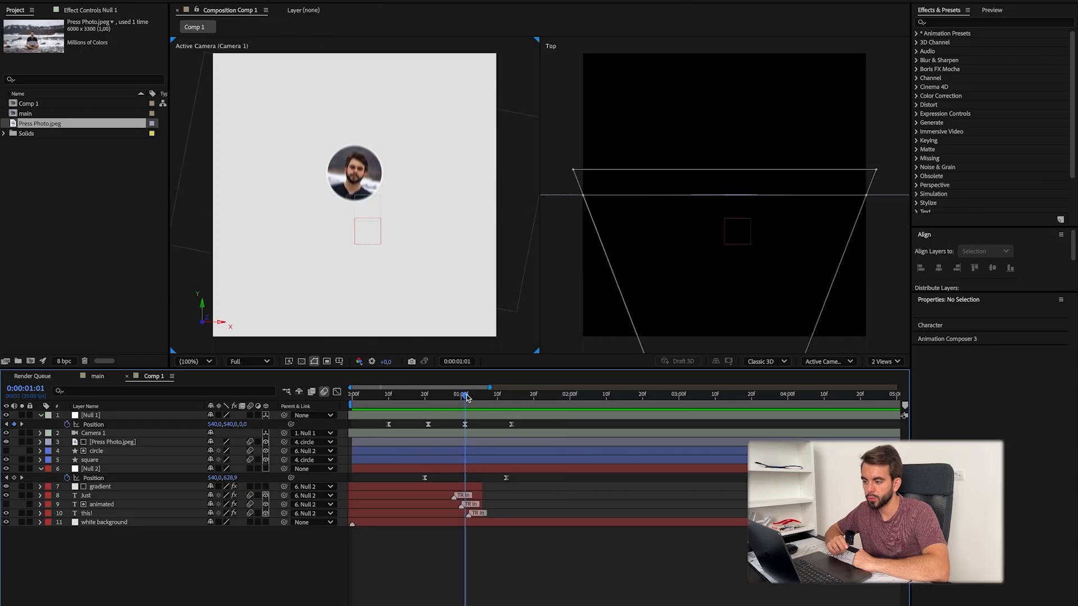
Step: Retime Null 1's last two position keyframes to about 0:00:01:07 and 0:00:01:19 and preview the camera move
{"action": "left_click", "coordinate": [468, 424]}
{"action": "left_click", "coordinate": [511, 396]}
{"action": "left_click_drag", "start_coordinate": [468, 424], "coordinate": [529, 424]}
{"action": "left_click", "coordinate": [453, 396]}
{"action": "key", "text": "space"}
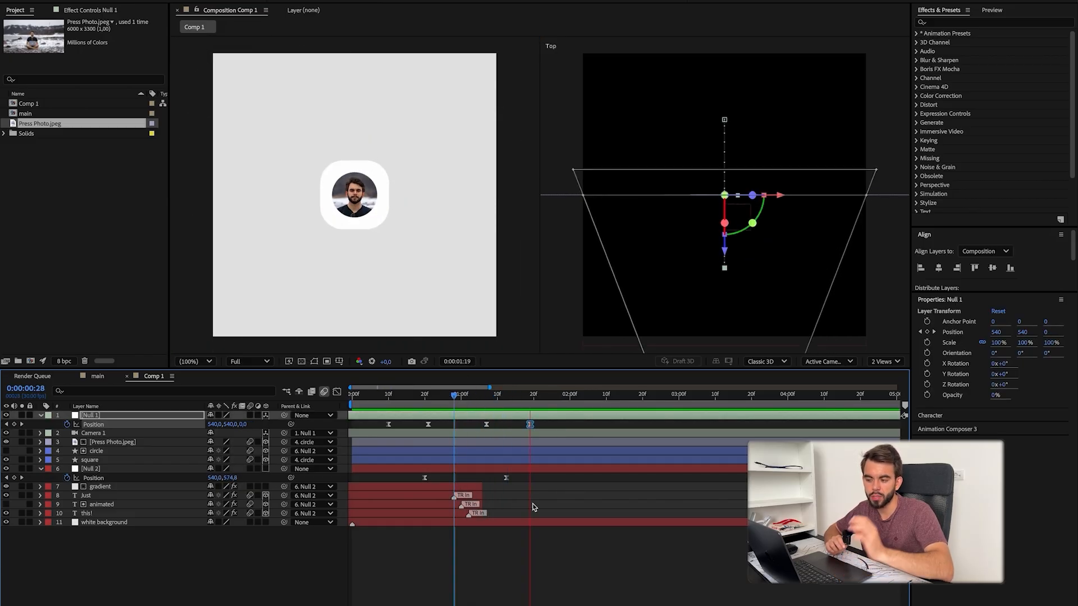
{"action": "key", "text": "space"}
Step: Draw a white square about 374 px wide to the right of the photo card and set its corner roundness to 68.3
{"action": "left_click", "coordinate": [504, 578]}
{"action": "left_click_drag", "start_coordinate": [397, 148], "coordinate": [496, 246]}
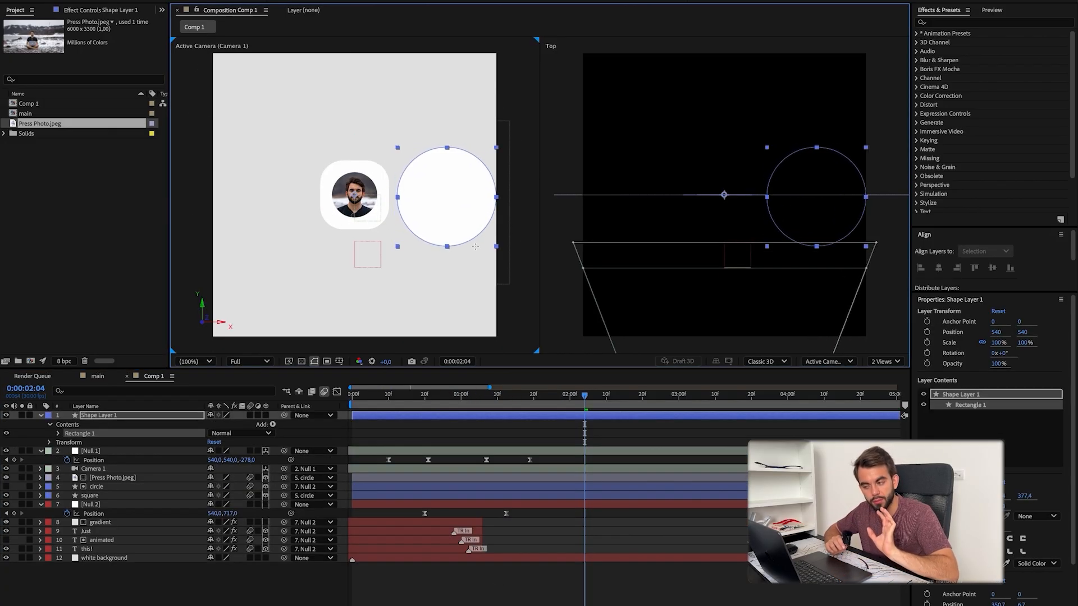
{"action": "left_click", "coordinate": [59, 433]}
{"action": "left_click", "coordinate": [68, 442]}
{"action": "left_click_drag", "start_coordinate": [214, 468], "coordinate": [135, 463]}
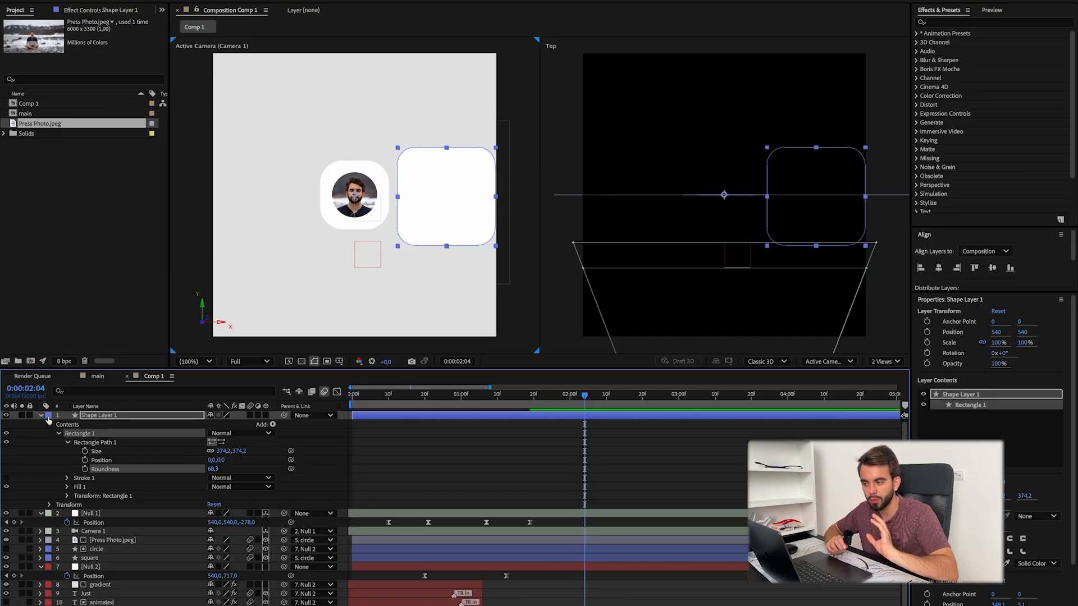
{"action": "left_click", "coordinate": [41, 415]}
Step: Set the new rounded square's fill colour to E0E0E0
{"action": "key", "text": "super+Tab"}
{"action": "left_click", "coordinate": [284, 555]}
{"action": "left_click", "coordinate": [362, 2]}
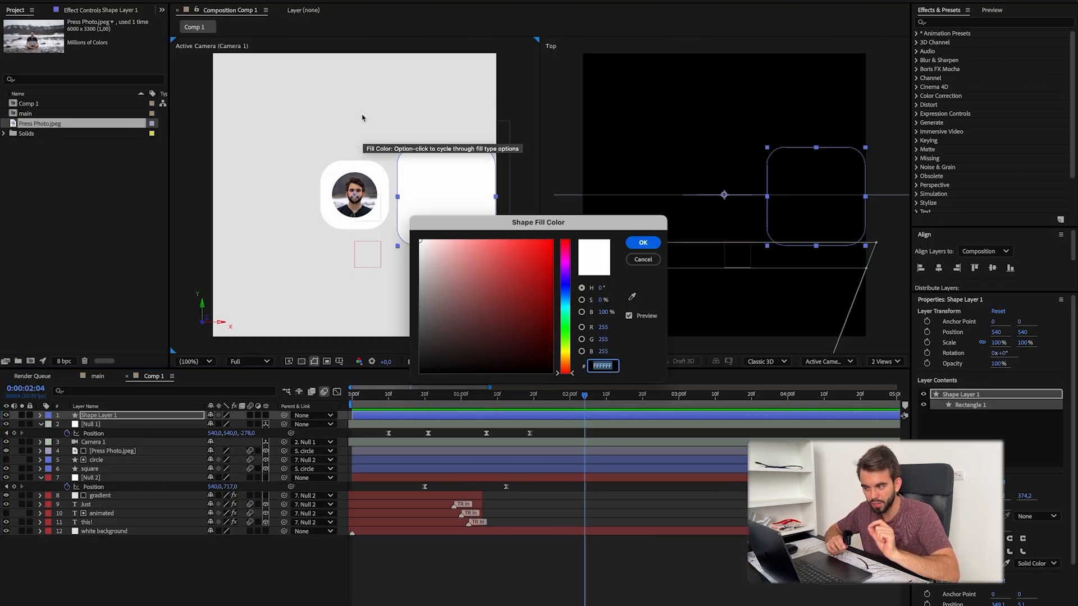
{"action": "type", "text": "E0E0E0"}
{"action": "left_click", "coordinate": [643, 242]}
{"action": "left_click", "coordinate": [404, 318]}
{"action": "left_click", "coordinate": [501, 589]}
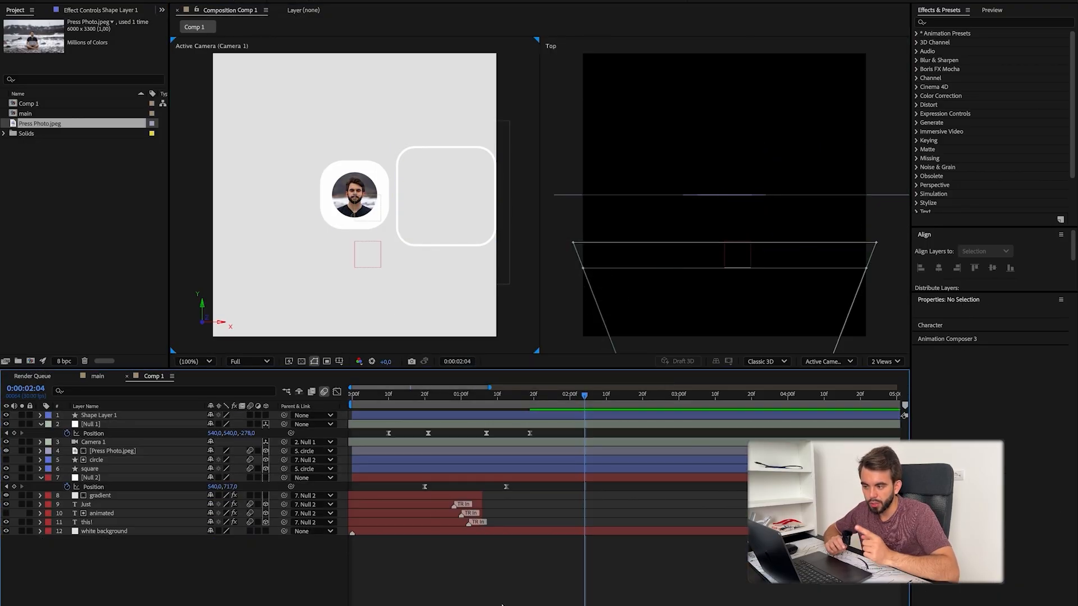
Step: Examine in the QuickTime reference video how the second card slides in beside the profile card
{"action": "key", "text": "super+Tab"}
{"action": "key", "text": "space"}
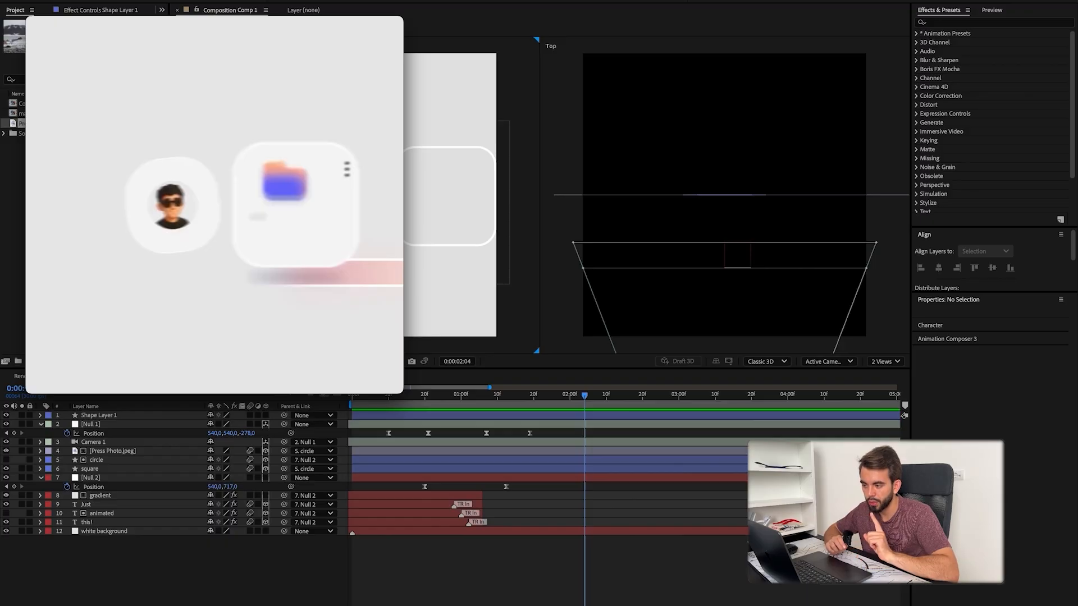
{"action": "key", "text": "space"}
{"action": "scroll", "coordinate": [240, 231], "scroll_direction": "right", "scroll_amount": 3}
{"action": "scroll", "coordinate": [240, 232], "scroll_direction": "left", "scroll_amount": 3}
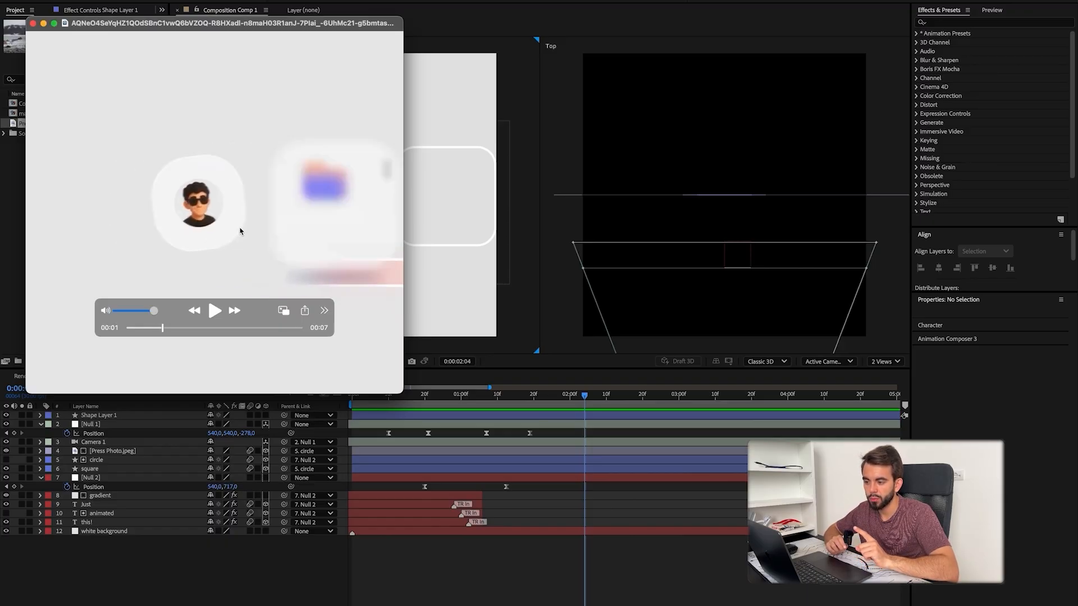
{"action": "scroll", "coordinate": [241, 233], "scroll_direction": "right", "scroll_amount": 1}
{"action": "scroll", "coordinate": [240, 234], "scroll_direction": "right", "scroll_amount": 2}
{"action": "scroll", "coordinate": [240, 234], "scroll_direction": "left", "scroll_amount": 2}
{"action": "scroll", "coordinate": [240, 233], "scroll_direction": "right", "scroll_amount": 5}
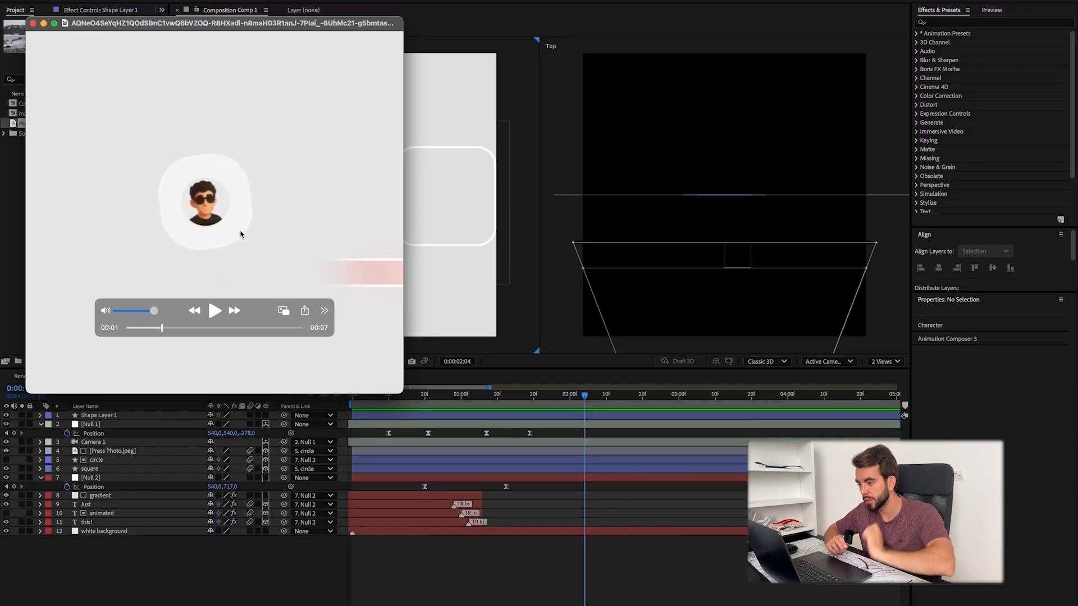
Step: Name the new shape layer "rectangle right", parent it to a new null object and reveal its position
{"action": "left_click", "coordinate": [108, 476]}
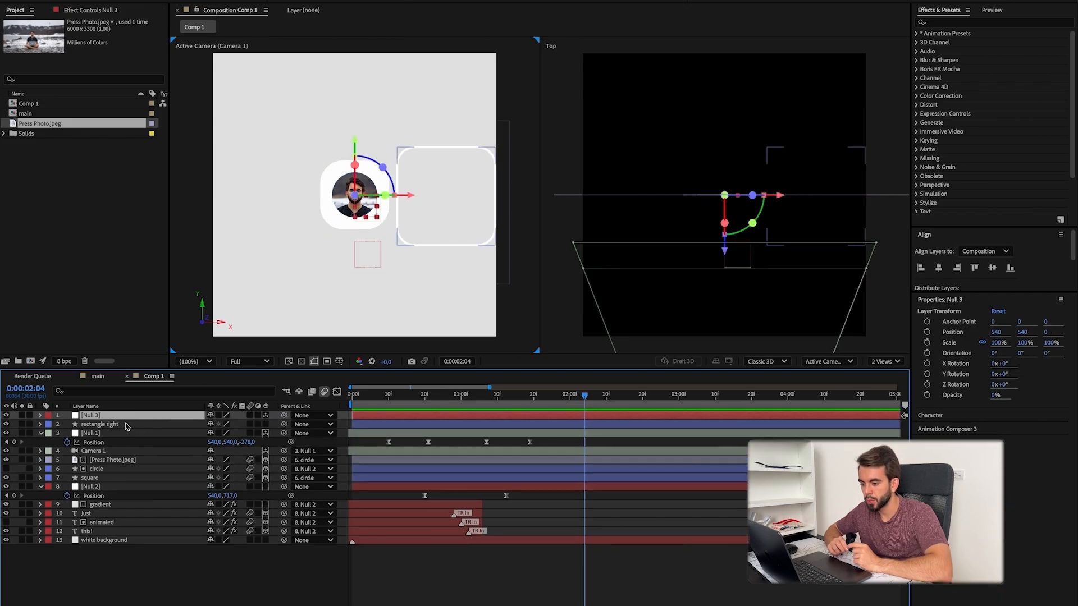
{"action": "left_click", "coordinate": [126, 425]}
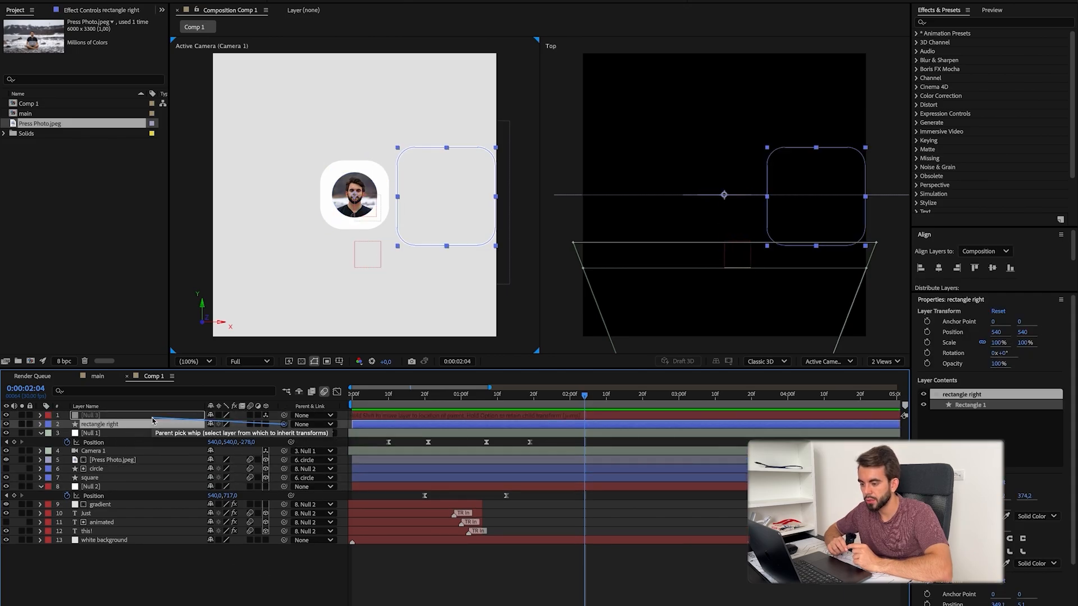
{"action": "key", "text": "p"}
Step: Keyframe rectangle right's position to slide in from X 215 between 0:00:01:16 and 0:00:01:28, and preview it
{"action": "left_click_drag", "start_coordinate": [487, 396], "coordinate": [519, 408]}
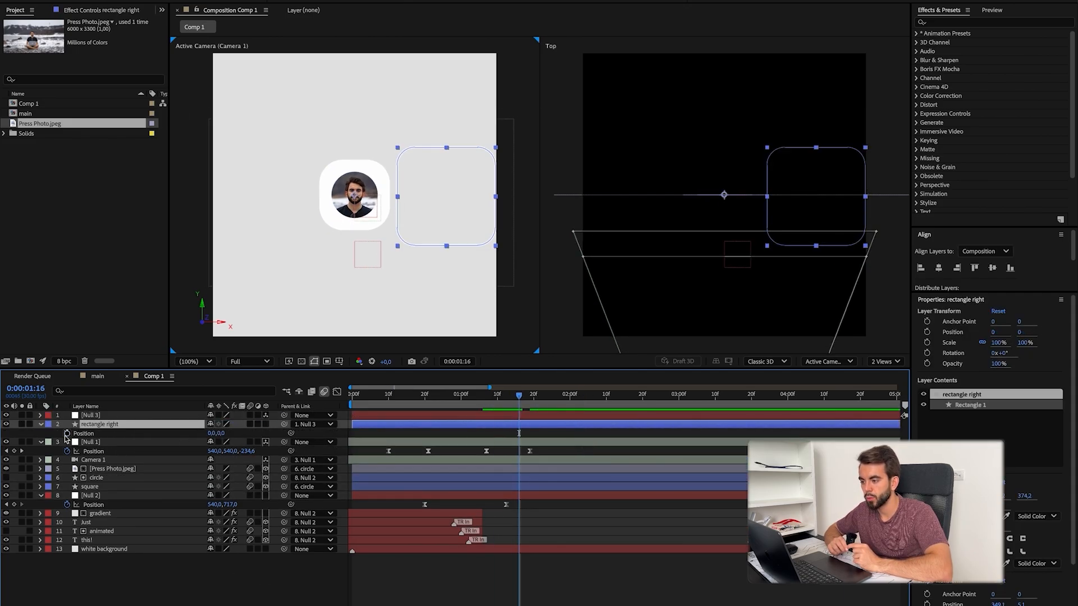
{"action": "left_click_drag", "start_coordinate": [329, 435], "coordinate": [330, 435]}
{"action": "key", "text": "space"}
{"action": "key", "text": "space"}
Step: Parent Null 2 to Null 3 so the photo card follows it, and reveal Null 3's position
{"action": "left_click", "coordinate": [180, 416]}
{"action": "left_click", "coordinate": [275, 426]}
{"action": "left_click", "coordinate": [272, 497]}
{"action": "left_click_drag", "start_coordinate": [284, 495], "coordinate": [140, 415]}
{"action": "left_click", "coordinate": [169, 415]}
{"action": "key", "text": "p"}
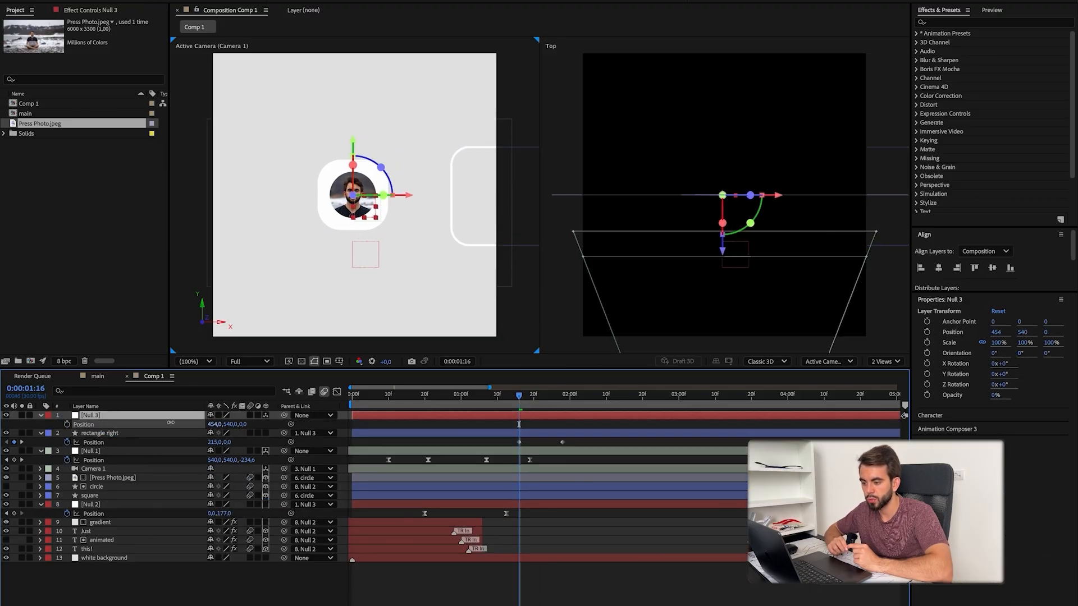
Step: Keyframe Null 3's position to shift the cards leftward between 0:00:01:16 and about 0:00:01:23
{"action": "key", "text": "space"}
{"action": "mouse_move", "coordinate": [542, 409]}
{"action": "left_mouse_down"}
{"action": "mouse_move", "coordinate": [501, 409]}
{"action": "mouse_move", "coordinate": [545, 406]}
{"action": "left_mouse_up"}
{"action": "left_click", "coordinate": [67, 425]}
{"action": "left_click_drag", "start_coordinate": [211, 424], "coordinate": [202, 424]}
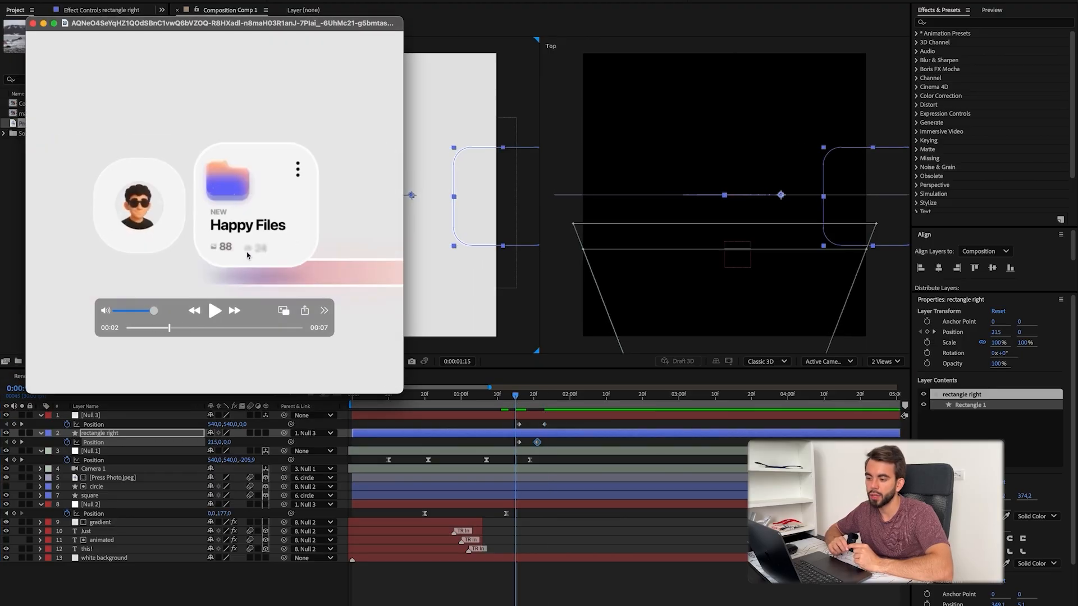
{"action": "left_click", "coordinate": [517, 399]}
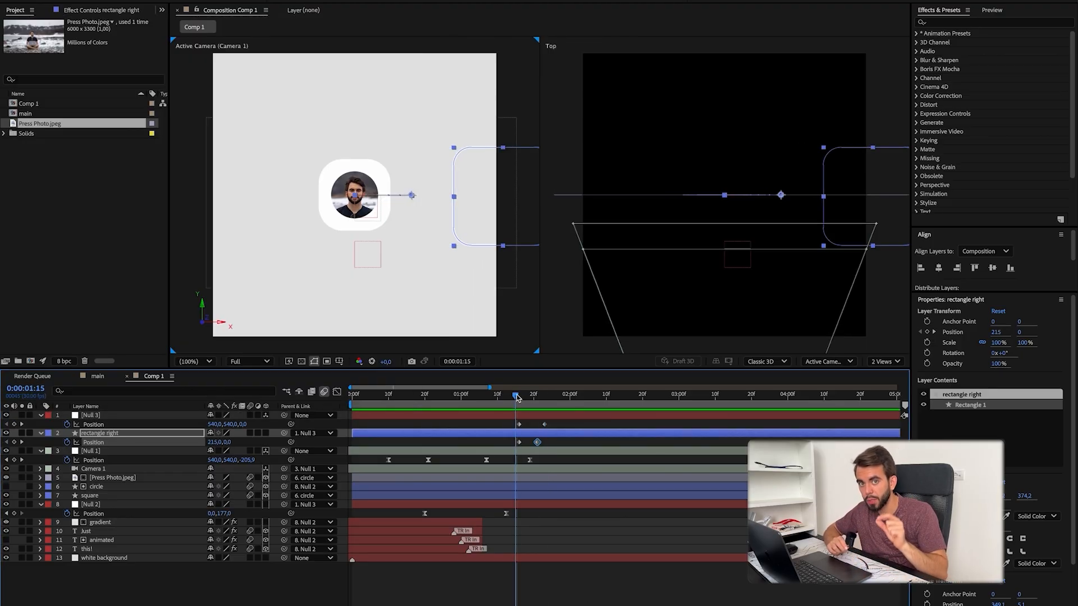
Step: Set Null 3's ending position to X 407 and rectangle right's ending position to X 22
{"action": "left_click", "coordinate": [483, 425]}
{"action": "left_click_drag", "start_coordinate": [528, 408], "coordinate": [542, 424]}
{"action": "left_click", "coordinate": [537, 442]}
{"action": "left_click_drag", "start_coordinate": [211, 424], "coordinate": [169, 421]}
{"action": "left_click_drag", "start_coordinate": [517, 400], "coordinate": [537, 400]}
{"action": "left_click_drag", "start_coordinate": [210, 443], "coordinate": [223, 443]}
Step: Shift rectangle right's keyframes to about 0:00:01:13 and 0:00:01:18, and apply Easy Ease to its and Null 3's position keyframes
{"action": "left_click_drag", "start_coordinate": [538, 400], "coordinate": [528, 403]}
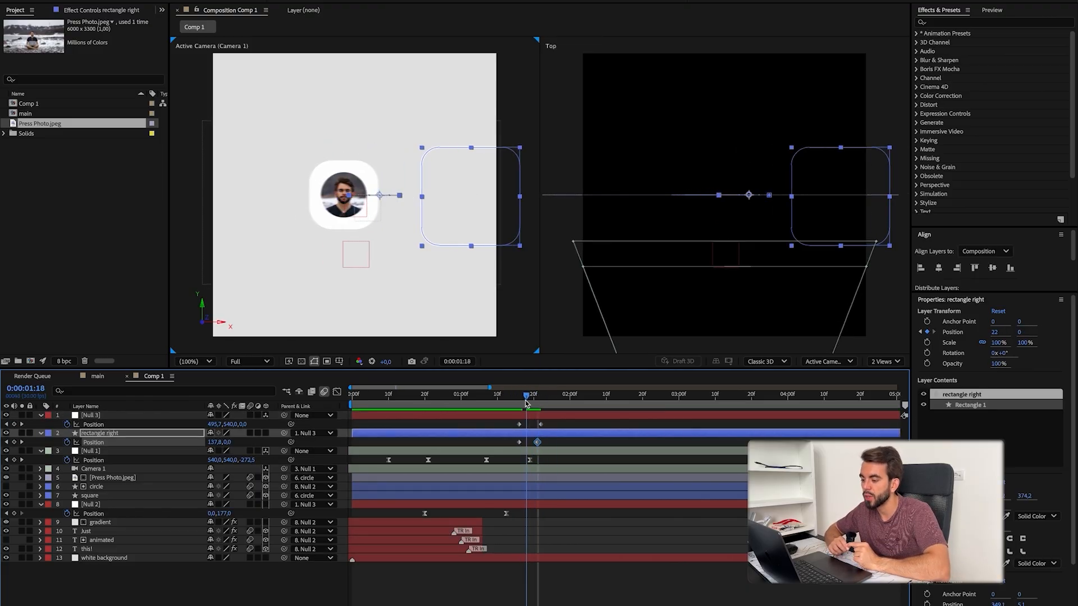
{"action": "left_click_drag", "start_coordinate": [543, 446], "coordinate": [536, 446]}
{"action": "left_click", "coordinate": [512, 404]}
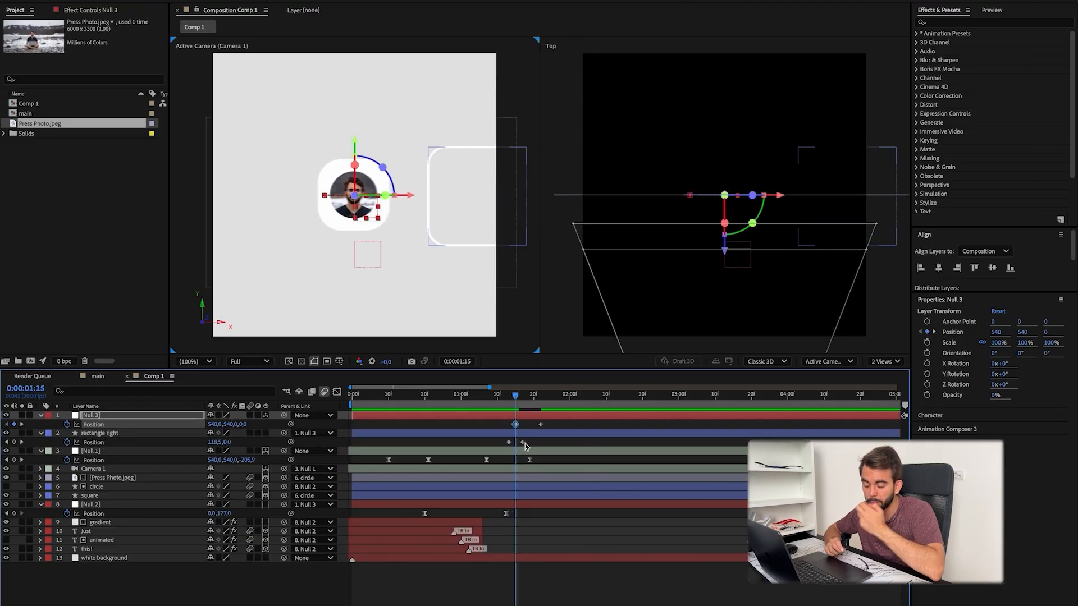
{"action": "left_click_drag", "start_coordinate": [554, 446], "coordinate": [500, 421]}
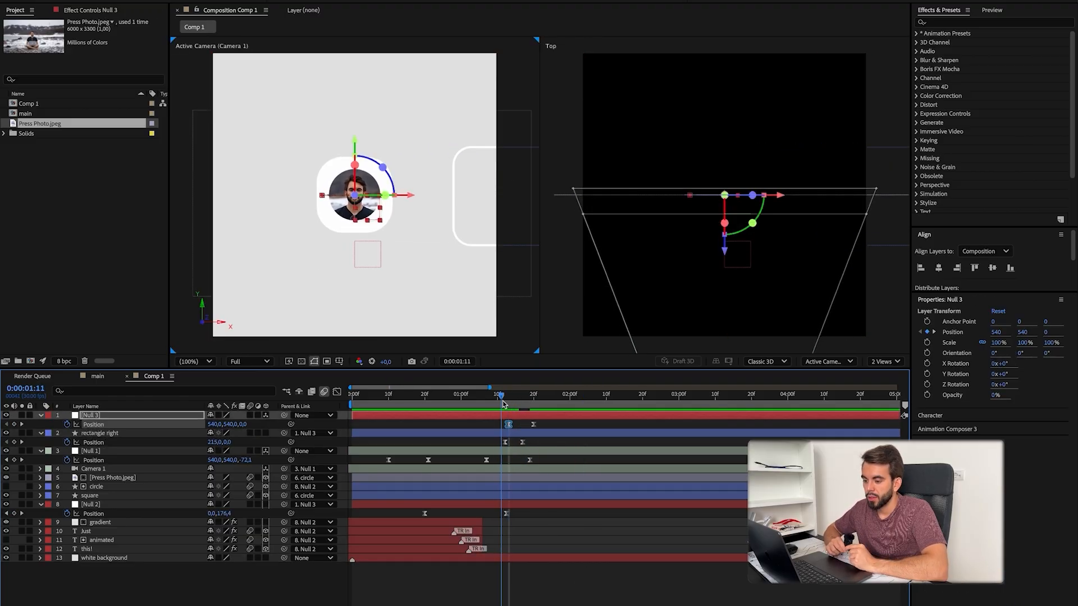
Step: Refine both slides' speed curves, running Null 3 from about 0:00:01:13 to 0:00:01:26 and rectangle right from about 0:00:01:12 to 0:00:01:23
{"action": "left_click_drag", "start_coordinate": [510, 402], "coordinate": [562, 446]}
{"action": "key", "text": "shift+F3"}
{"action": "left_click_drag", "start_coordinate": [493, 566], "coordinate": [522, 584]}
{"action": "key", "text": "shift+F3"}
{"action": "left_click_drag", "start_coordinate": [511, 403], "coordinate": [563, 405]}
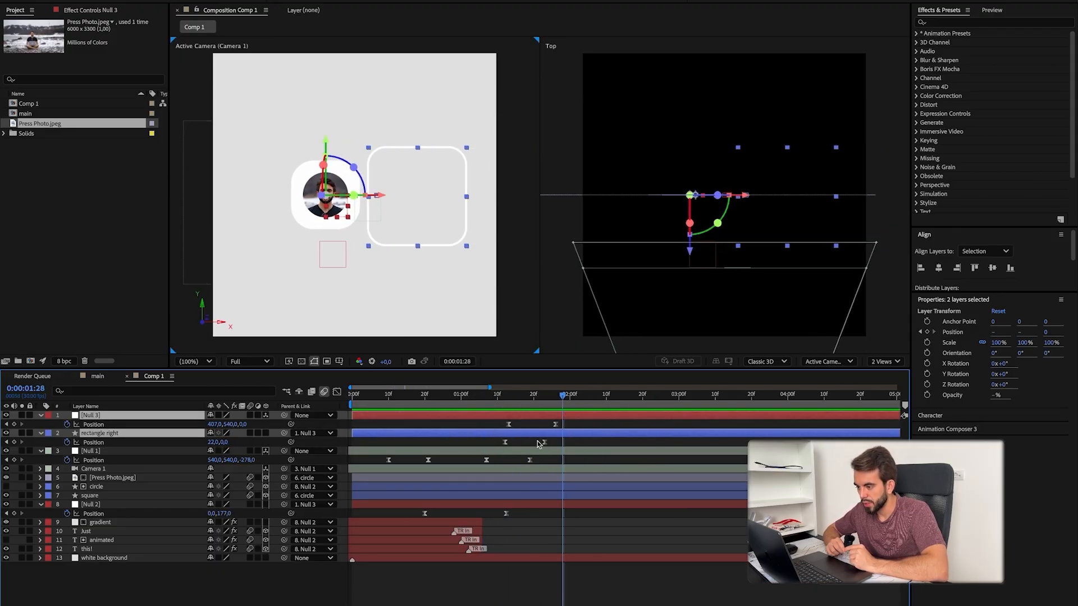
{"action": "left_click", "coordinate": [609, 585]}
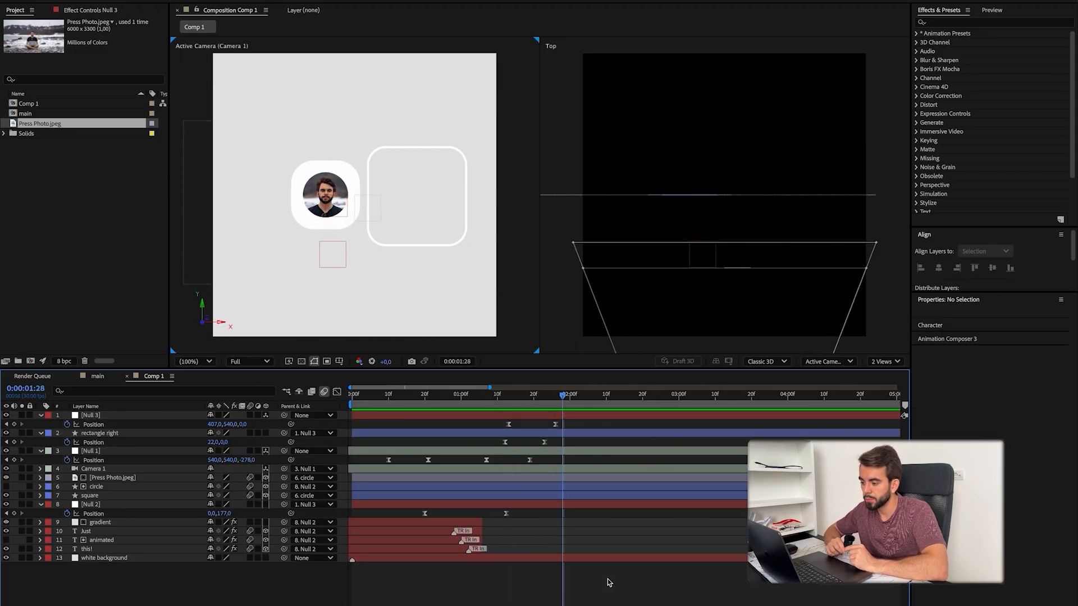
Step: Duplicate rectangle right as "rectangle left", placed beyond the left frame edge at X -548 with its slide starting at 0:00:01:27
{"action": "left_click", "coordinate": [544, 400]}
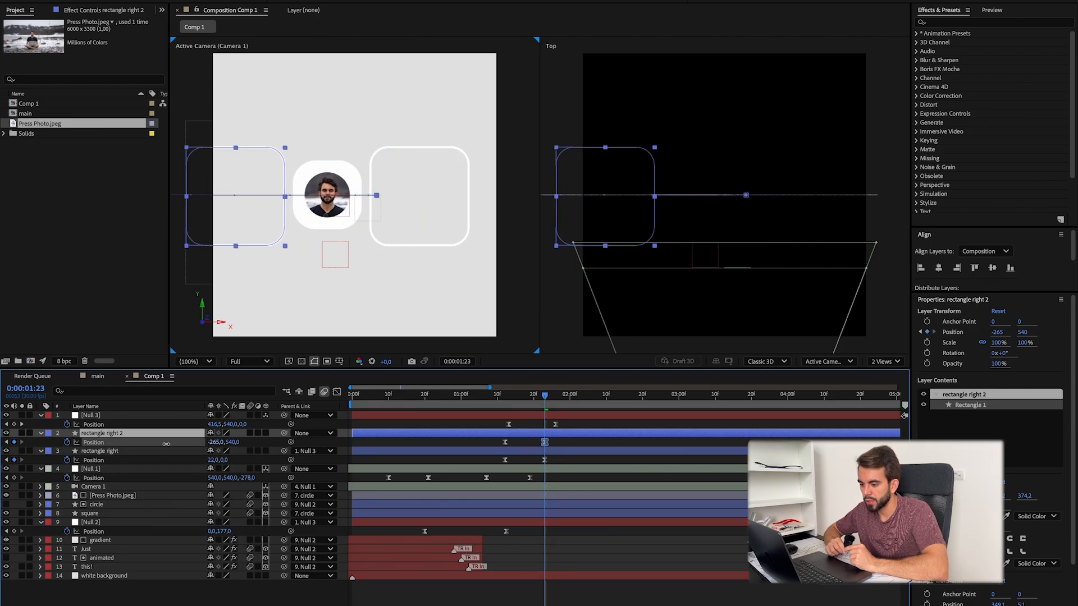
{"action": "left_click_drag", "start_coordinate": [166, 444], "coordinate": [145, 434]}
{"action": "key", "text": "j"}
{"action": "key", "text": "j"}
{"action": "key", "text": "j"}
{"action": "left_click_drag", "start_coordinate": [505, 405], "coordinate": [558, 407]}
{"action": "left_click_drag", "start_coordinate": [494, 439], "coordinate": [576, 447]}
{"action": "left_click_drag", "start_coordinate": [505, 443], "coordinate": [559, 442]}
{"action": "key", "text": "BackSpace"}
{"action": "type", "text": "left"}
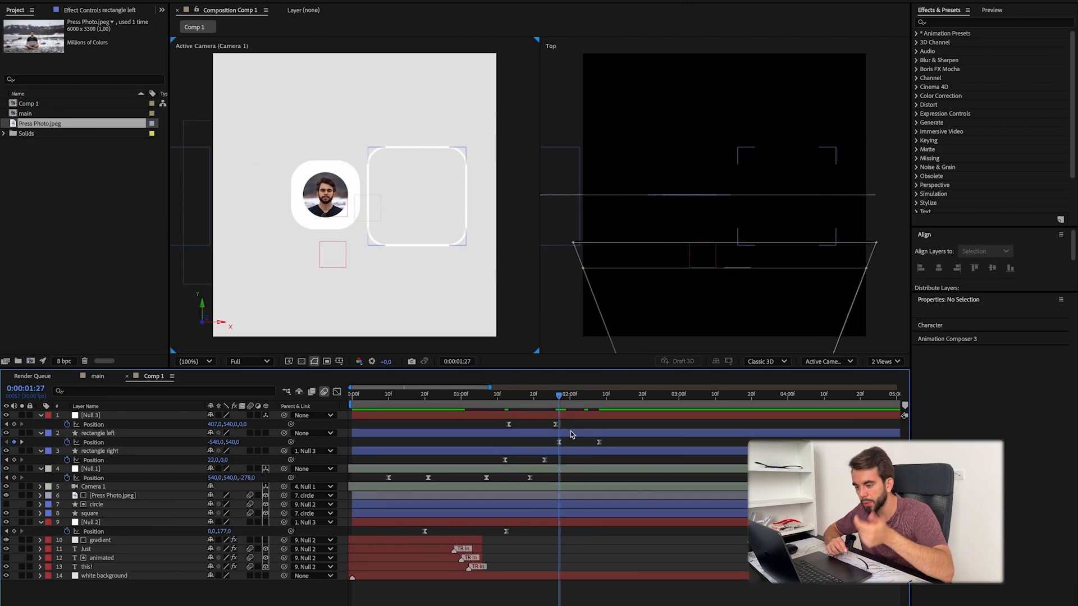
Step: Add a new null object and parent Null 3 and rectangle left to it
{"action": "left_click", "coordinate": [599, 407]}
{"action": "key", "text": "ctrl+alt+shift+y"}
{"action": "left_click_drag", "start_coordinate": [285, 425], "coordinate": [114, 416]}
{"action": "left_click_drag", "start_coordinate": [284, 443], "coordinate": [112, 418]}
Step: Keyframe Null 4's position to slide right to X 677 from about 0:00:01:28 to 0:00:02:10, smoothed with Easy Ease
{"action": "left_click", "coordinate": [432, 416]}
{"action": "double_click", "coordinate": [566, 417]}
{"action": "left_click", "coordinate": [280, 9]}
{"action": "left_click_drag", "start_coordinate": [554, 421], "coordinate": [625, 433]}
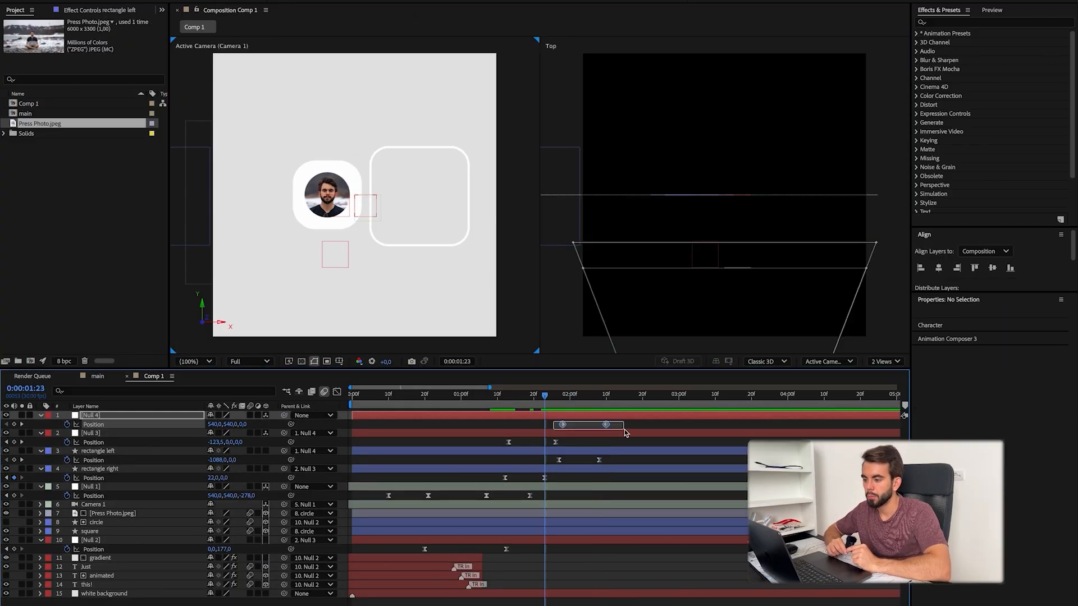
{"action": "key", "text": "F9"}
{"action": "key", "text": "shift+F3"}
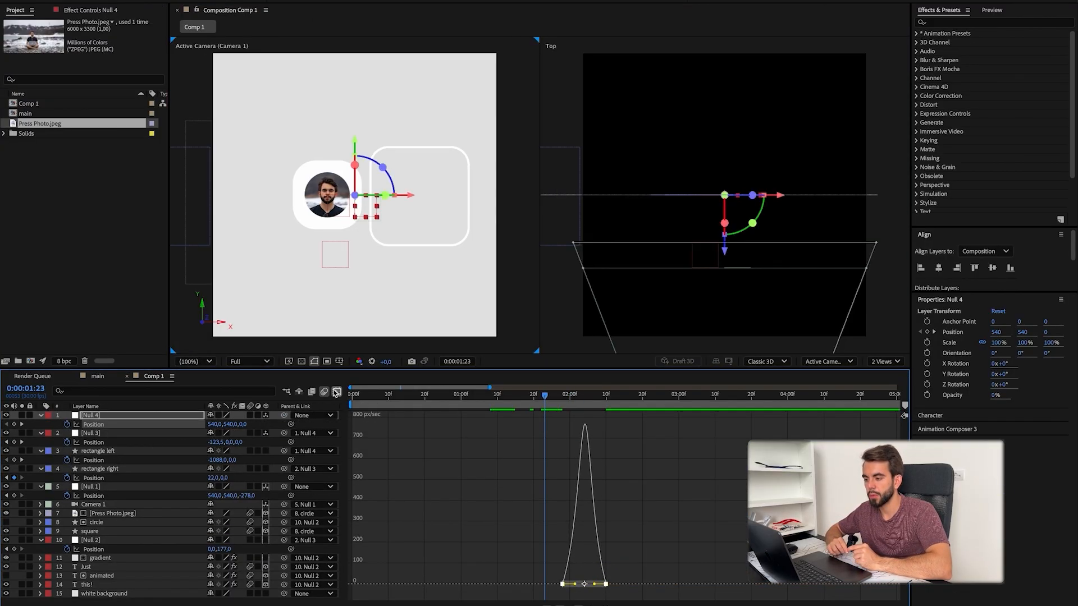
{"action": "left_click", "coordinate": [335, 393]}
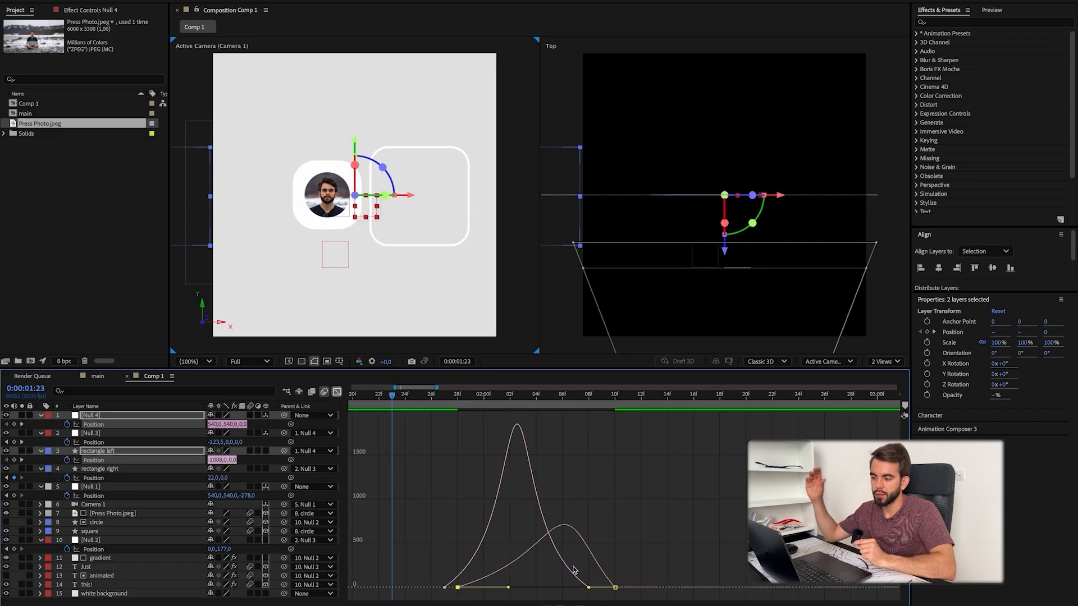
Step: Set the keyframe velocity influence of Null 4's slide to 65% and preview the animation from the start
{"action": "key", "text": "super+shift+k"}
{"action": "type", "text": "65"}
{"action": "key", "text": "Return"}
{"action": "left_click", "coordinate": [337, 392]}
{"action": "left_click_drag", "start_coordinate": [471, 396], "coordinate": [412, 397]}
{"action": "key", "text": "Home"}
{"action": "key", "text": "space"}
Step: Keyframe rectangle right's opacity to fade in to 100% as it starts sliding, and preview the result
{"action": "left_click", "coordinate": [456, 469]}
{"action": "key", "text": "t"}
{"action": "key", "text": "alt+shift+t"}
{"action": "key", "text": "space"}
{"action": "left_click", "coordinate": [530, 558]}
Step: Move Null 1 and Camera 1 to the top of the layer stack
{"action": "left_click_drag", "start_coordinate": [500, 398], "coordinate": [480, 399]}
{"action": "left_click", "coordinate": [481, 460]}
{"action": "left_click", "coordinate": [110, 496]}
{"action": "left_click", "coordinate": [110, 514], "text": "shift"}
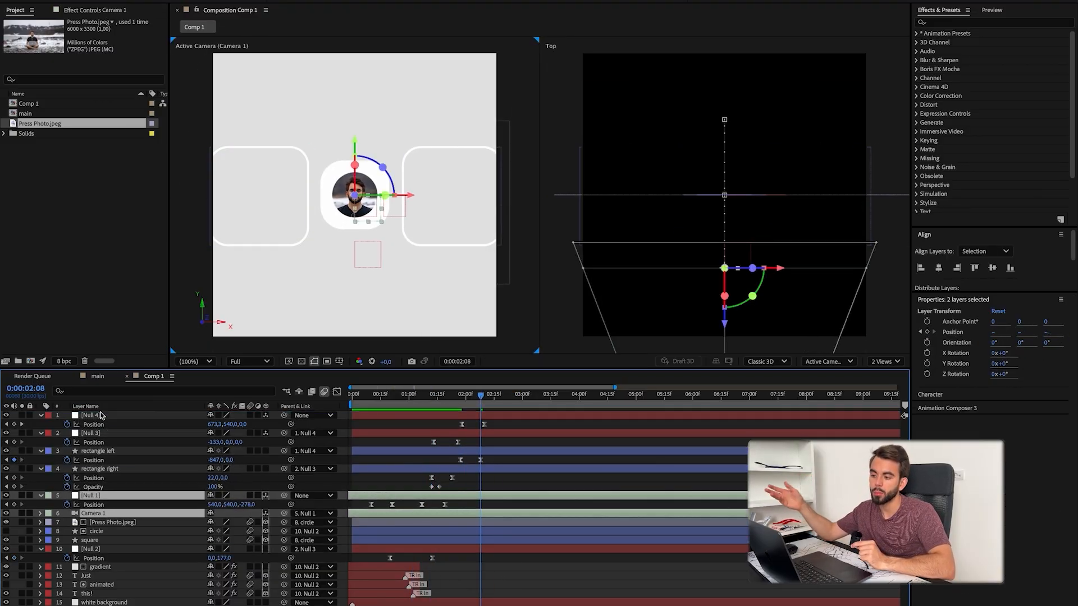
{"action": "left_click_drag", "start_coordinate": [101, 415], "coordinate": [101, 412]}
{"action": "left_click_drag", "start_coordinate": [481, 396], "coordinate": [446, 396]}
{"action": "left_click_drag", "start_coordinate": [246, 425], "coordinate": [155, 426]}
{"action": "key", "text": "super+z"}
Step: Make rectangle left and rectangle right 3D layers and collapse their properties
{"action": "left_click", "coordinate": [124, 478]}
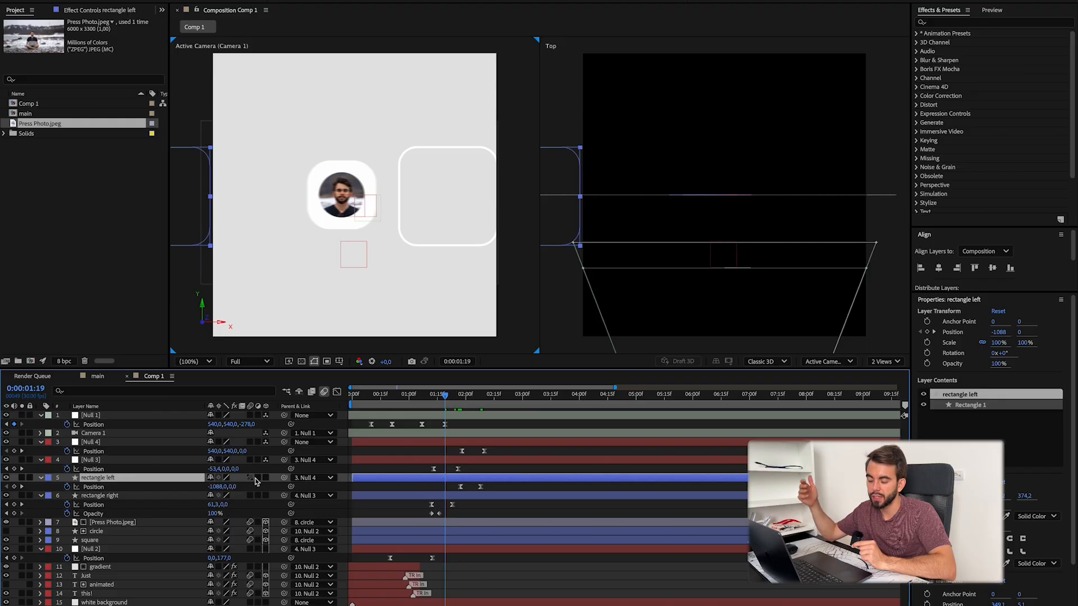
{"action": "left_click", "coordinate": [265, 478]}
{"action": "left_click", "coordinate": [265, 541]}
{"action": "left_click", "coordinate": [41, 478]}
{"action": "left_click", "coordinate": [41, 487]}
Step: Set Null 1's last position keyframe at 0:00:01:19 to Z -335 and preview the camera move
{"action": "left_click_drag", "start_coordinate": [252, 425], "coordinate": [220, 425]}
{"action": "key", "text": "super+z"}
{"action": "key", "text": "super+shift+z"}
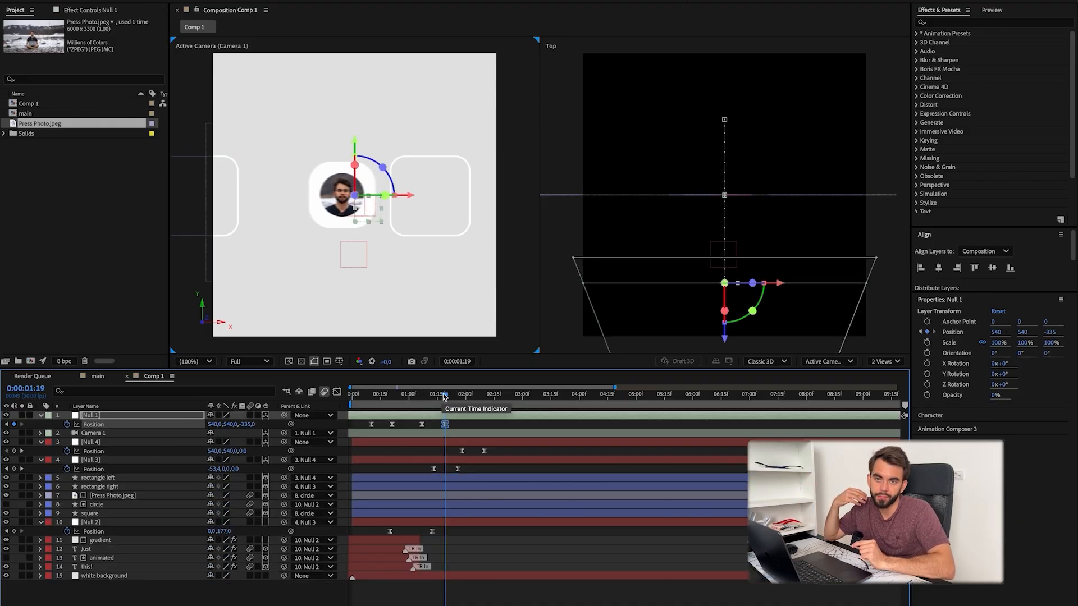
{"action": "left_click_drag", "start_coordinate": [463, 399], "coordinate": [488, 399]}
{"action": "key", "text": "space"}
{"action": "key", "text": "space"}
{"action": "left_click", "coordinate": [551, 543]}
Step: Set Null 1's last position keyframe to Z -103 and compare the framing with the QuickTime reference video
{"action": "key", "text": "super+Tab"}
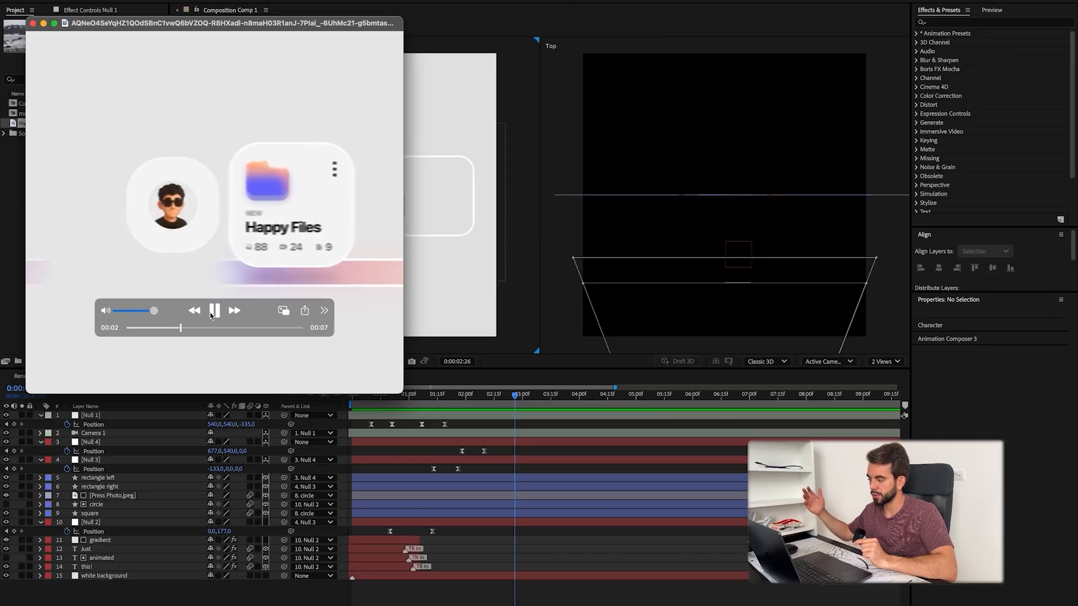
{"action": "left_click_drag", "start_coordinate": [325, 423], "coordinate": [374, 423]}
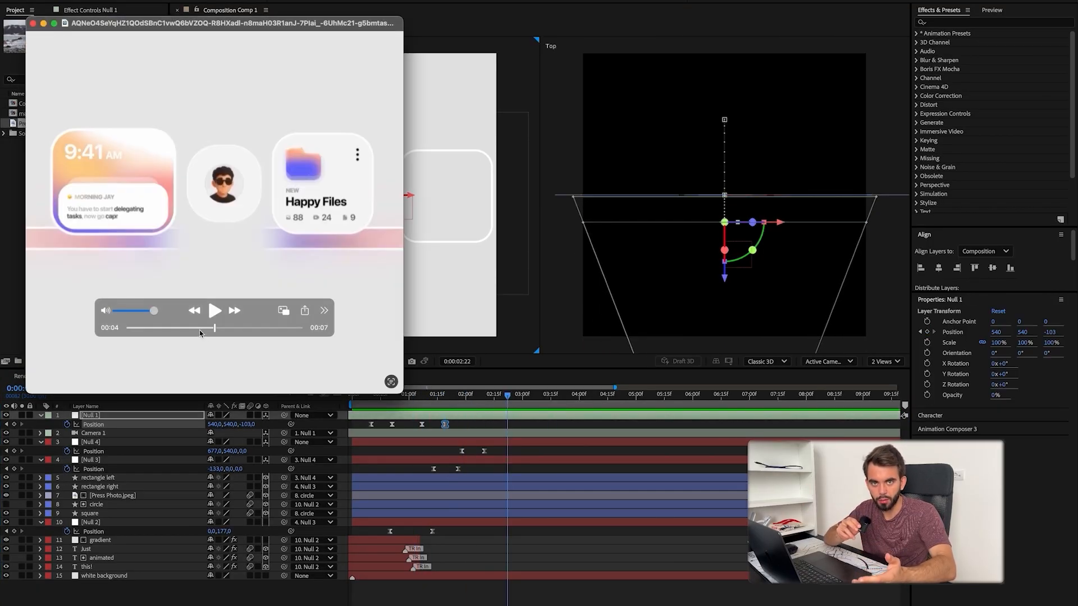
{"action": "left_click", "coordinate": [214, 310]}
{"action": "left_click", "coordinate": [213, 311]}
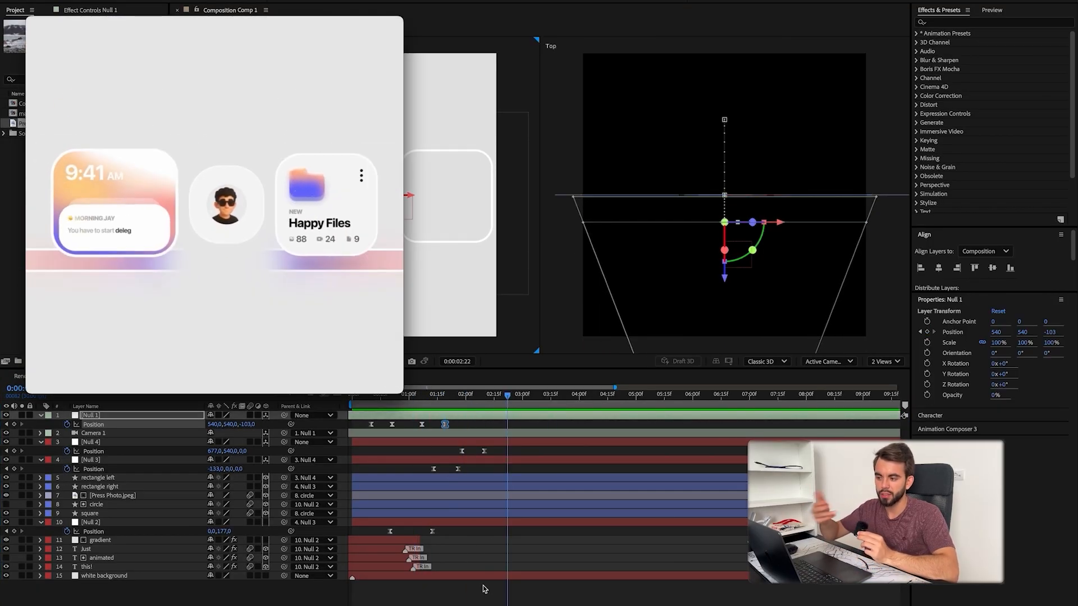
{"action": "left_click_drag", "start_coordinate": [203, 329], "coordinate": [142, 329]}
{"action": "left_click", "coordinate": [214, 312]}
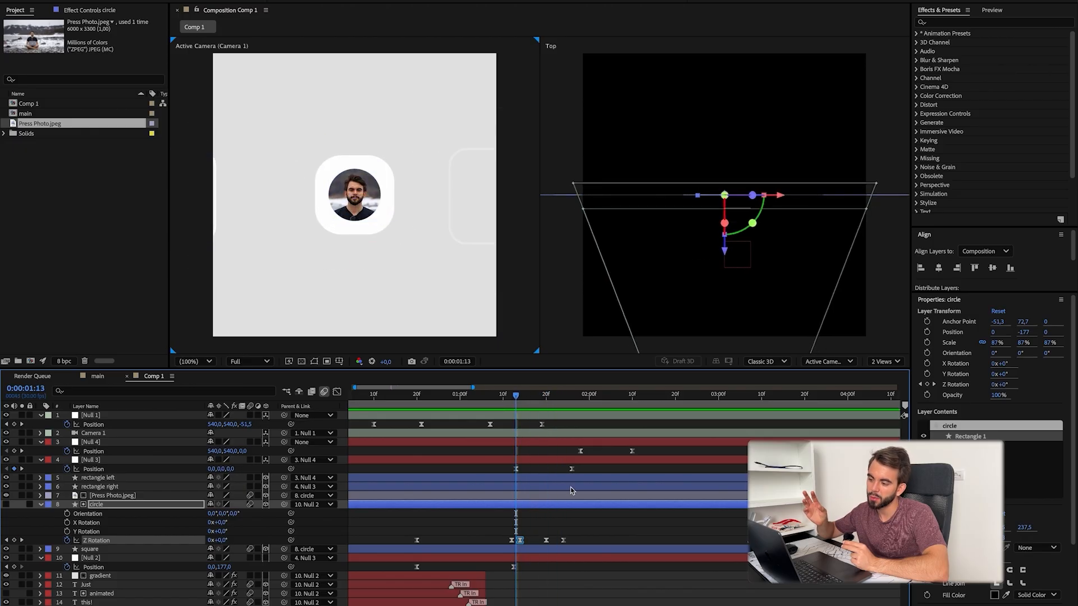
Step: Add three more Z rotation keyframes to the circle with a 4° tilt, spaced from about 0:00:01:29 to 0:00:02:10
{"action": "left_click_drag", "start_coordinate": [624, 396], "coordinate": [558, 416]}
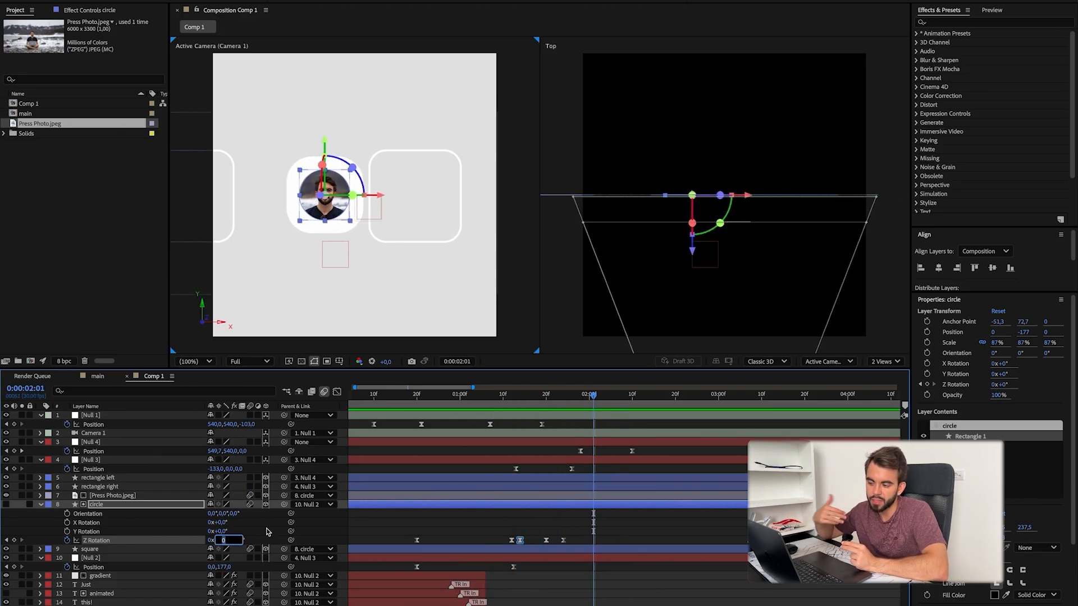
{"action": "key", "text": "Return"}
{"action": "type", "text": "4"}
{"action": "left_click", "coordinate": [268, 535]}
{"action": "key", "text": "Page_Down"}
{"action": "key", "text": "Page_Down"}
{"action": "key", "text": "Page_Down"}
{"action": "key", "text": "Page_Down"}
{"action": "key", "text": "Page_Down"}
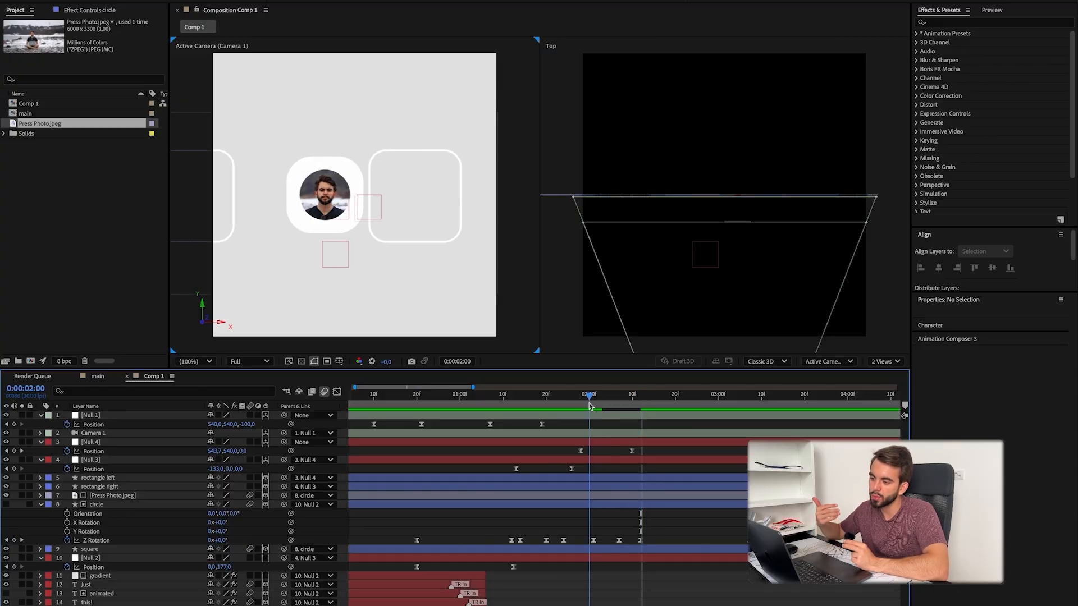
{"action": "left_click_drag", "start_coordinate": [592, 402], "coordinate": [582, 404]}
{"action": "left_click_drag", "start_coordinate": [574, 417], "coordinate": [550, 429]}
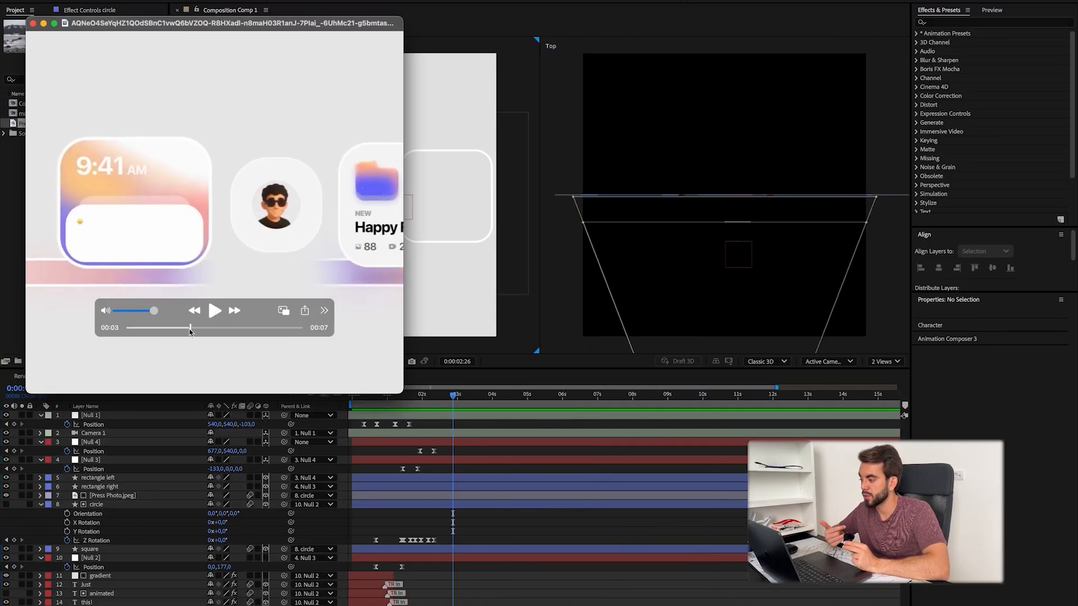
Step: Add position keyframes to rectangle right, with X 22 at 0:00:01:23 and X 50 at about 0:00:02:01
{"action": "mouse_move", "coordinate": [149, 335]}
{"action": "left_mouse_down"}
{"action": "mouse_move", "coordinate": [177, 336]}
{"action": "mouse_move", "coordinate": [163, 335]}
{"action": "left_mouse_up"}
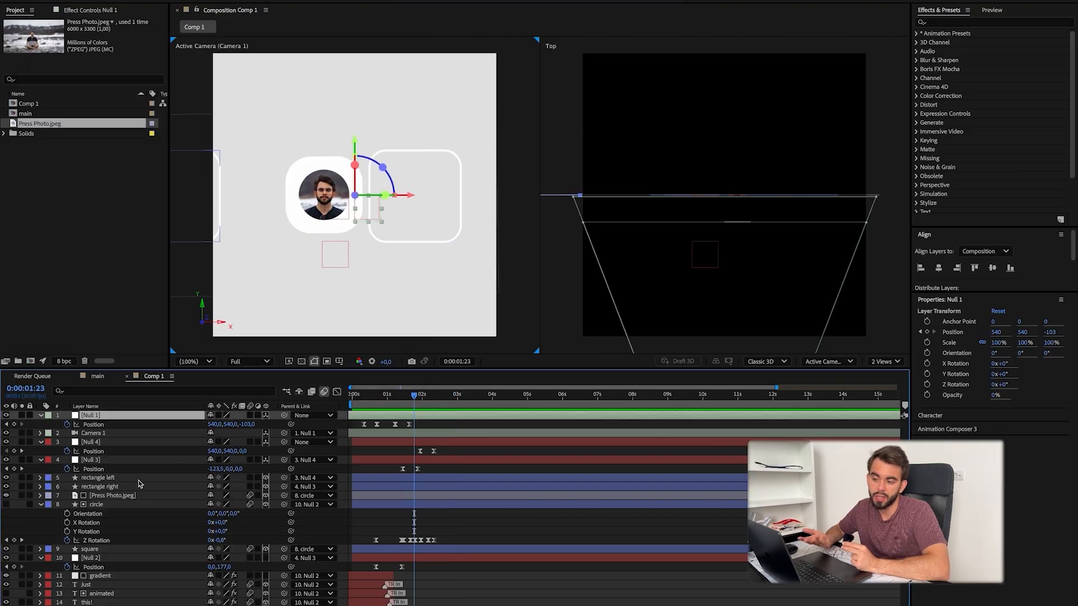
{"action": "left_click", "coordinate": [134, 487]}
{"action": "key", "text": "u"}
{"action": "key", "text": "equal"}
{"action": "left_click_drag", "start_coordinate": [474, 398], "coordinate": [480, 407]}
{"action": "left_click_drag", "start_coordinate": [221, 496], "coordinate": [238, 496]}
Step: Keyframe rectangle left's position so it settles at X -871, and preview the slide
{"action": "left_click", "coordinate": [135, 477]}
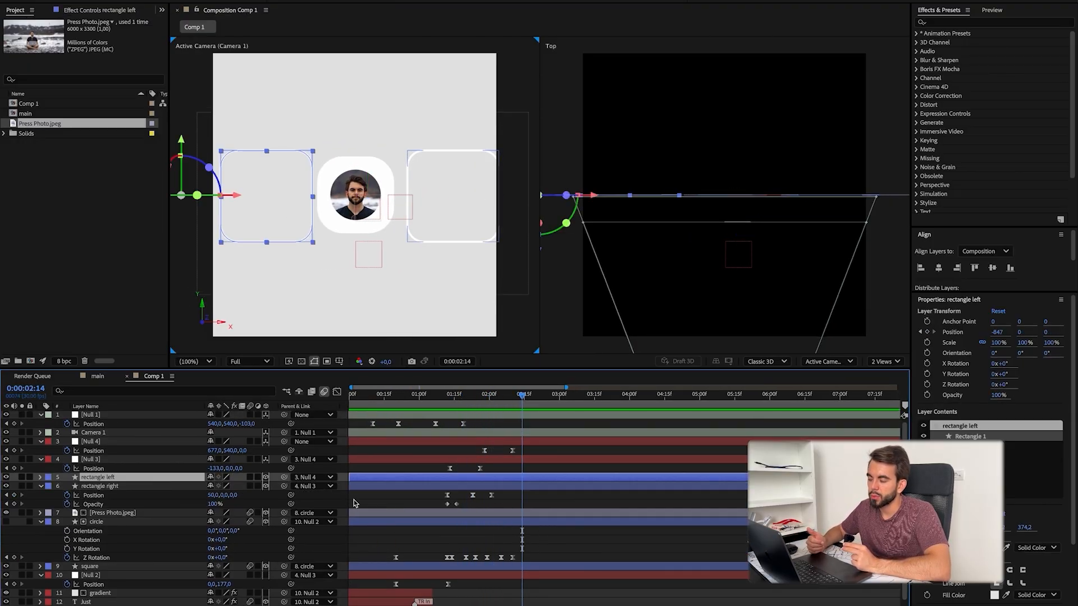
{"action": "key", "text": "u"}
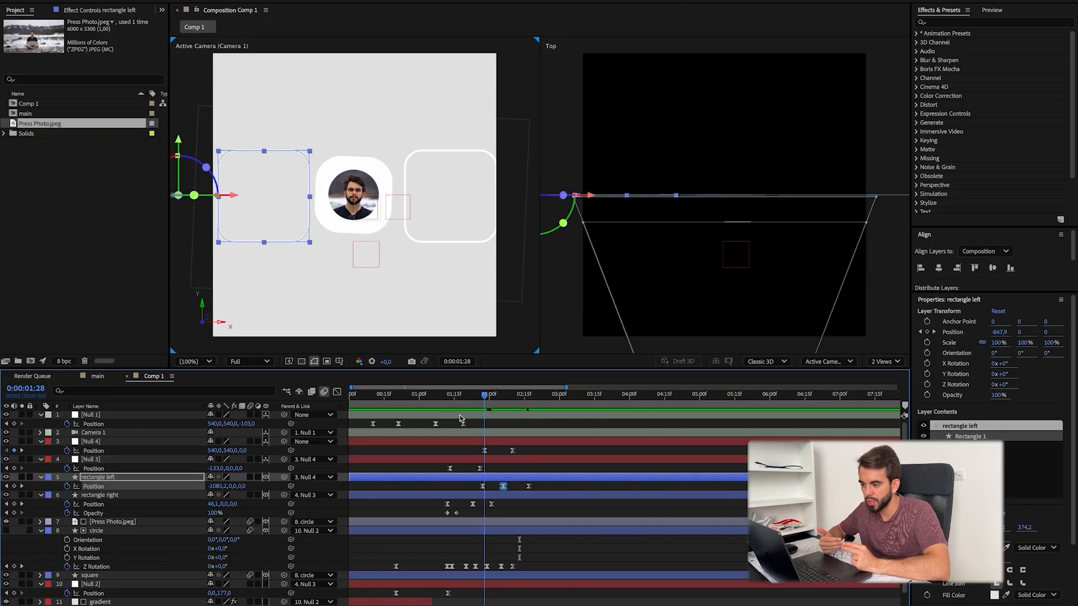
{"action": "key", "text": "space"}
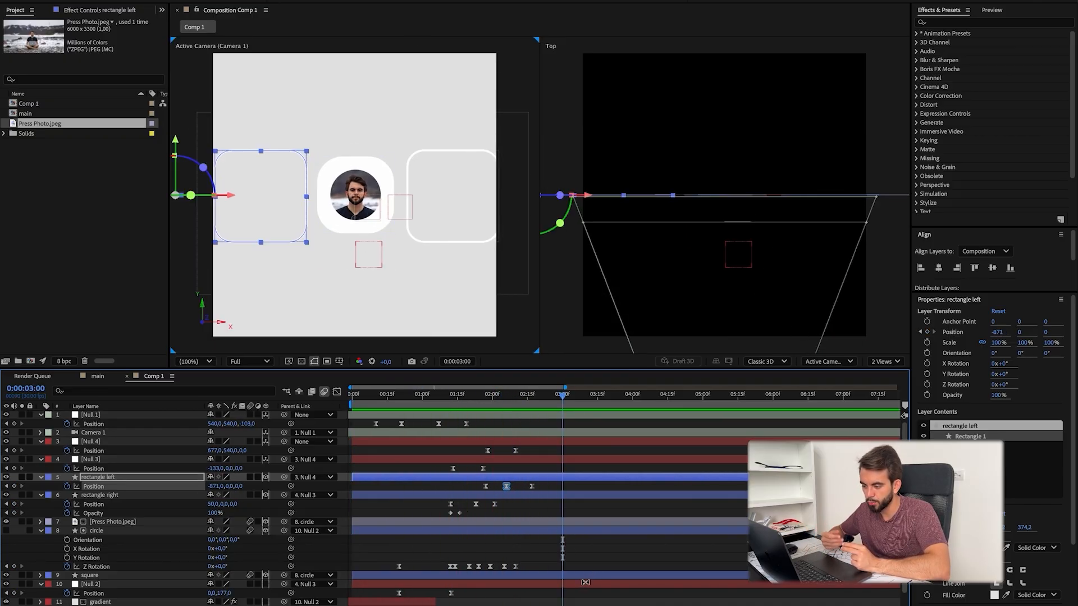
Step: Keyframe Null 1's position at about 0:00:02:01 and at 0:00:03:00 with Z -256
{"action": "left_click", "coordinate": [14, 424]}
{"action": "left_click", "coordinate": [563, 396]}
{"action": "left_click_drag", "start_coordinate": [246, 424], "coordinate": [174, 424]}
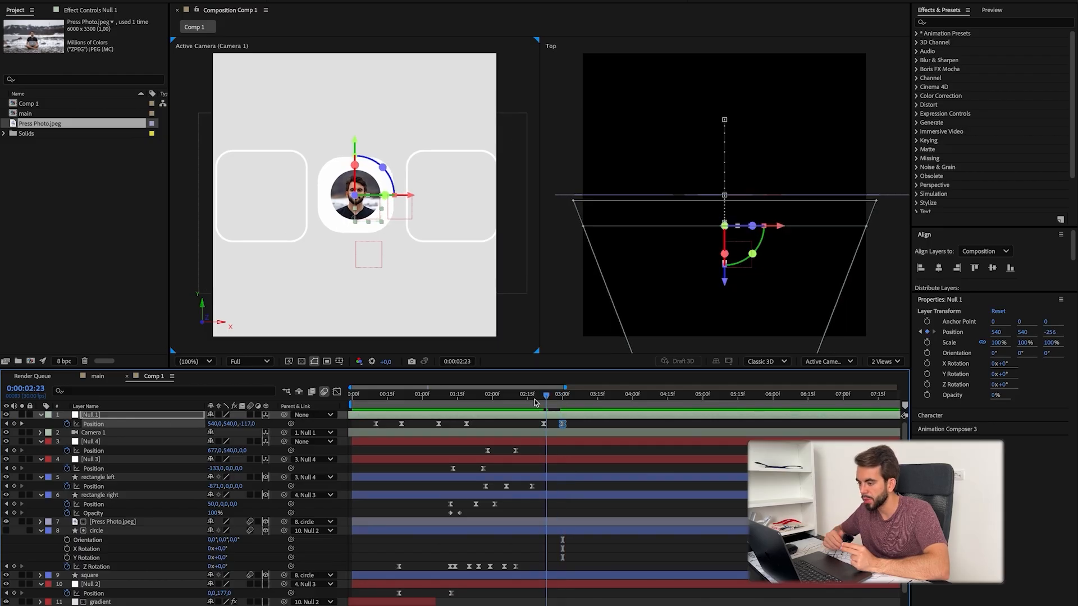
{"action": "left_click_drag", "start_coordinate": [539, 401], "coordinate": [474, 402]}
{"action": "left_click_drag", "start_coordinate": [543, 424], "coordinate": [494, 424]}
Step: Compare with the reference video, add a Null 1 position keyframe with Y 1154 at about 0:00:03:13, and preview it
{"action": "left_click_drag", "start_coordinate": [561, 396], "coordinate": [592, 402]}
{"action": "key", "text": "super+Tab"}
{"action": "key", "text": "space"}
{"action": "key", "text": "space"}
{"action": "left_click", "coordinate": [580, 402]}
{"action": "left_click_drag", "start_coordinate": [231, 424], "coordinate": [267, 422]}
{"action": "left_click_drag", "start_coordinate": [593, 396], "coordinate": [558, 396]}
{"action": "key", "text": "space"}
{"action": "key", "text": "space"}
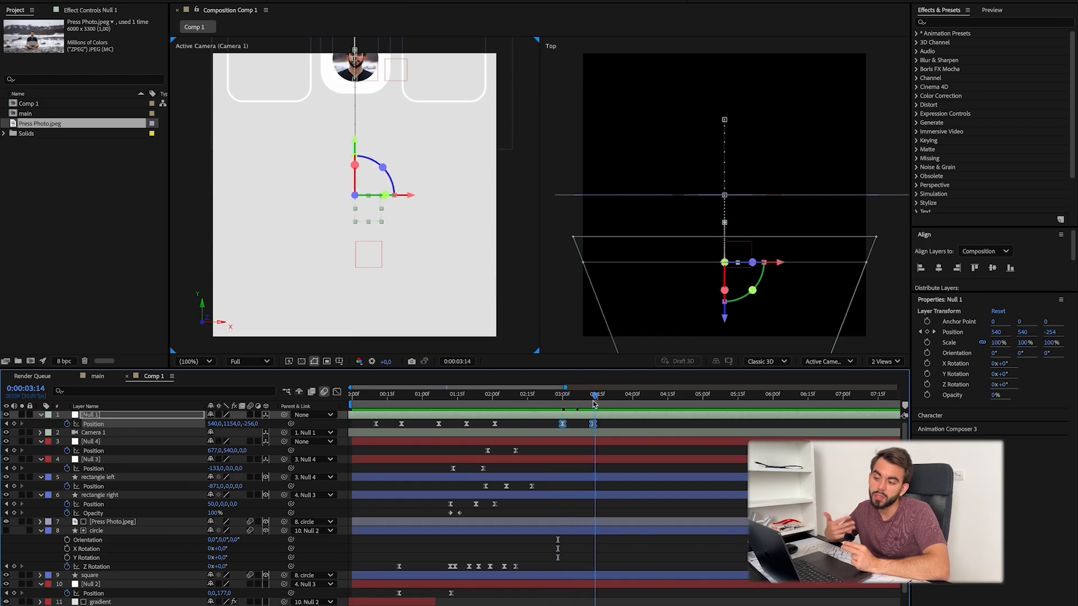
Step: Check Null 1's speed curve, move its Z -256 position keyframe earlier to about 0:00:02:20, and preview the motion
{"action": "key", "text": "shift+F3"}
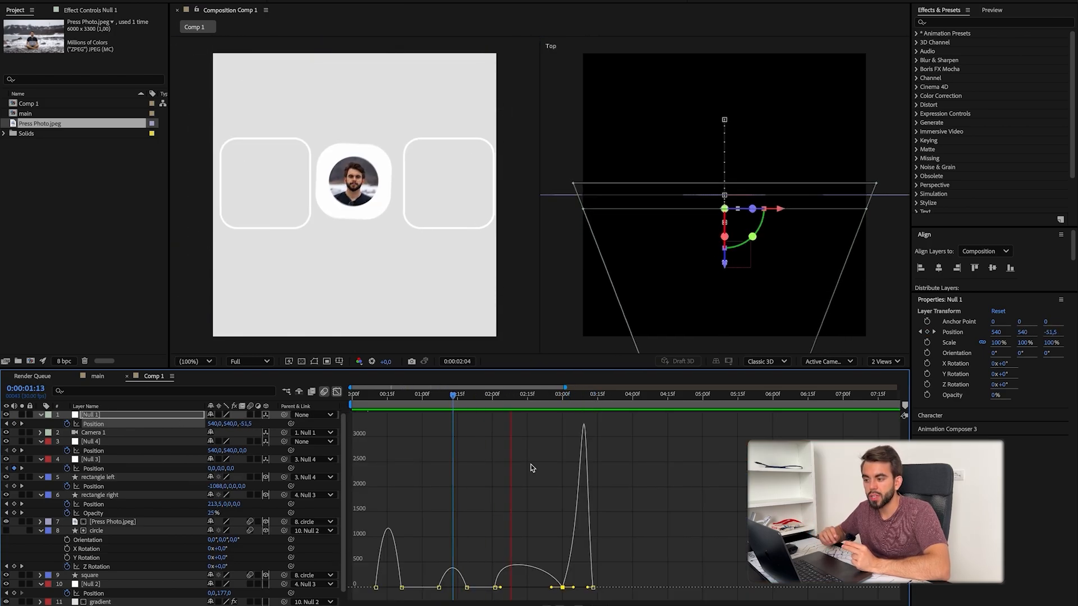
{"action": "key", "text": "shift+F3"}
{"action": "left_click_drag", "start_coordinate": [562, 424], "coordinate": [539, 424]}
{"action": "left_click_drag", "start_coordinate": [589, 396], "coordinate": [351, 404]}
{"action": "left_click", "coordinate": [539, 424]}
{"action": "key", "text": "shift+F3"}
{"action": "key", "text": "shift+F3"}
{"action": "key", "text": "space"}
{"action": "key", "text": "space"}
Step: Draw a circle about 18 px wide near the upper-right corner of rectangle right, with no stroke and a black fill
{"action": "left_click", "coordinate": [602, 605]}
{"action": "left_click_drag", "start_coordinate": [185, 330], "coordinate": [170, 332]}
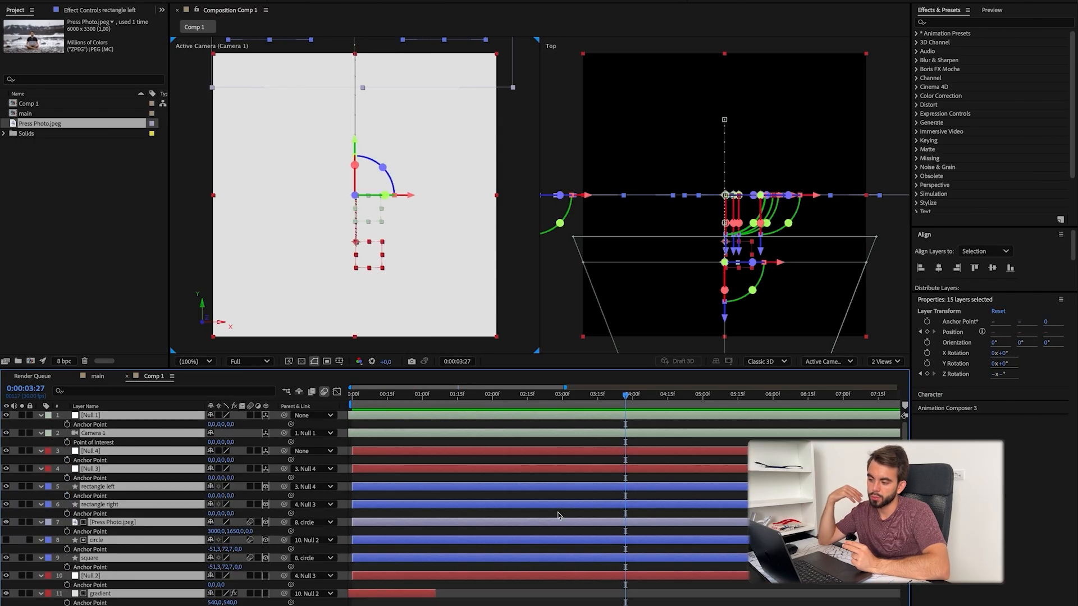
{"action": "left_click", "coordinate": [487, 409]}
{"action": "mouse_move", "coordinate": [495, 402]}
{"action": "left_mouse_down"}
{"action": "mouse_move", "coordinate": [478, 405]}
{"action": "mouse_move", "coordinate": [494, 403]}
{"action": "left_mouse_up"}
{"action": "key", "text": "u"}
{"action": "key", "text": "equal"}
{"action": "key", "text": "equal"}
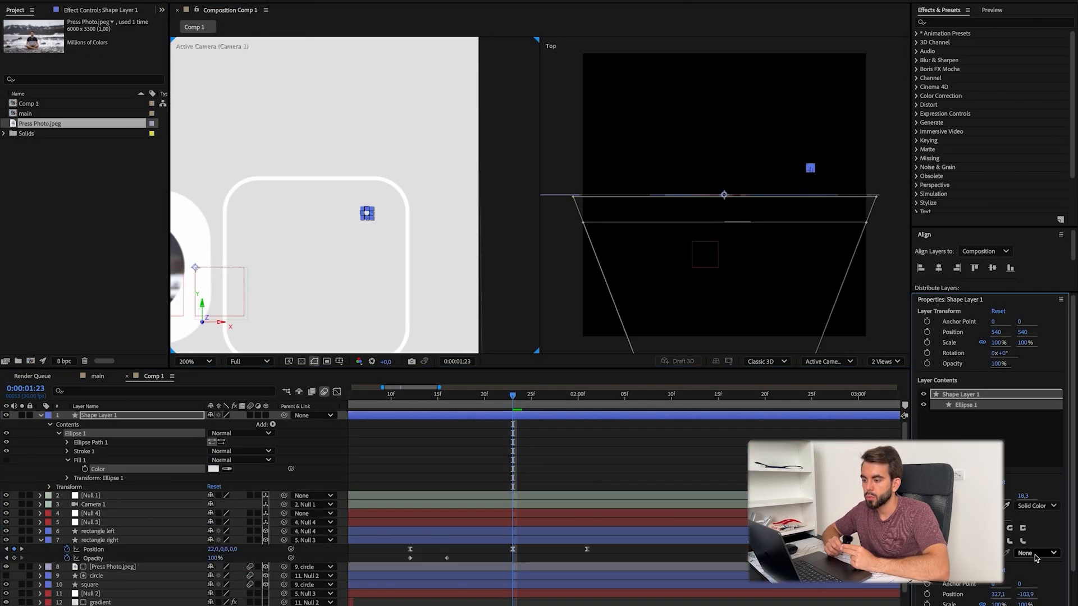
{"action": "left_click", "coordinate": [1036, 523]}
{"action": "left_click", "coordinate": [213, 478]}
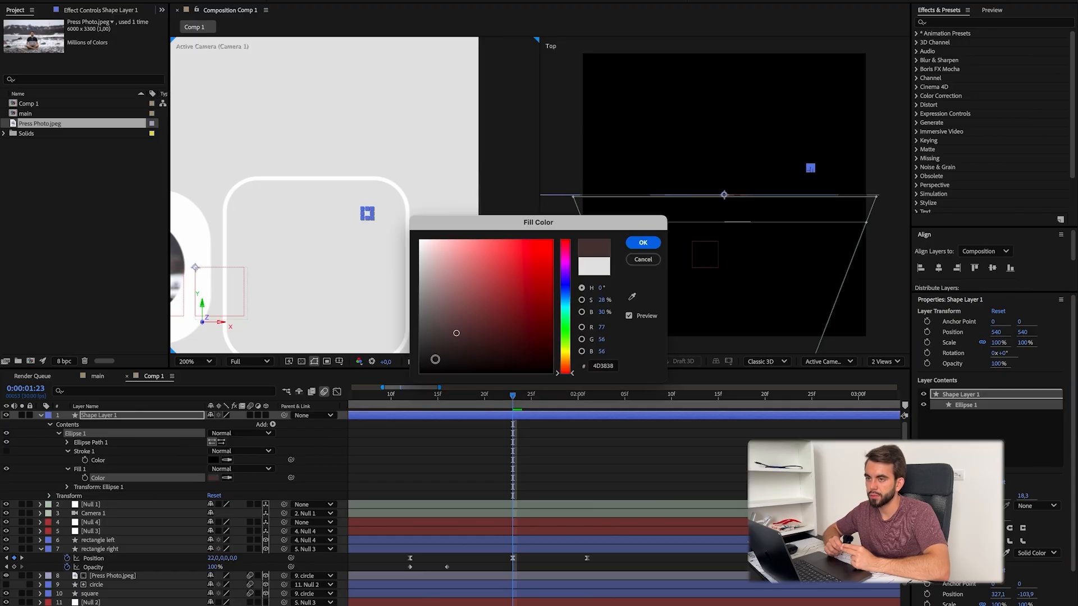
{"action": "left_click_drag", "start_coordinate": [457, 333], "coordinate": [420, 371]}
{"action": "left_click", "coordinate": [642, 242]}
Step: Add a Repeater with 3 copies to the circle and reduce the horizontal offset to form a tight row of dots
{"action": "left_click", "coordinate": [272, 425]}
{"action": "left_click", "coordinate": [291, 547]}
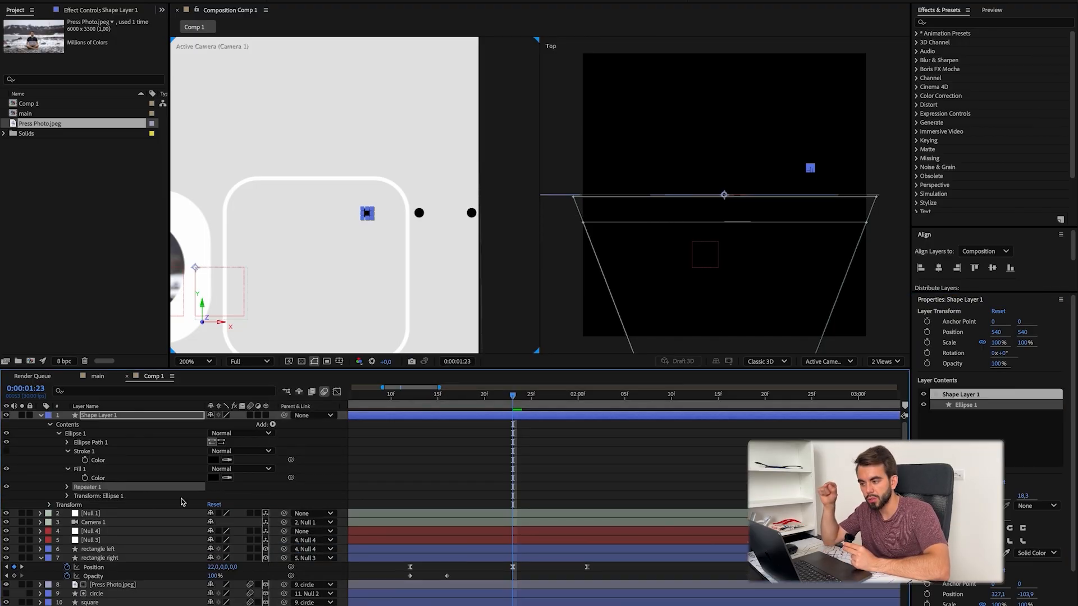
{"action": "left_click", "coordinate": [76, 523]}
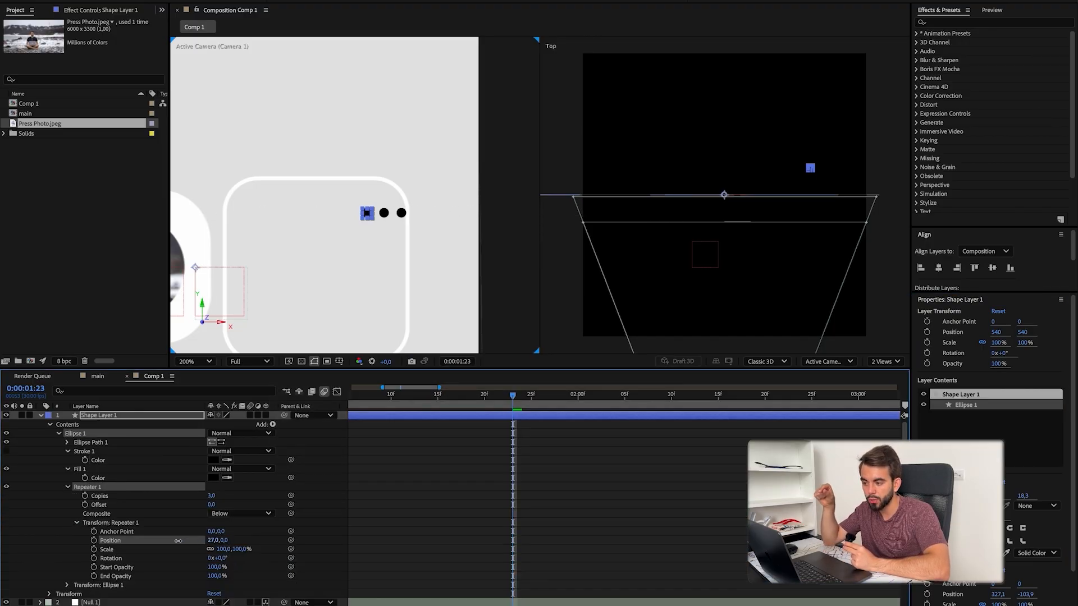
Step: Center the dots layer's anchor point and rotate the layer 90° into a vertical column
{"action": "left_click", "coordinate": [134, 416]}
{"action": "key", "text": "r"}
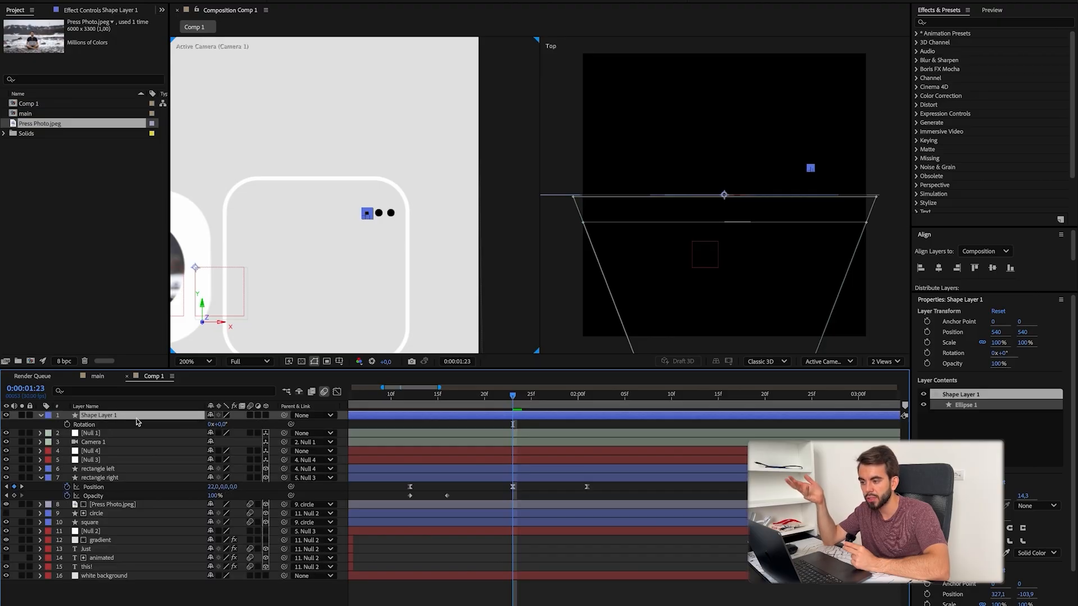
{"action": "left_click", "coordinate": [157, 415]}
{"action": "key", "text": "s"}
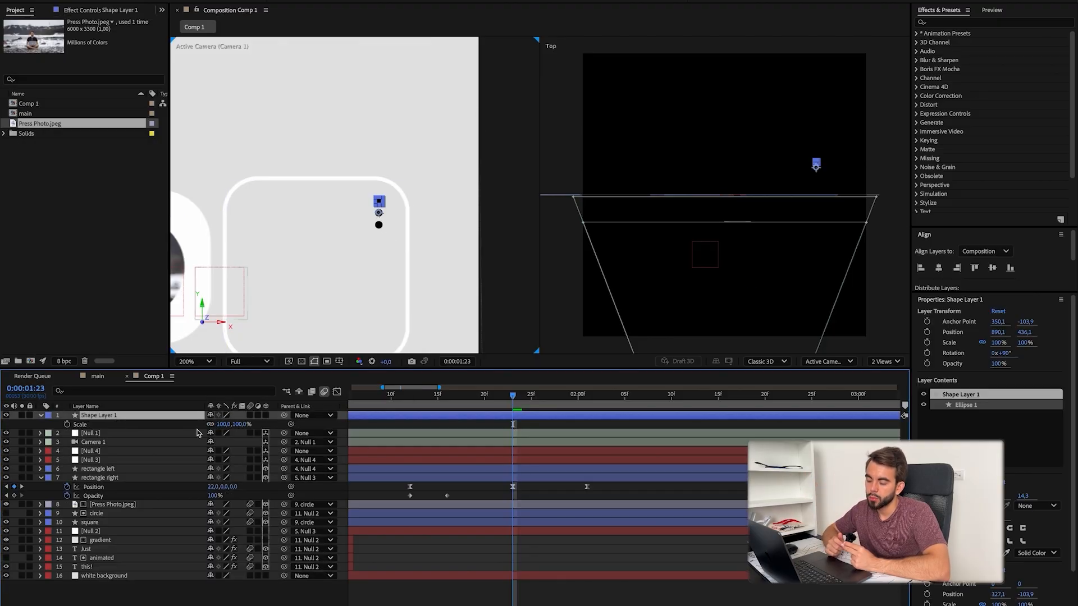
Step: Set the dots' ellipse path size to 12.3 and collapse the layer's properties
{"action": "double_click", "coordinate": [42, 416]}
{"action": "left_click", "coordinate": [50, 425]}
{"action": "left_click", "coordinate": [58, 434]}
{"action": "left_click", "coordinate": [68, 443]}
{"action": "left_click", "coordinate": [97, 452]}
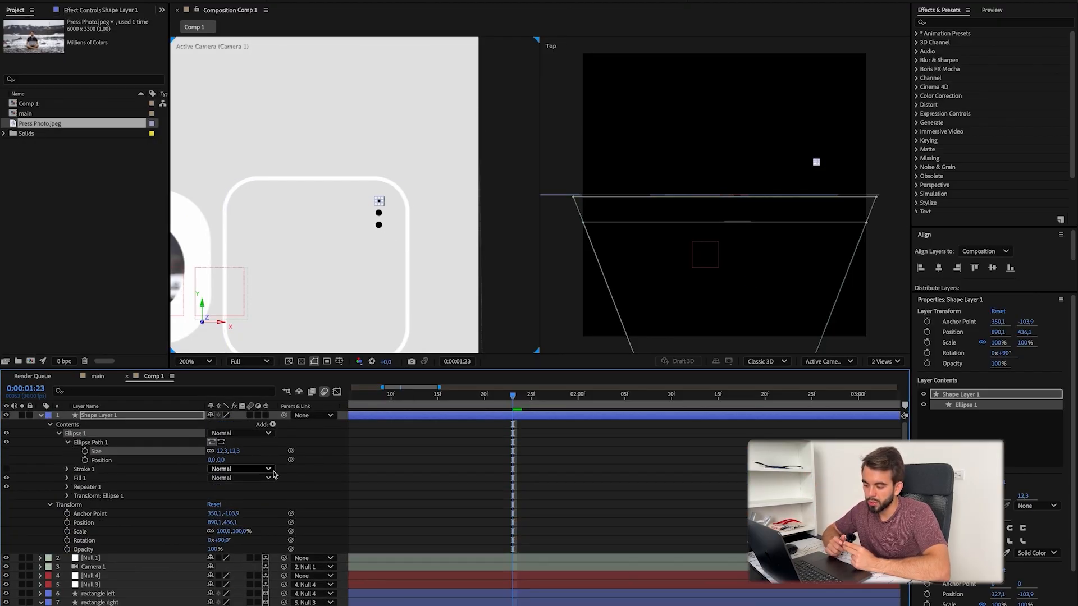
{"action": "left_click", "coordinate": [311, 477]}
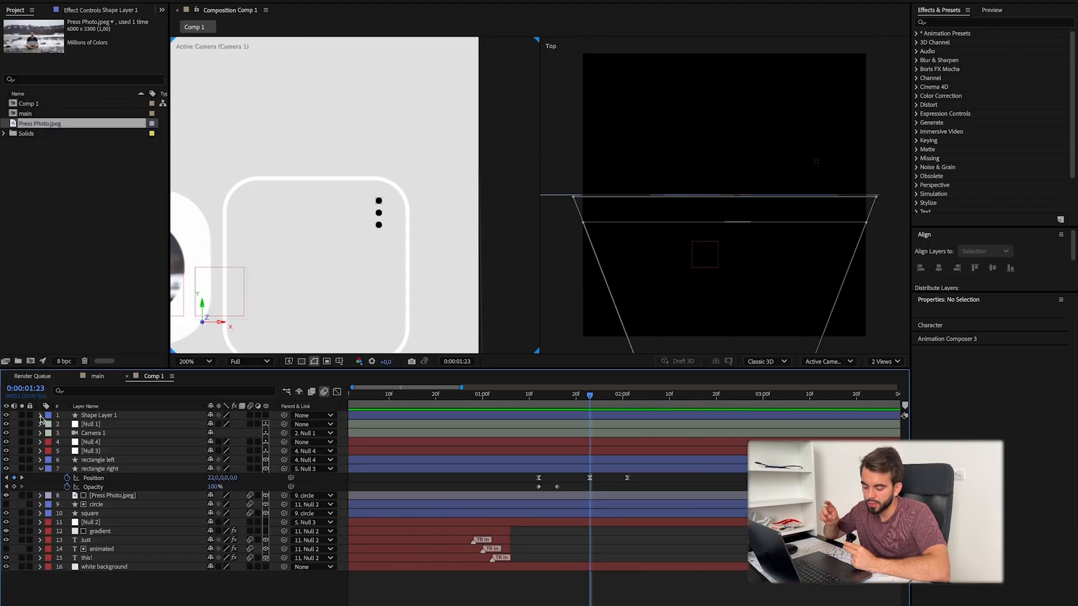
Step: Label the dots and rectangle right orange, and parent the dots and a new Happy Files text to rectangle right
{"action": "left_click", "coordinate": [112, 486]}
{"action": "left_click", "coordinate": [47, 487]}
{"action": "left_click", "coordinate": [78, 541]}
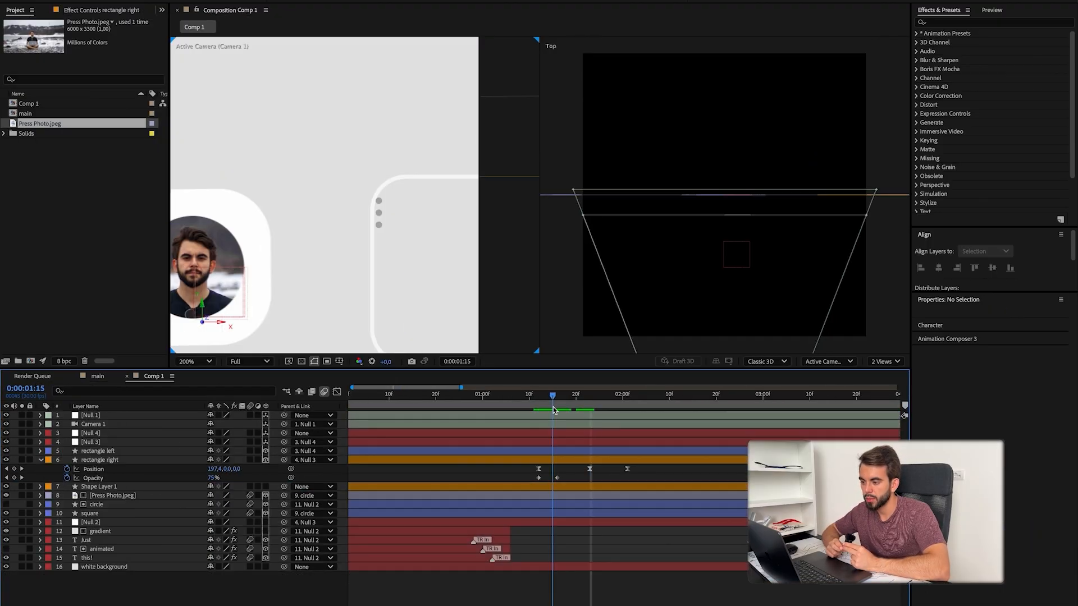
{"action": "left_click_drag", "start_coordinate": [104, 487], "coordinate": [104, 465]}
{"action": "left_click_drag", "start_coordinate": [554, 397], "coordinate": [587, 413]}
{"action": "left_click_drag", "start_coordinate": [284, 460], "coordinate": [107, 468]}
{"action": "mouse_move", "coordinate": [590, 396]}
{"action": "left_mouse_down"}
{"action": "mouse_move", "coordinate": [585, 410]}
{"action": "mouse_move", "coordinate": [608, 428]}
{"action": "mouse_move", "coordinate": [587, 408]}
{"action": "left_mouse_up"}
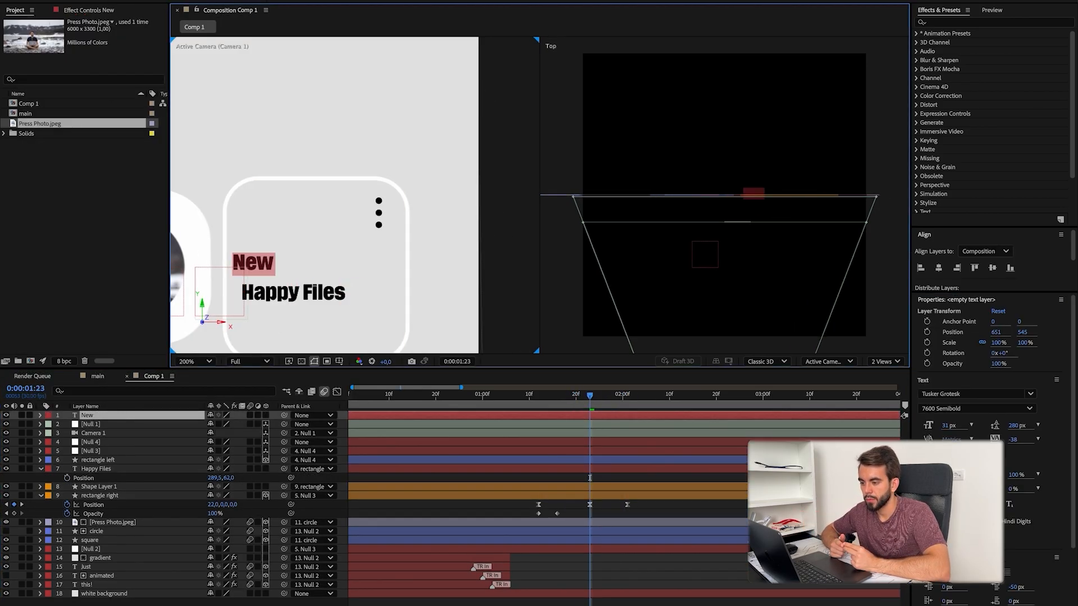
Step: Make the New text grey at 14 px and position it above Happy Files at 648, 581
{"action": "left_click", "coordinate": [947, 353]}
{"action": "left_click", "coordinate": [643, 243]}
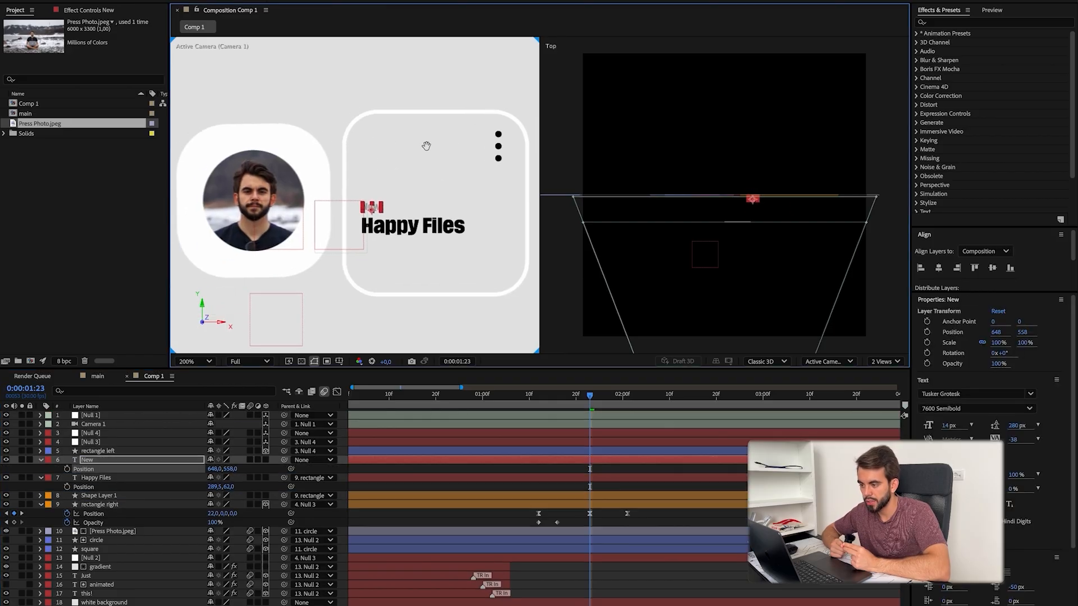
{"action": "left_click", "coordinate": [96, 478]}
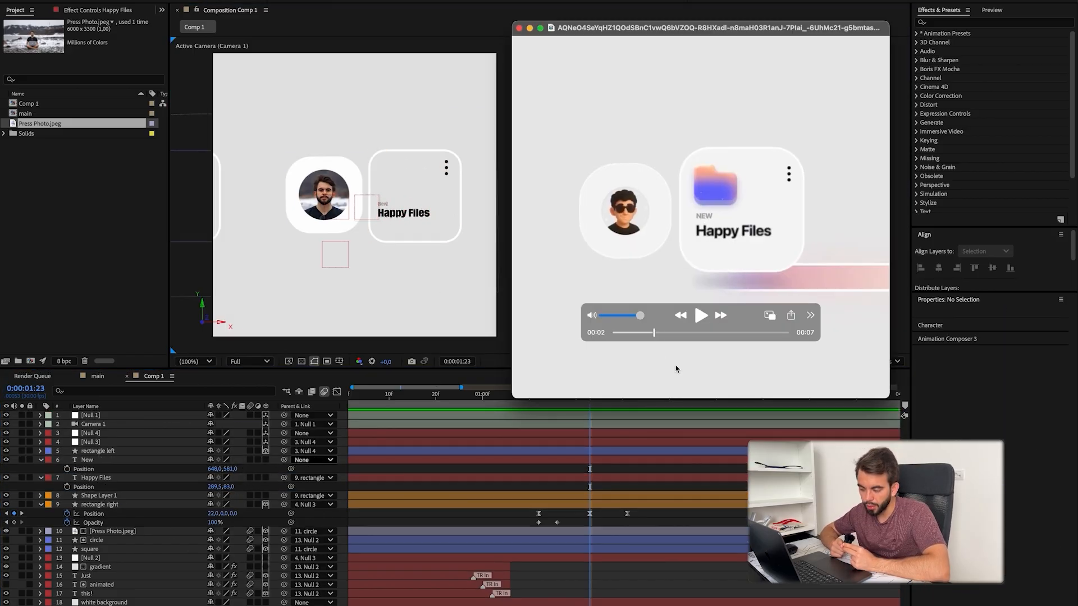
Step: Search Google Images for iphone photo icon and try a stock picture icon in the composition with its white background keyed out
{"action": "left_click", "coordinate": [530, 484]}
{"action": "key", "text": "alt+space"}
{"action": "type", "text": "g iphone photo icon"}
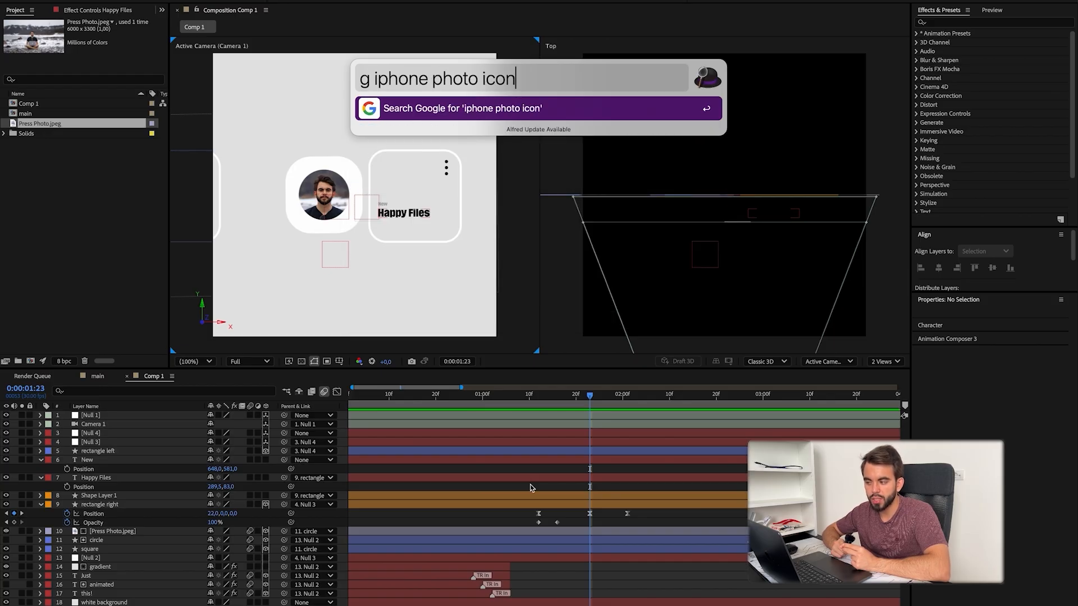
{"action": "key", "text": "Return"}
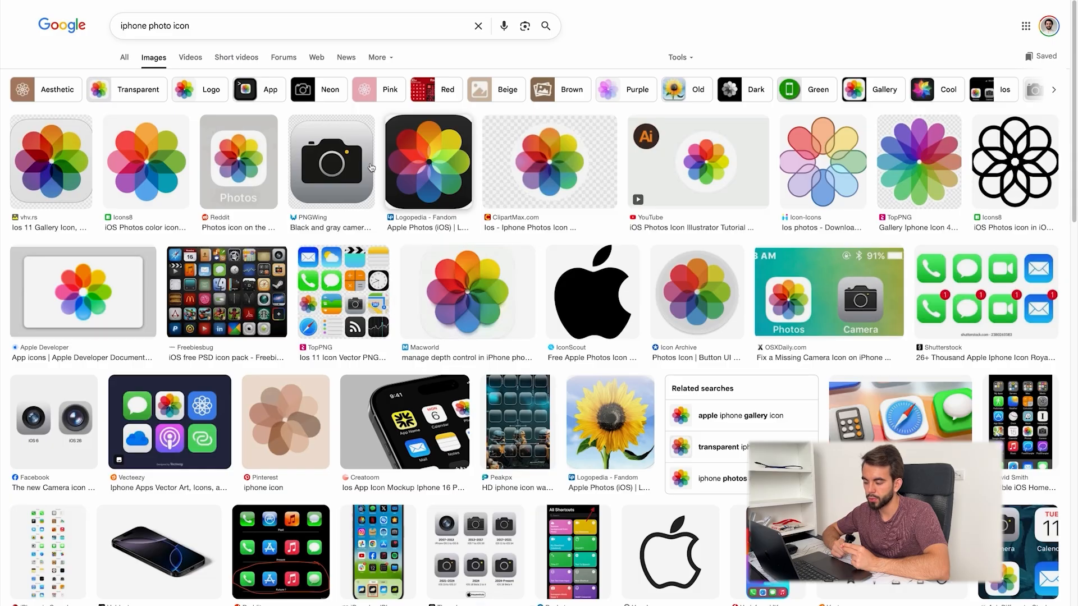
{"action": "key", "text": "Return"}
{"action": "left_click", "coordinate": [69, 163]}
{"action": "left_click", "coordinate": [54, 292]}
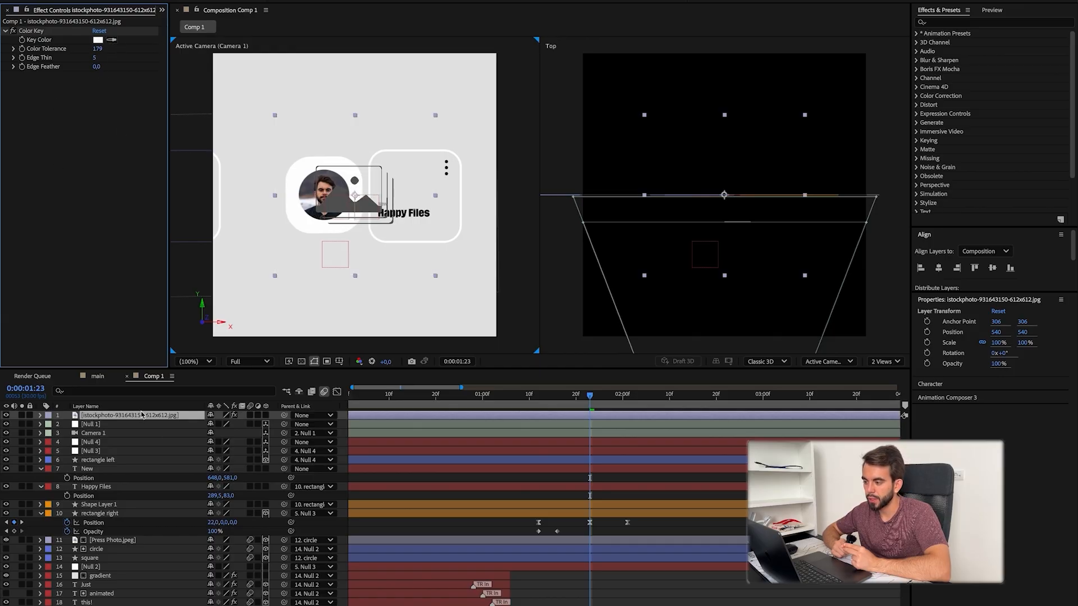
{"action": "key", "text": "Delete"}
Step: Set the preview resolution to half and add the downloaded outlined picture icon to the composition
{"action": "key", "text": "super+Tab"}
{"action": "left_click", "coordinate": [250, 361]}
{"action": "left_click", "coordinate": [257, 408]}
{"action": "left_click", "coordinate": [603, 604]}
{"action": "left_click_drag", "start_coordinate": [568, 508], "coordinate": [356, 197]}
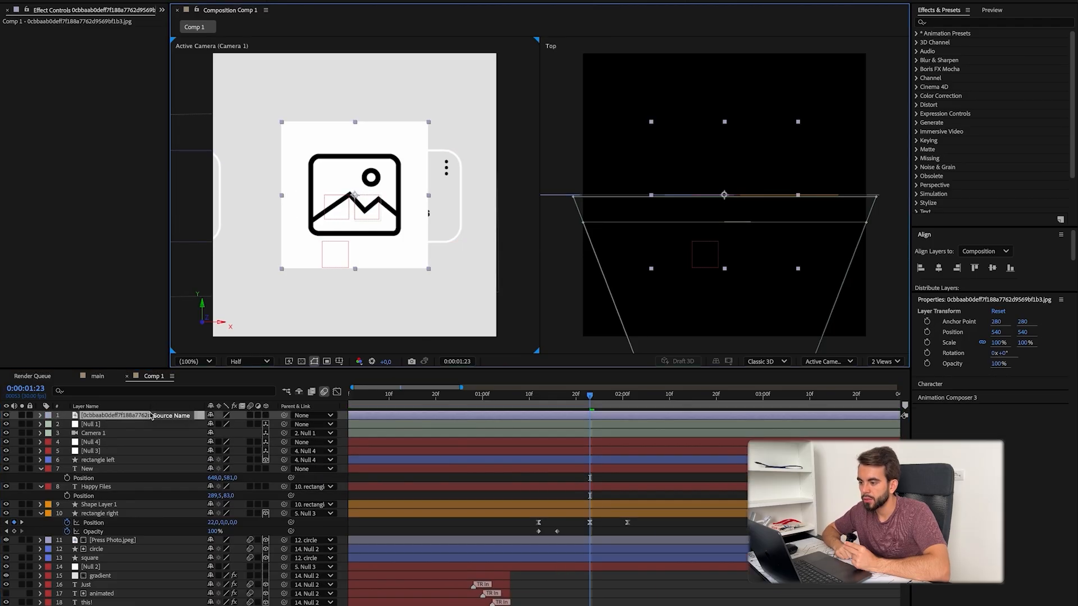
Step: Apply Color Key to the picture icon, keying out white with tolerance 40, edge thin 1 and edge feather 1
{"action": "key", "text": "ctrl+space"}
{"action": "type", "text": "color key"}
{"action": "key", "text": "Return"}
{"action": "left_click", "coordinate": [111, 40]}
{"action": "left_click", "coordinate": [298, 210]}
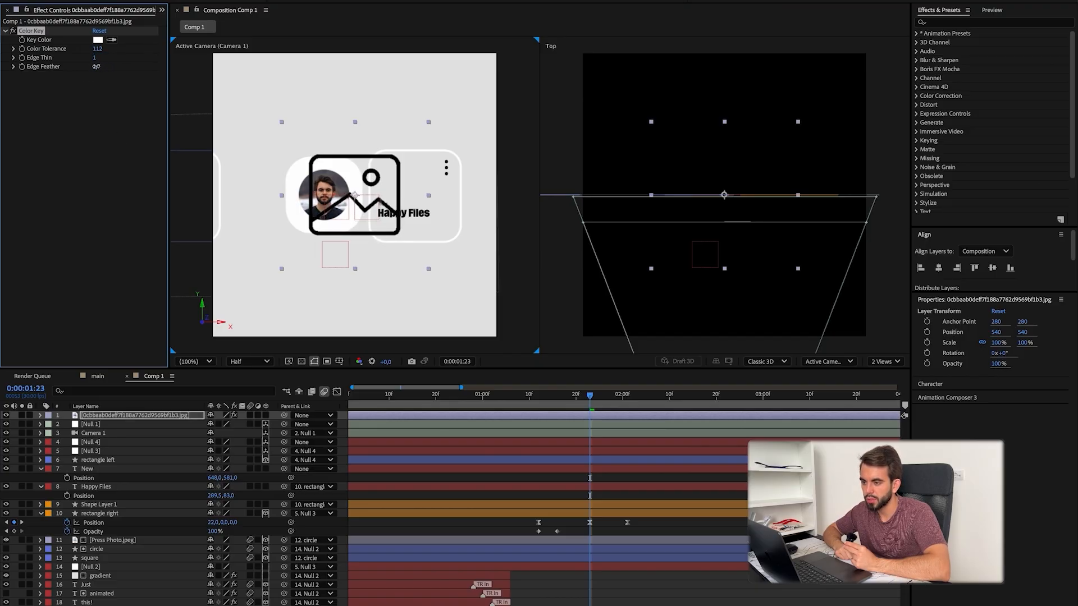
Step: Scale the picture icon to 8% and align it under Happy Files at 648, 668
{"action": "left_click", "coordinate": [140, 416]}
{"action": "key", "text": "p"}
{"action": "key", "text": "shift+s"}
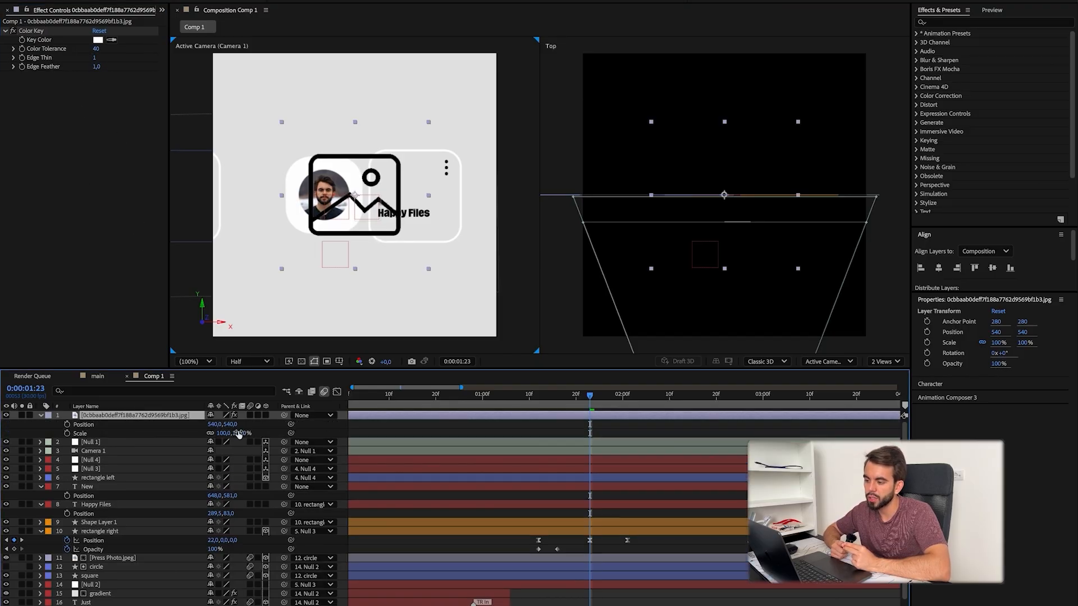
{"action": "left_click_drag", "start_coordinate": [234, 433], "coordinate": [183, 433]}
{"action": "scroll", "coordinate": [361, 265], "scroll_direction": "up", "scroll_amount": 1}
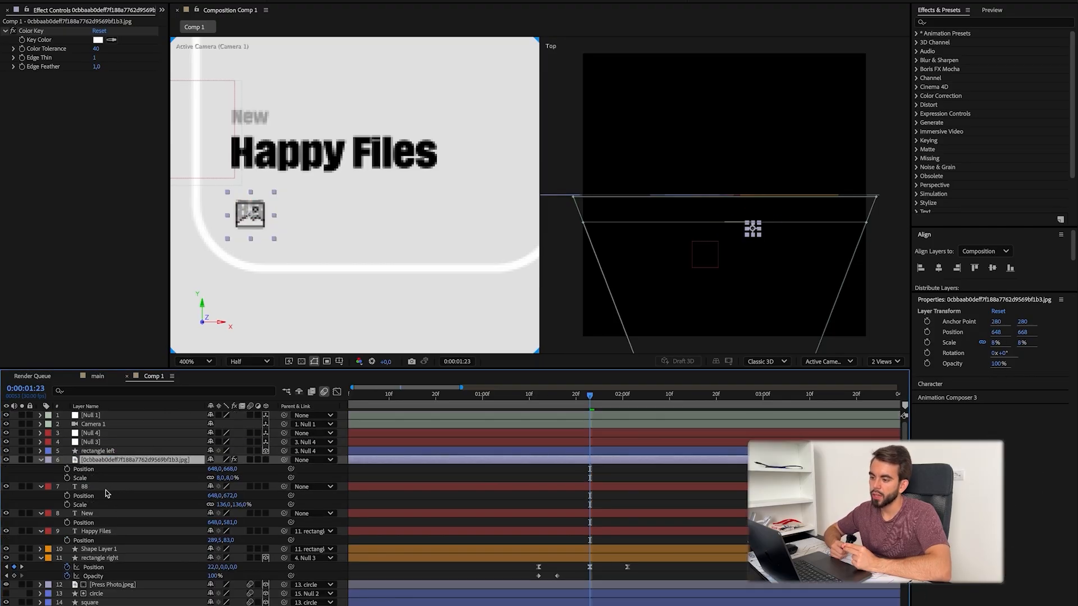
{"action": "left_click", "coordinate": [230, 496]}
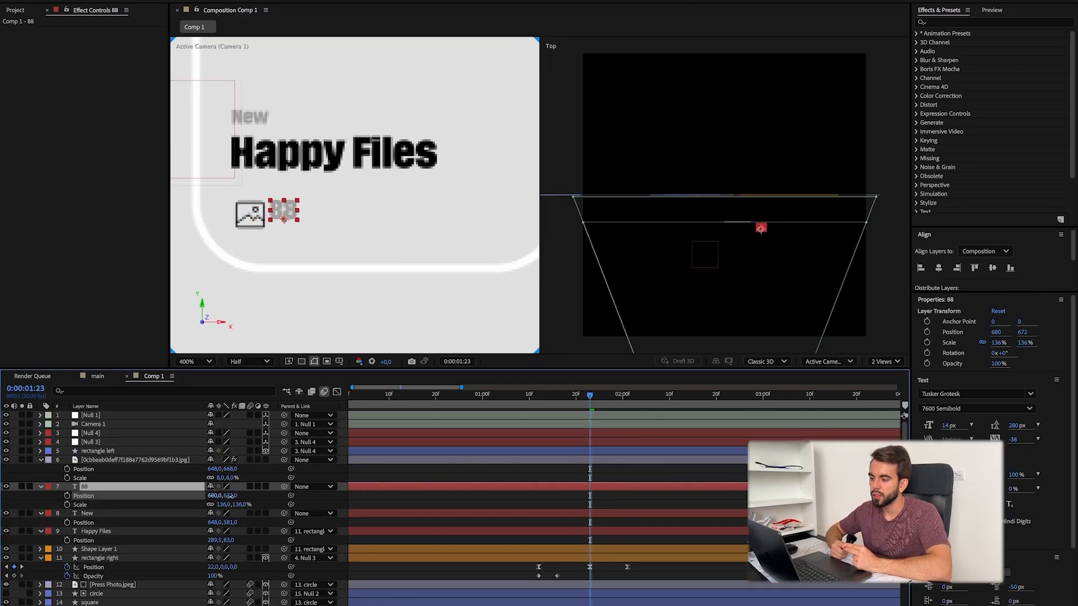
Step: Set the 88 text in Montserrat Medium at 22 px and 168% scale, and place it beside the picture icon
{"action": "left_click_drag", "start_coordinate": [254, 502], "coordinate": [217, 503]}
{"action": "double_click", "coordinate": [85, 487]}
{"action": "left_click_drag", "start_coordinate": [947, 425], "coordinate": [952, 426]}
{"action": "left_click_drag", "start_coordinate": [215, 497], "coordinate": [222, 497]}
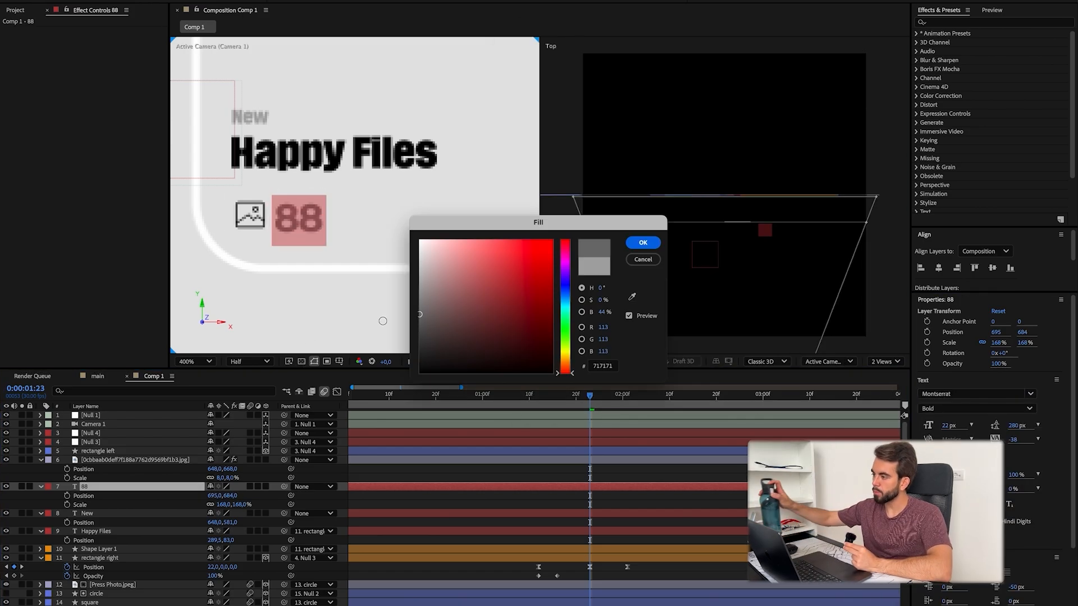
{"action": "key", "text": "Return"}
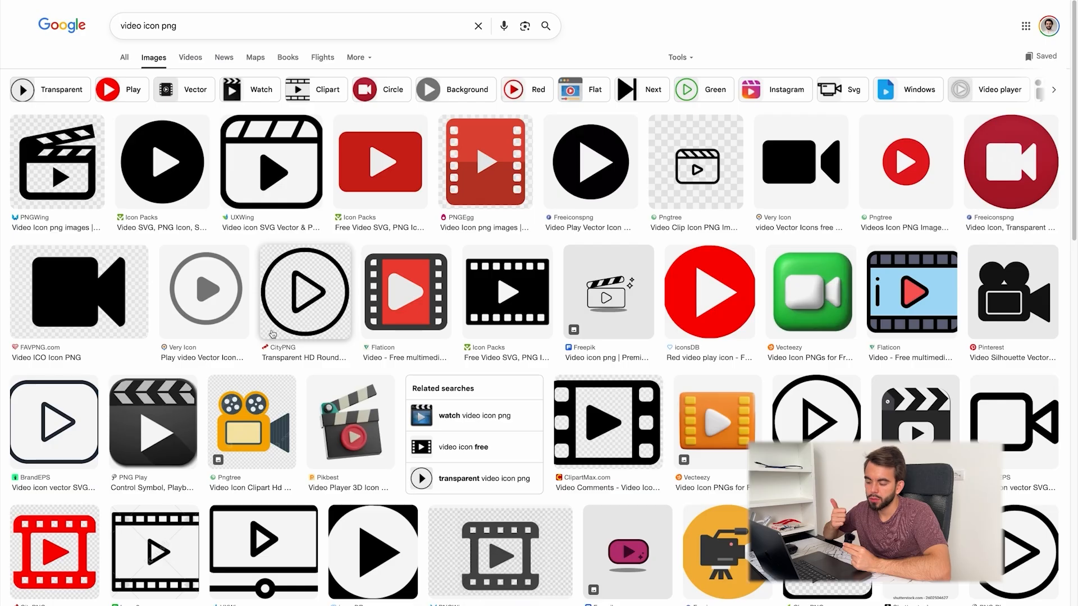
Step: Add an outlined video camera icon from a web image search at 7% scale beside 88, with a duplicated count reading 24
{"action": "left_click", "coordinate": [595, 538]}
{"action": "scroll", "coordinate": [657, 333], "scroll_direction": "down", "scroll_amount": 4}
{"action": "left_click", "coordinate": [657, 333]}
{"action": "right_click", "coordinate": [749, 295]}
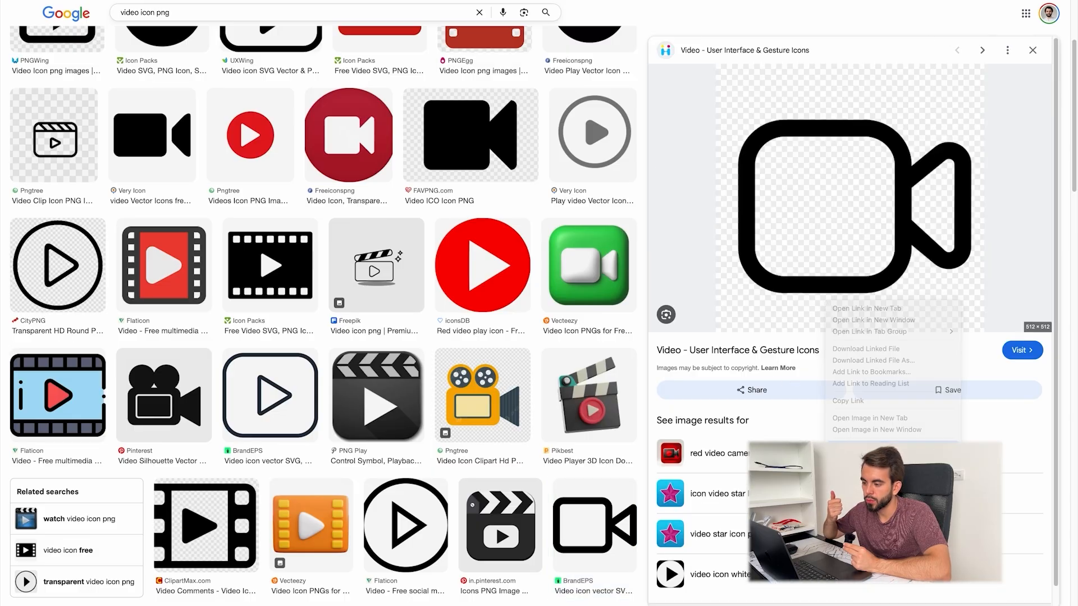
{"action": "key", "text": "super+Tab"}
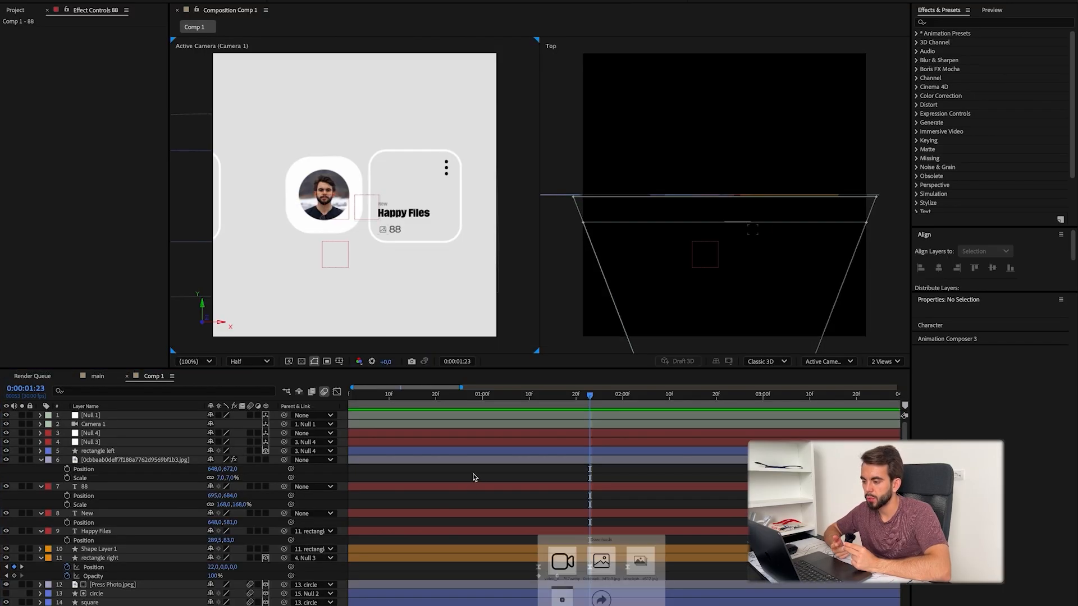
{"action": "left_click_drag", "start_coordinate": [472, 477], "coordinate": [473, 483]}
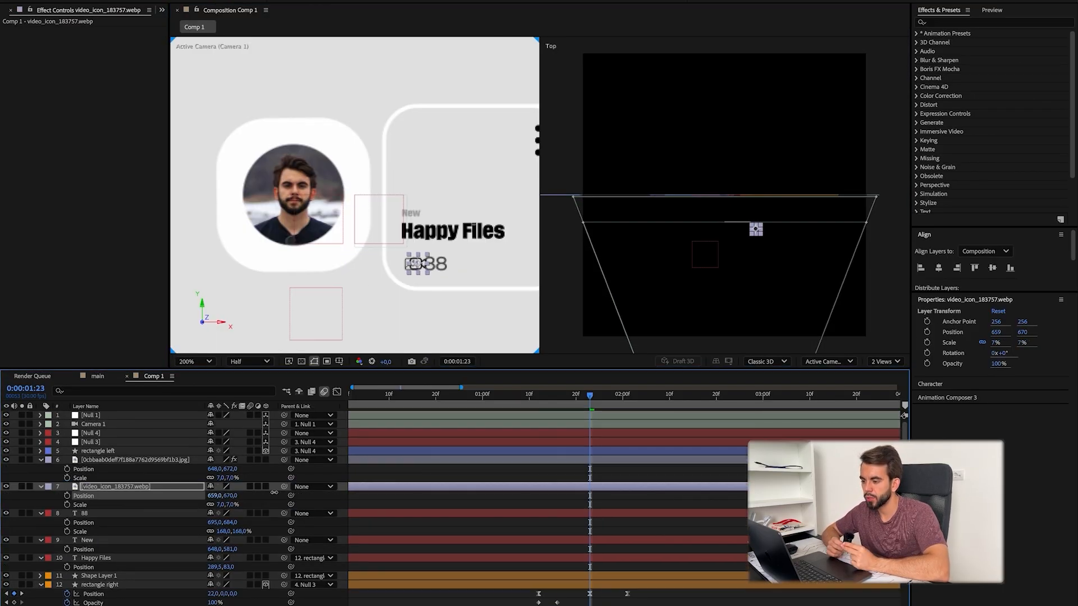
{"action": "left_click", "coordinate": [207, 515]}
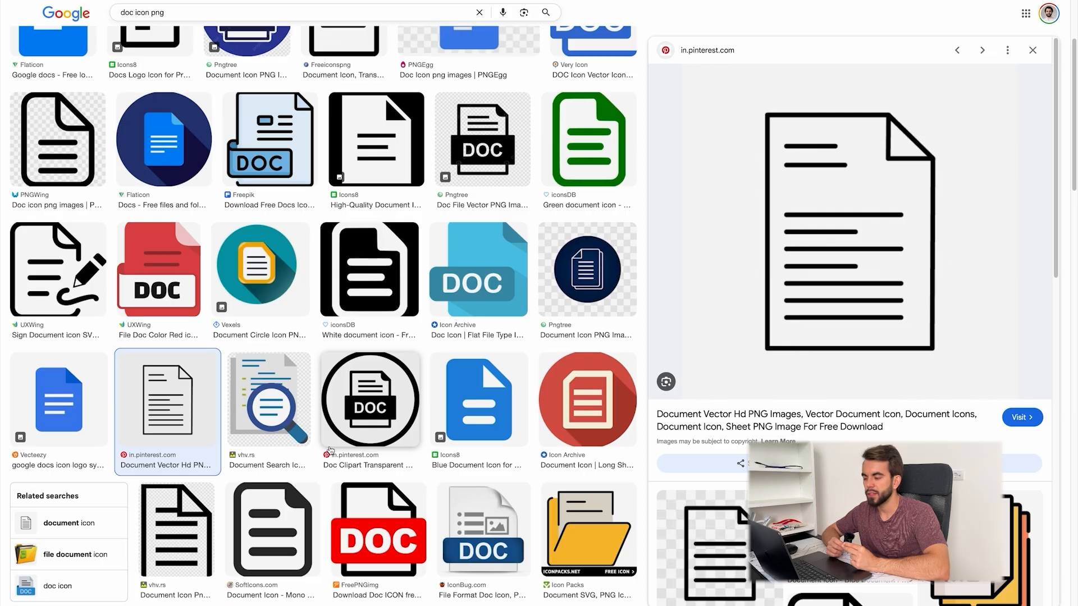
{"action": "left_click", "coordinate": [272, 530]}
Step: Save a document icon from the web and add it at 10% scale after 24, with the count 9 beside it
{"action": "right_click", "coordinate": [838, 153]}
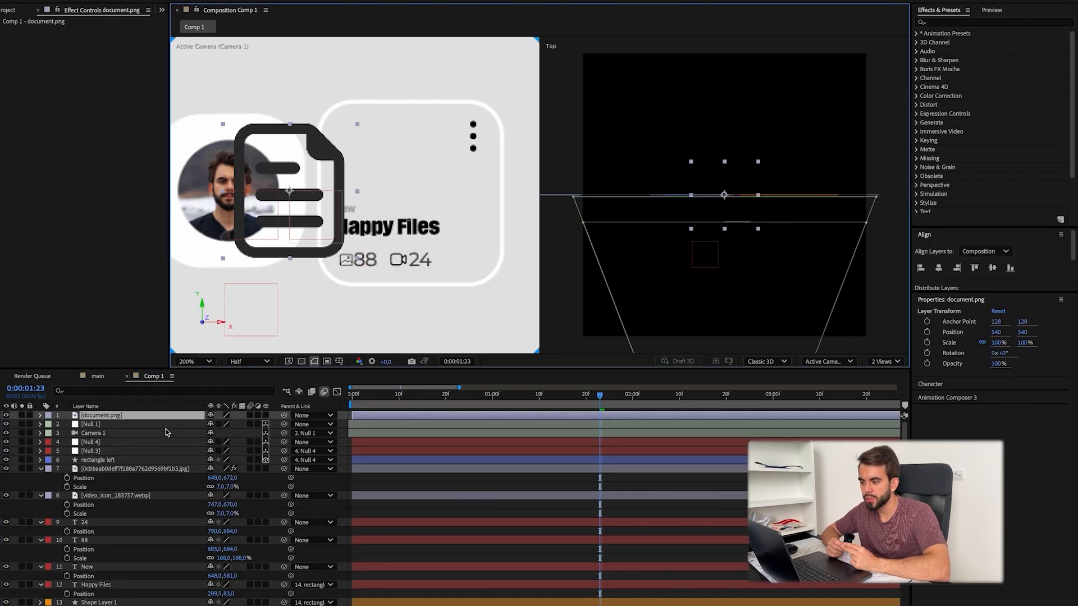
{"action": "key", "text": "p"}
{"action": "key", "text": "shift+s"}
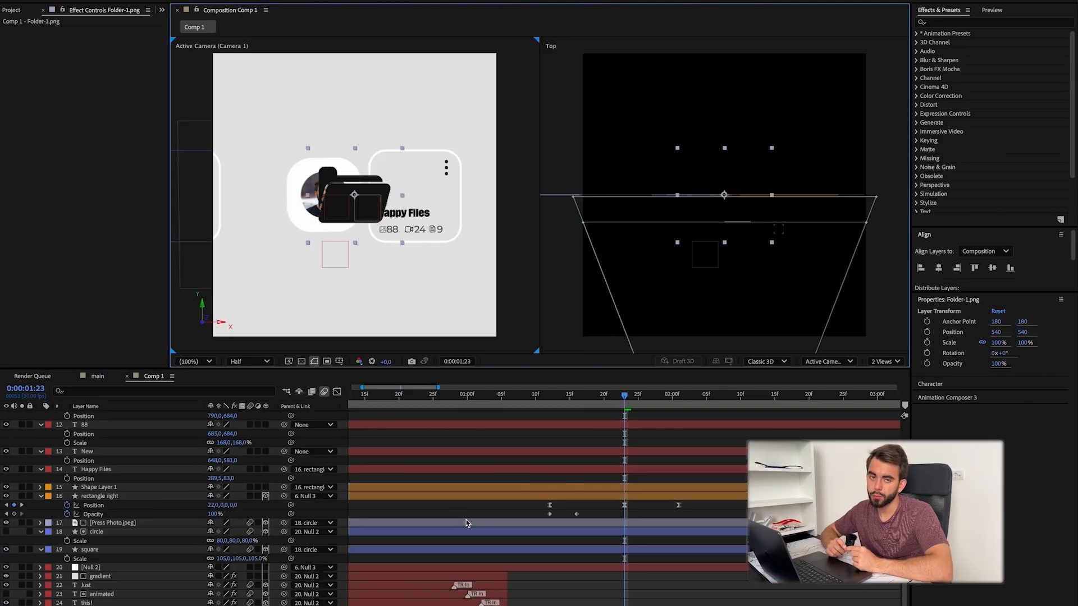
Step: Duplicate the gradient layer and stack the copy directly above the Folder-1.png icon layer
{"action": "left_click", "coordinate": [100, 577]}
{"action": "key", "text": "super+d"}
{"action": "left_click_drag", "start_coordinate": [101, 576], "coordinate": [126, 547]}
{"action": "left_click_drag", "start_coordinate": [101, 416], "coordinate": [115, 540]}
Step: Clear the duplicated gradient's parent, and use the Folder-1.png icon as its track matte
{"action": "left_click", "coordinate": [113, 549]}
{"action": "left_click", "coordinate": [308, 550]}
{"action": "left_click", "coordinate": [309, 307]}
{"action": "key", "text": "F4"}
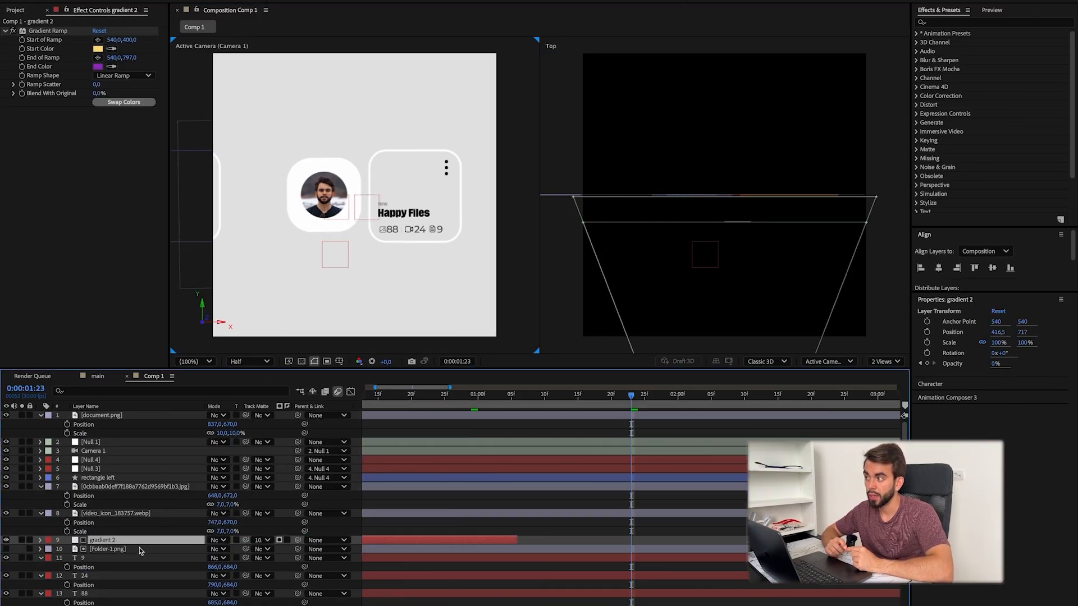
{"action": "key", "text": "super+z"}
{"action": "scroll", "coordinate": [141, 550], "scroll_direction": "down", "scroll_amount": 3}
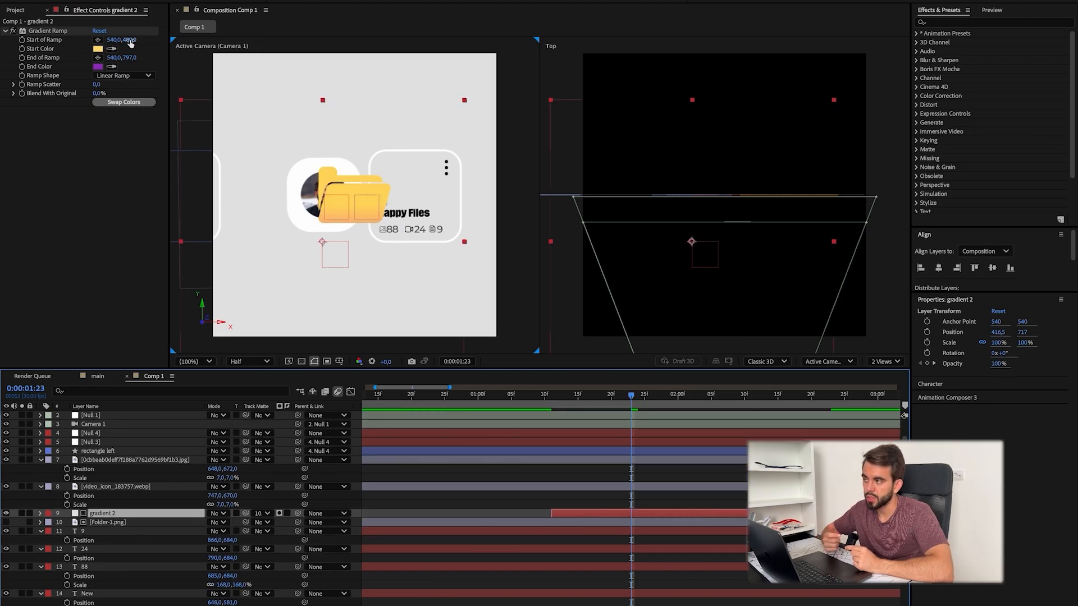
Step: Set the duplicated gradient's ramp start to 540, 259 and end to 540, 536, and shift its layer slightly later in time
{"action": "left_click_drag", "start_coordinate": [129, 42], "coordinate": [114, 63]}
{"action": "left_click_drag", "start_coordinate": [676, 515], "coordinate": [695, 516]}
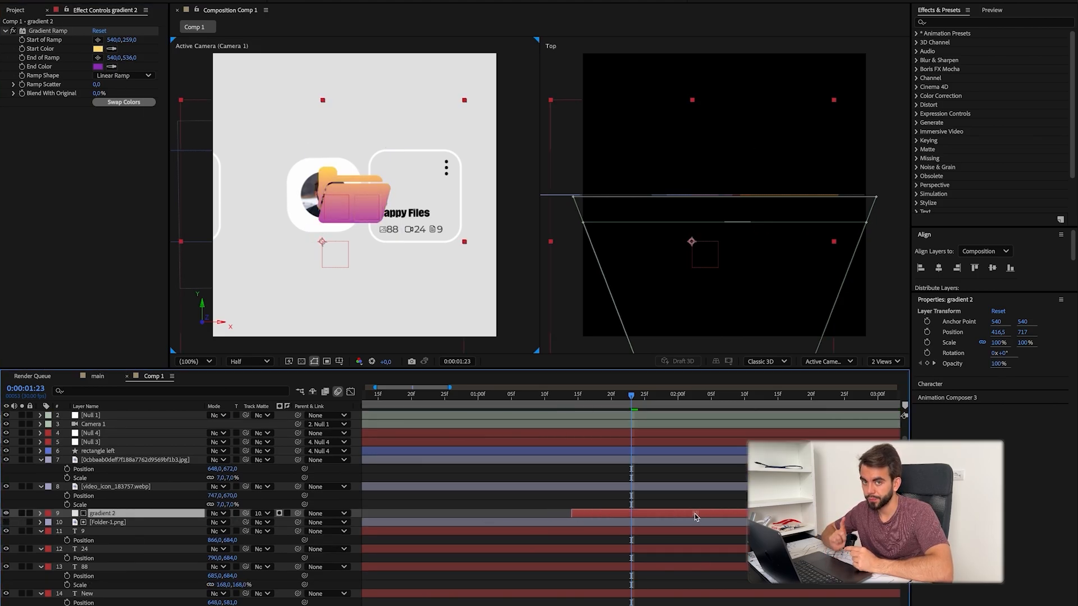
Step: Parent the Folder-1.png icon to gradient 2, scale the gradient to 53%, and place it at 646.5, 567 above Happy Files
{"action": "left_click", "coordinate": [125, 522]}
{"action": "left_click", "coordinate": [296, 515]}
{"action": "left_click_drag", "start_coordinate": [297, 522], "coordinate": [129, 514]}
{"action": "left_click", "coordinate": [129, 514]}
{"action": "key", "text": "p"}
{"action": "key", "text": "shift+s"}
{"action": "left_click_drag", "start_coordinate": [226, 532], "coordinate": [216, 534]}
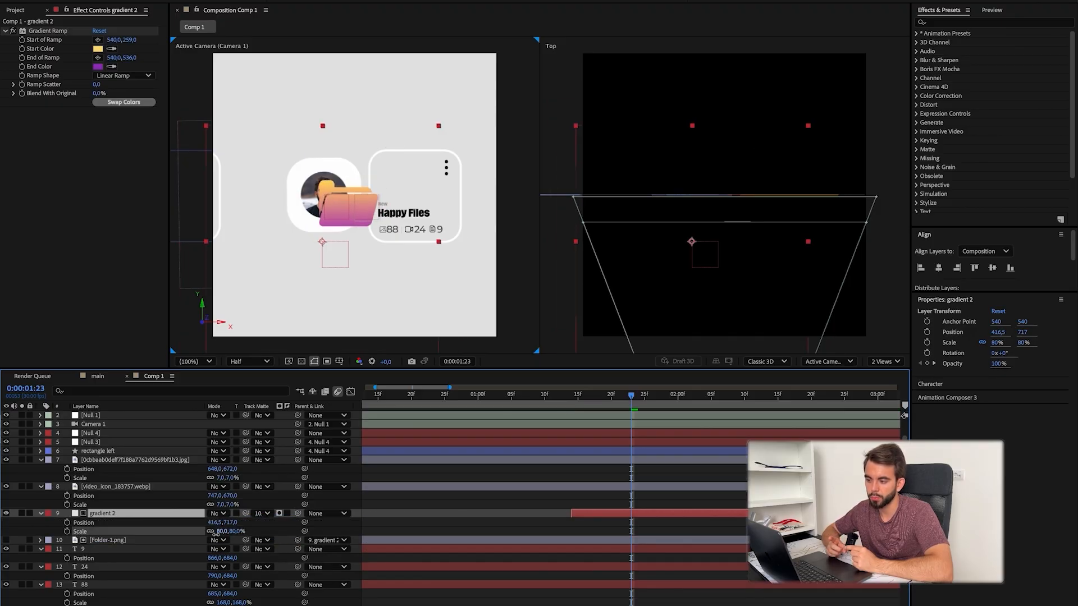
{"action": "key", "text": "super+Tab"}
{"action": "key", "text": "super+Tab"}
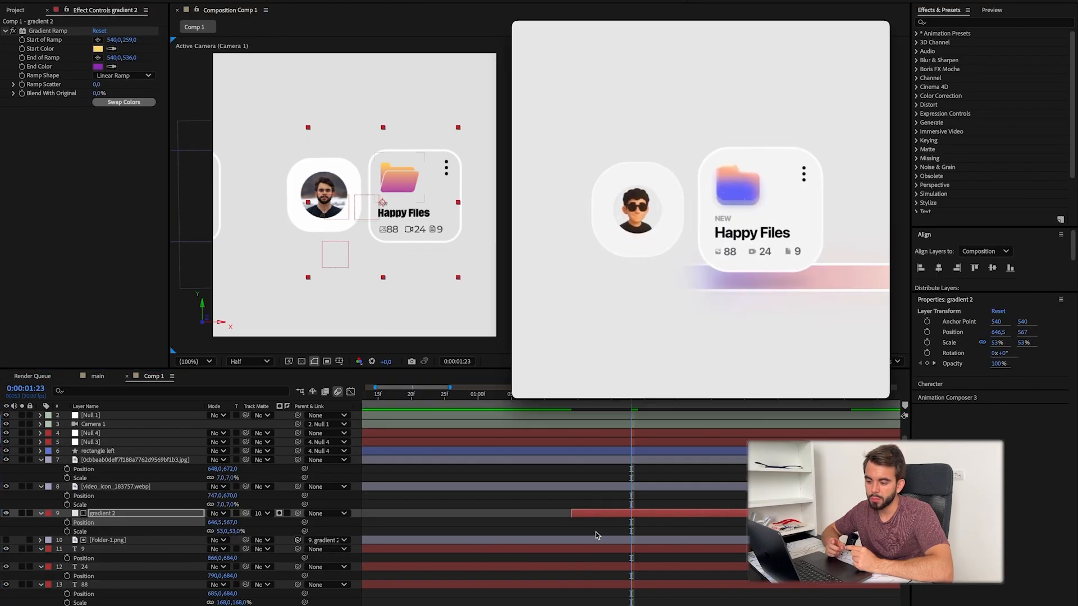
{"action": "left_click", "coordinate": [594, 520]}
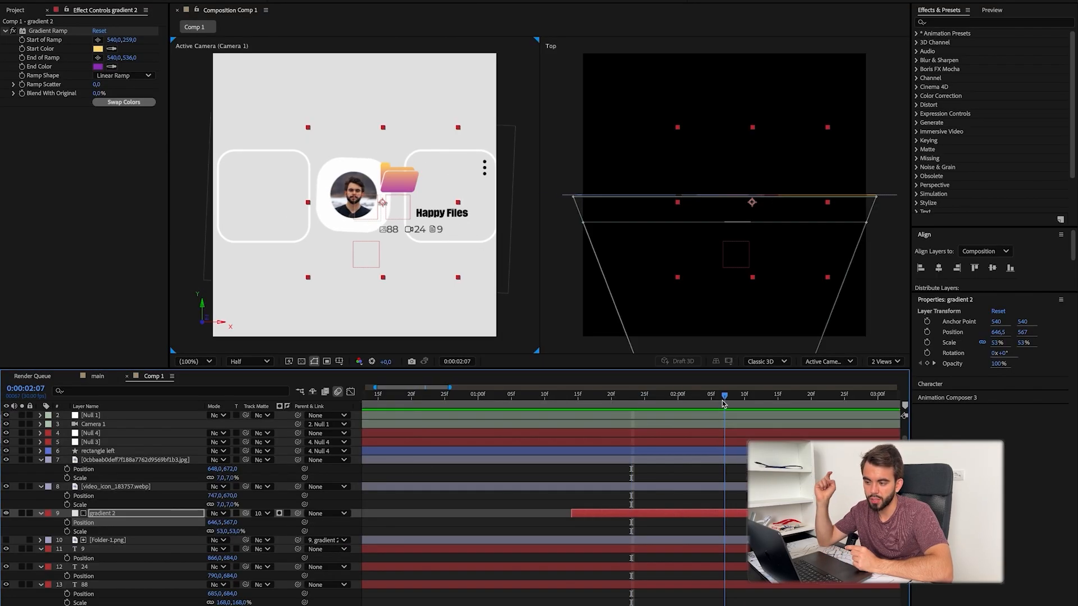
Step: Parent the gradient folder, count texts, New label, and video and document icons to the rectangle right layer
{"action": "scroll", "coordinate": [506, 533], "scroll_direction": "down", "scroll_amount": 3}
{"action": "left_click_drag", "start_coordinate": [298, 487], "coordinate": [108, 410]}
{"action": "left_click", "coordinate": [125, 515]}
{"action": "mouse_move", "coordinate": [632, 400]}
{"action": "left_mouse_down"}
{"action": "mouse_move", "coordinate": [609, 406]}
{"action": "mouse_move", "coordinate": [630, 408]}
{"action": "left_mouse_up"}
{"action": "scroll", "coordinate": [132, 523], "scroll_direction": "down", "scroll_amount": 1}
{"action": "scroll", "coordinate": [132, 523], "scroll_direction": "up", "scroll_amount": 1}
{"action": "left_click", "coordinate": [448, 181]}
{"action": "left_click", "coordinate": [129, 559]}
{"action": "scroll", "coordinate": [130, 545], "scroll_direction": "down", "scroll_amount": 1}
{"action": "left_click", "coordinate": [150, 568]}
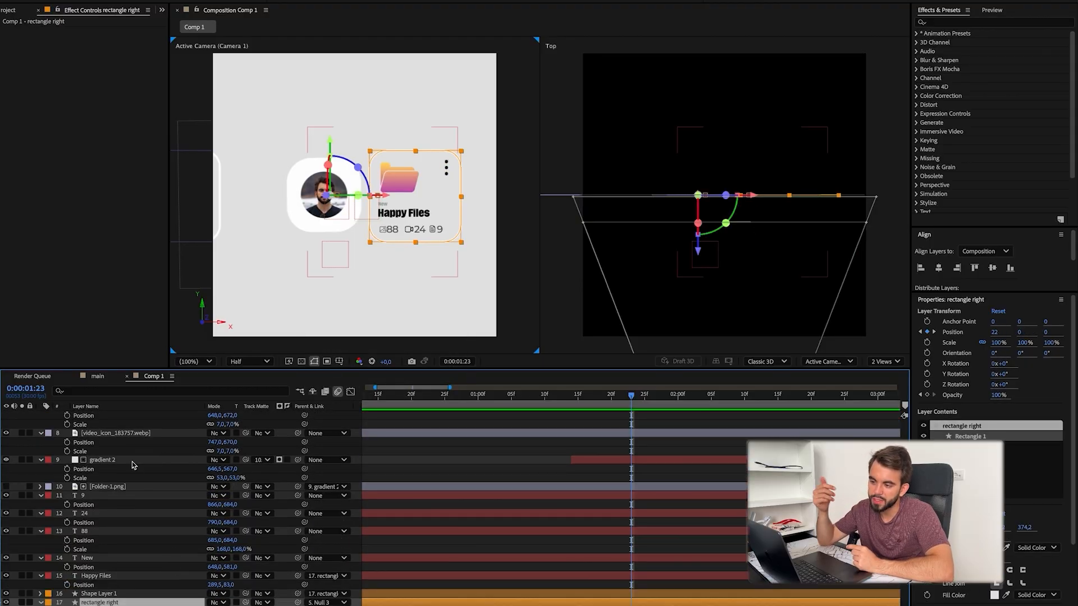
{"action": "left_click", "coordinate": [130, 460]}
{"action": "left_click", "coordinate": [129, 574], "text": "shift"}
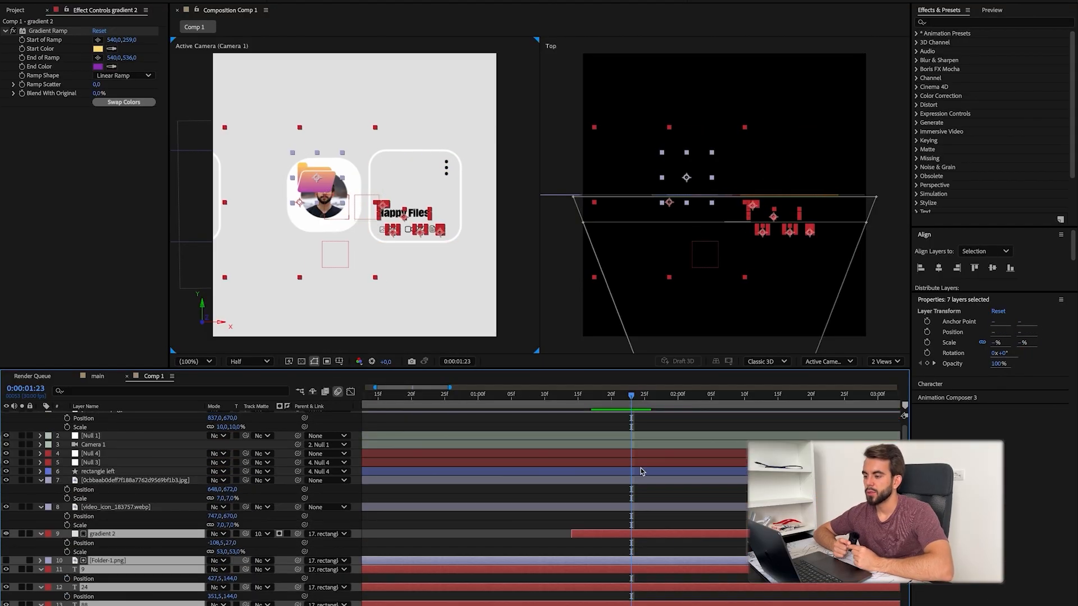
{"action": "left_click", "coordinate": [258, 551]}
{"action": "scroll", "coordinate": [438, 529], "scroll_direction": "down", "scroll_amount": 2}
{"action": "left_click", "coordinate": [437, 530]}
{"action": "left_click_drag", "start_coordinate": [220, 489], "coordinate": [493, 494]}
{"action": "key", "text": "ctrl+z"}
{"action": "left_click", "coordinate": [159, 507]}
{"action": "left_click_drag", "start_coordinate": [298, 433], "coordinate": [134, 497]}
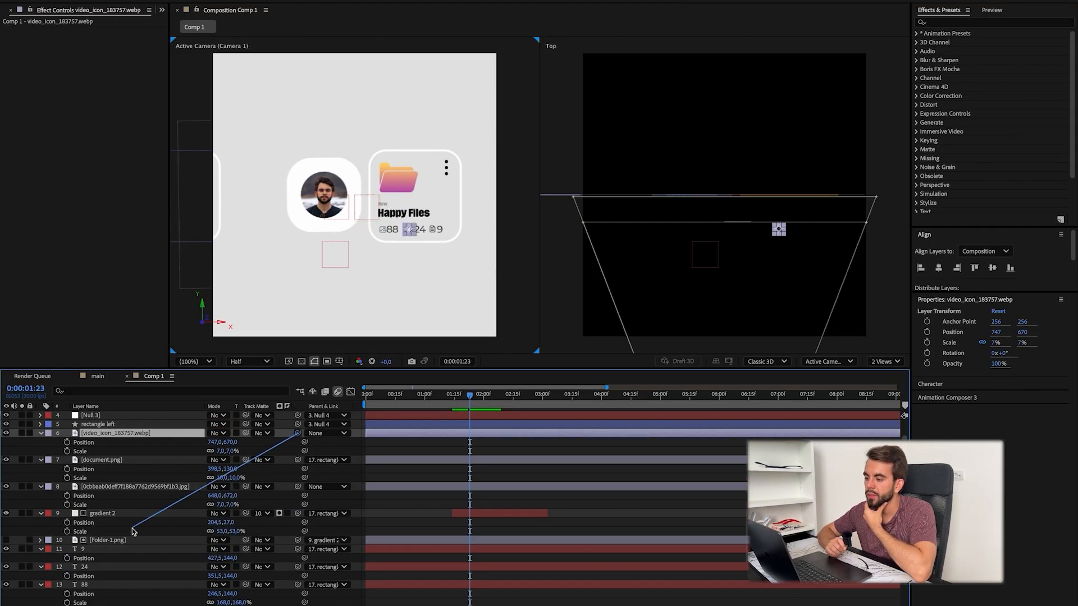
Step: Parent the remaining jpg image icon to rectangle right and preview the animation
{"action": "scroll", "coordinate": [134, 497], "scroll_direction": "up", "scroll_amount": 3}
{"action": "key", "text": "space"}
{"action": "key", "text": "space"}
{"action": "scroll", "coordinate": [156, 511], "scroll_direction": "up", "scroll_amount": 3}
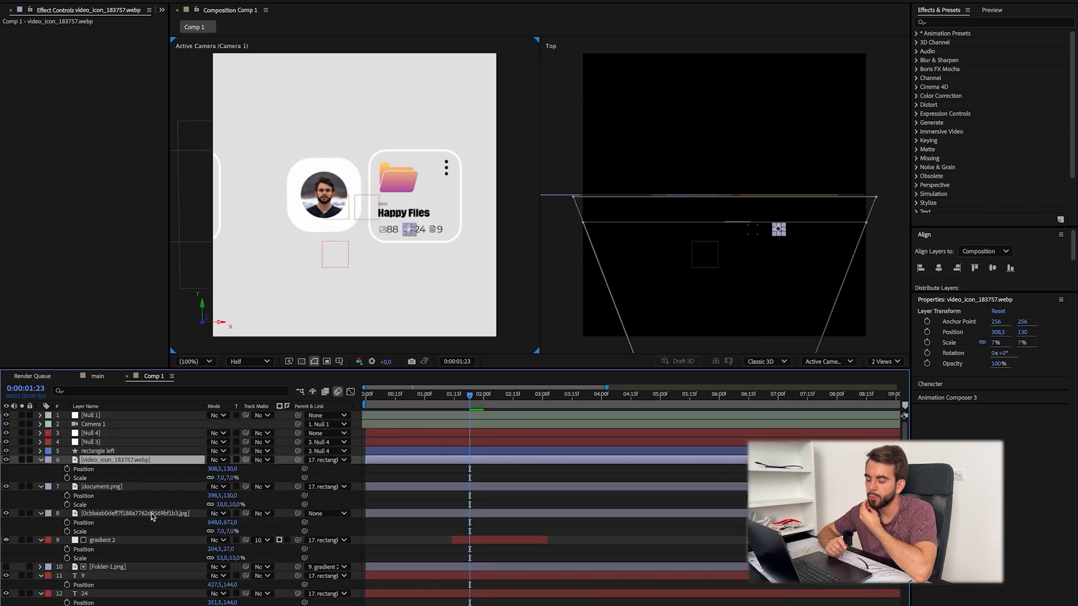
{"action": "left_click", "coordinate": [157, 512]}
{"action": "scroll", "coordinate": [156, 511], "scroll_direction": "down", "scroll_amount": 3}
{"action": "key", "text": "space"}
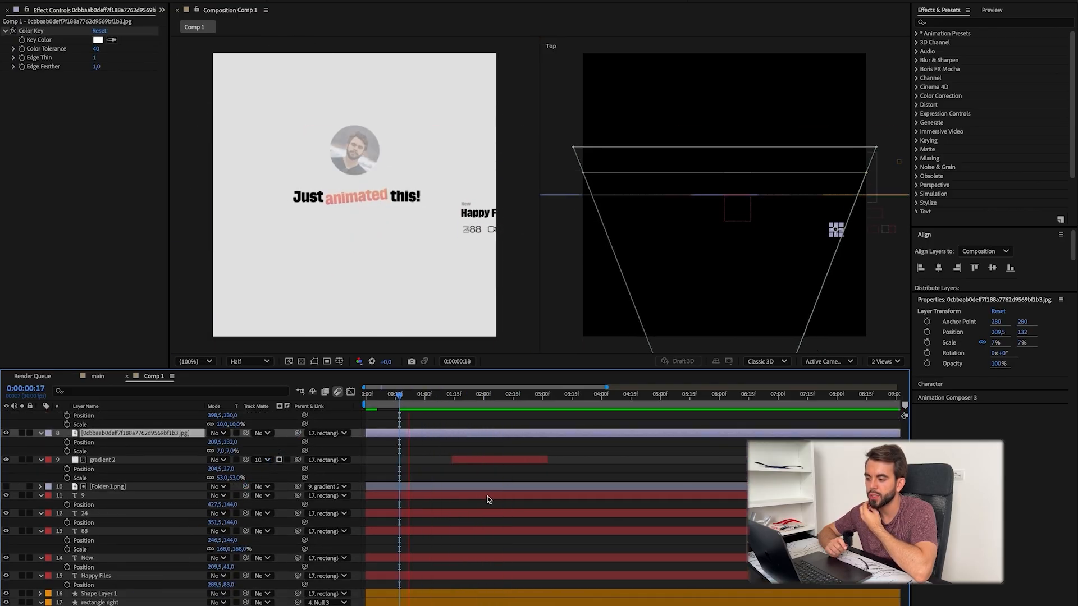
Step: Extend the gradient 2 layer past 0:00:03:04 and collapse the open properties of all layers
{"action": "left_click", "coordinate": [138, 602]}
{"action": "left_click_drag", "start_coordinate": [531, 396], "coordinate": [547, 418]}
{"action": "scroll", "coordinate": [126, 579], "scroll_direction": "down", "scroll_amount": 4}
{"action": "scroll", "coordinate": [503, 566], "scroll_direction": "up", "scroll_amount": 2}
{"action": "scroll", "coordinate": [535, 417], "scroll_direction": "up", "scroll_amount": 4}
{"action": "left_click", "coordinate": [533, 514]}
{"action": "key", "text": "t"}
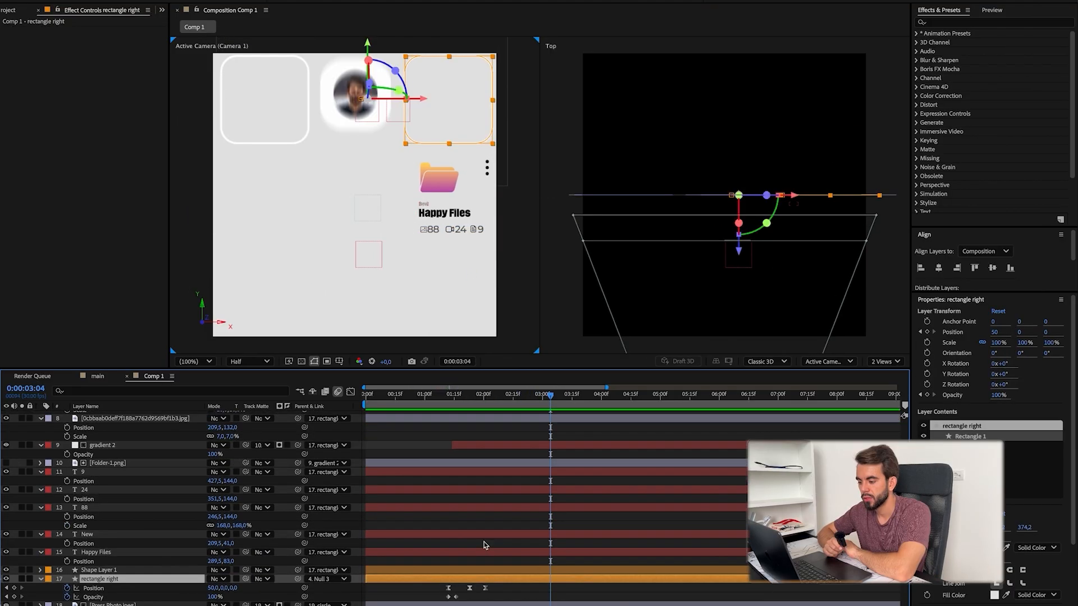
{"action": "scroll", "coordinate": [480, 514], "scroll_direction": "up", "scroll_amount": 4}
{"action": "key", "text": "ctrl+a"}
{"action": "key", "text": "a"}
{"action": "key", "text": "a"}
{"action": "scroll", "coordinate": [473, 510], "scroll_direction": "down", "scroll_amount": 3}
{"action": "left_click", "coordinate": [495, 597]}
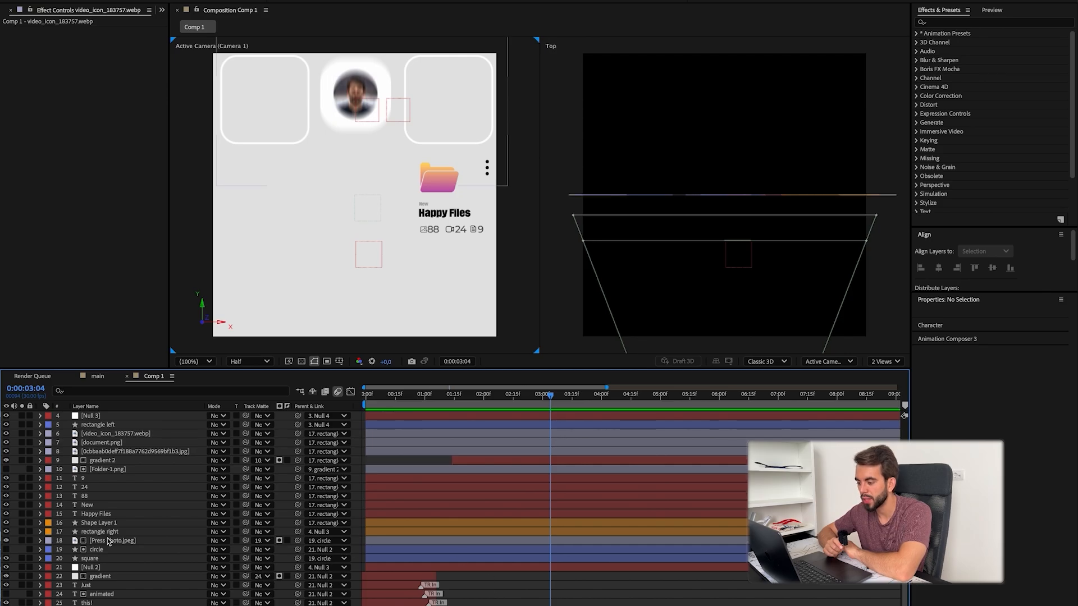
Step: Give all Happy Files card layers, from the video icon through rectangle right, an orange label color
{"action": "left_click", "coordinate": [130, 434]}
{"action": "left_click", "coordinate": [162, 515], "text": "shift"}
{"action": "left_click", "coordinate": [49, 469]}
{"action": "left_click", "coordinate": [79, 542]}
{"action": "left_click", "coordinate": [480, 588]}
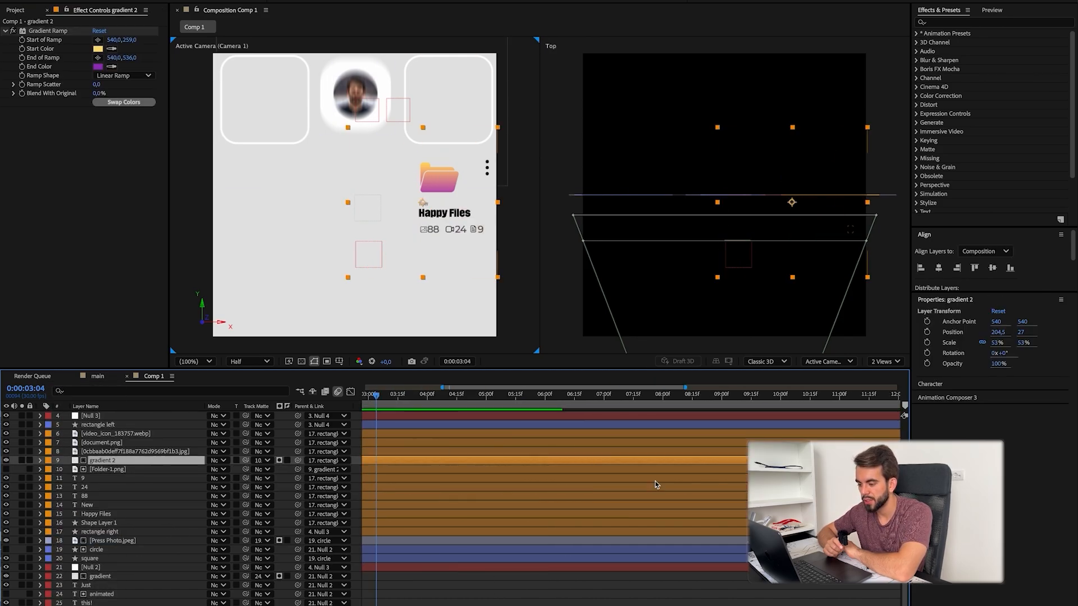
Step: Make all Happy Files card contents, from the video icon to Shape Layer 1, 3D layers and scrub through the camera move
{"action": "scroll", "coordinate": [656, 486], "scroll_direction": "left", "scroll_amount": 3}
{"action": "scroll", "coordinate": [527, 503], "scroll_direction": "up", "scroll_amount": 3}
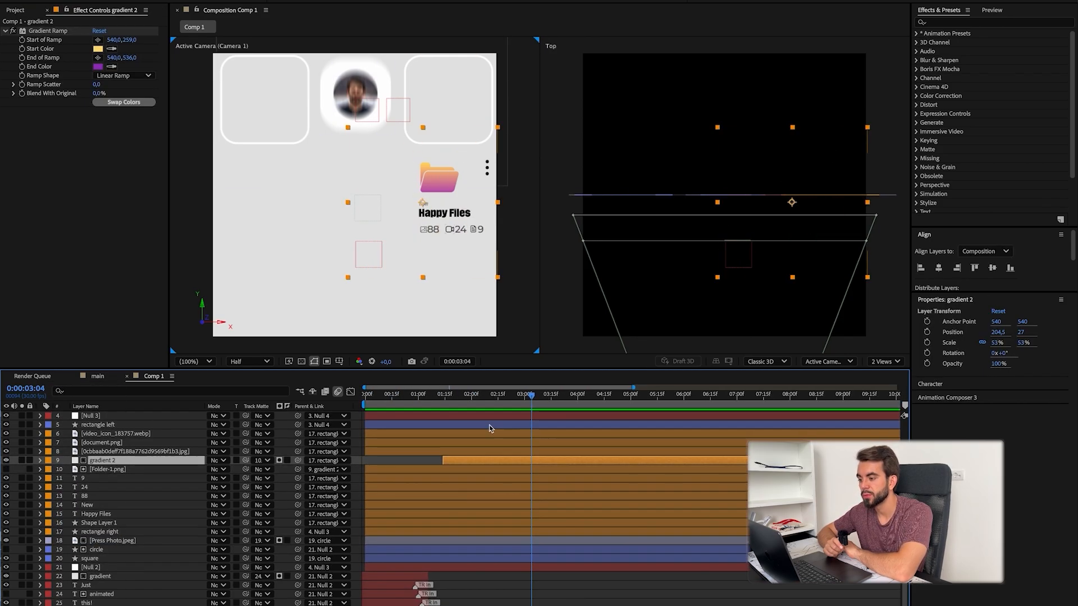
{"action": "left_click_drag", "start_coordinate": [456, 396], "coordinate": [519, 415]}
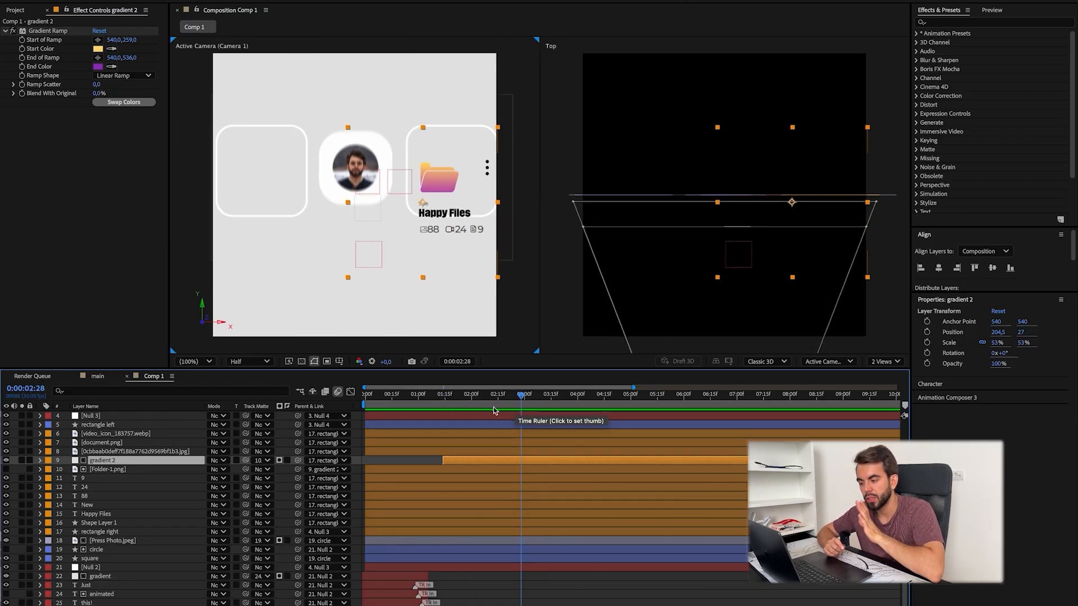
{"action": "left_click", "coordinate": [171, 517]}
{"action": "key", "text": "p"}
{"action": "left_click", "coordinate": [130, 541]}
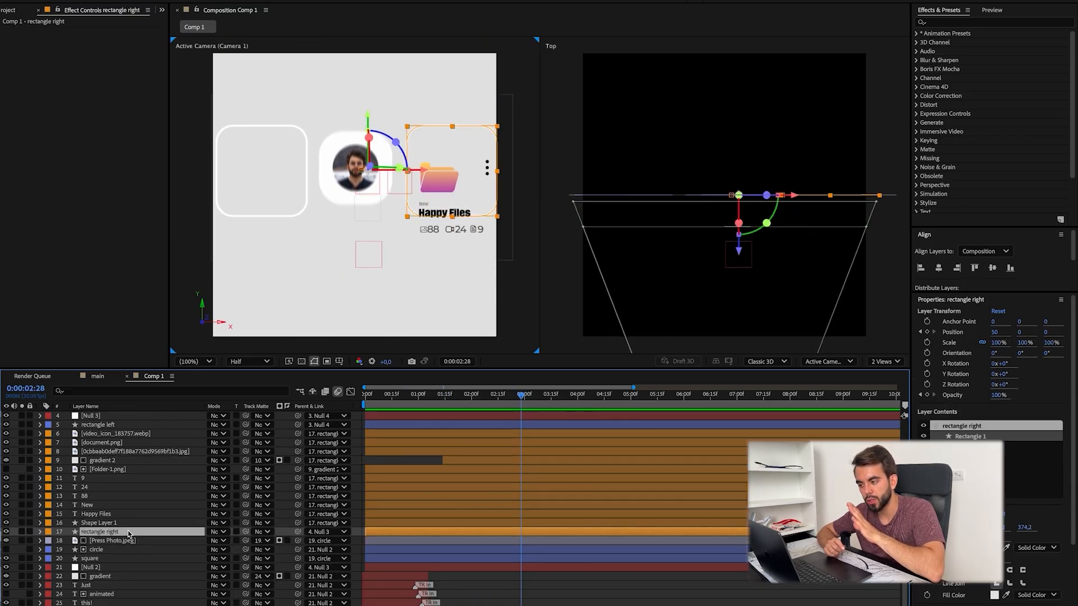
{"action": "key", "text": "p"}
{"action": "key", "text": "super+z"}
{"action": "scroll", "coordinate": [118, 529], "scroll_direction": "up", "scroll_amount": 3}
{"action": "key", "text": "F4"}
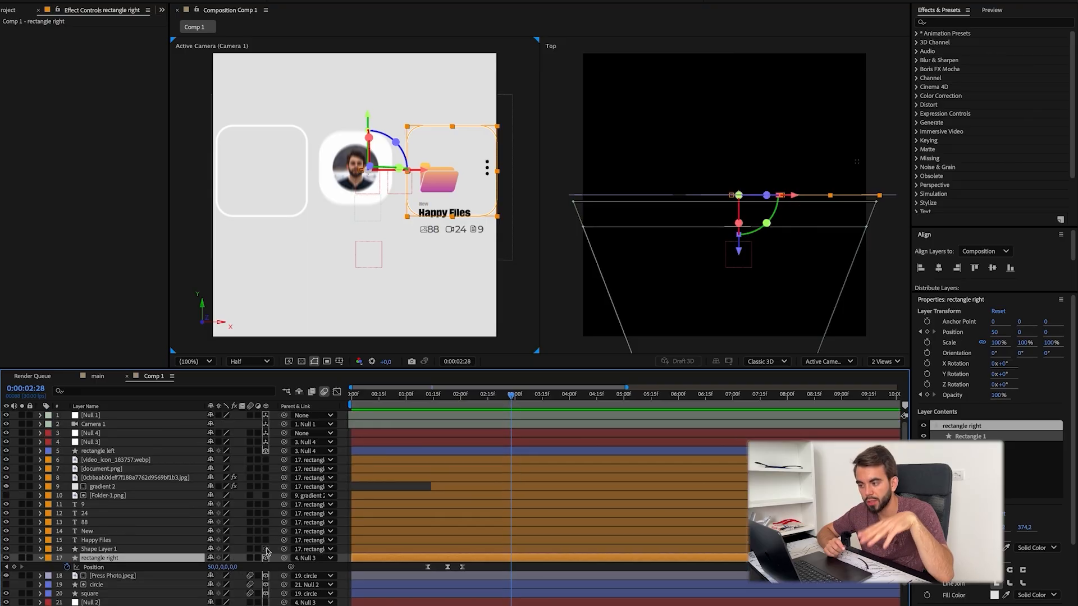
{"action": "left_click", "coordinate": [121, 549]}
{"action": "left_click", "coordinate": [121, 460], "text": "shift"}
{"action": "left_click", "coordinate": [266, 460]}
{"action": "left_click", "coordinate": [472, 565]}
{"action": "left_click_drag", "start_coordinate": [436, 395], "coordinate": [474, 419]}
Step: Create a full-frame solid named 4 gradient above rectangle left and apply the 4-Color Gradient effect to it
{"action": "left_click", "coordinate": [84, 562]}
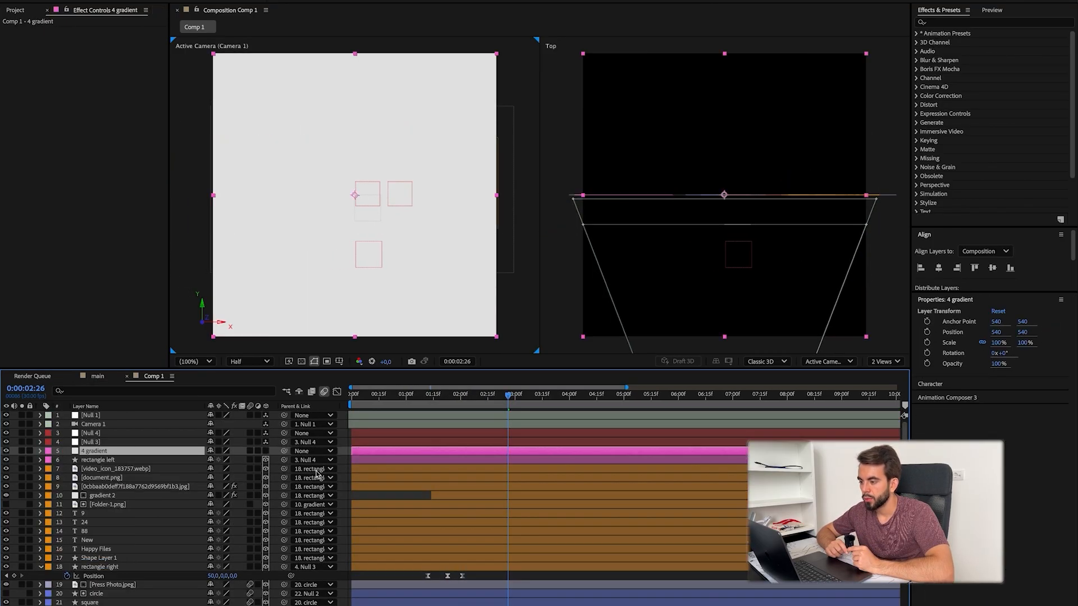
{"action": "key", "text": "ctrl+space"}
{"action": "type", "text": "grad"}
{"action": "key", "text": "Down"}
{"action": "key", "text": "Down"}
{"action": "key", "text": "Down"}
{"action": "key", "text": "Return"}
Step: Look up Instagram color codes online and set the gradient's colors to blue, purple, yellow and pink, with points 3 and 4 at 195, 890 and 791, 769
{"action": "key", "text": "super+Tab"}
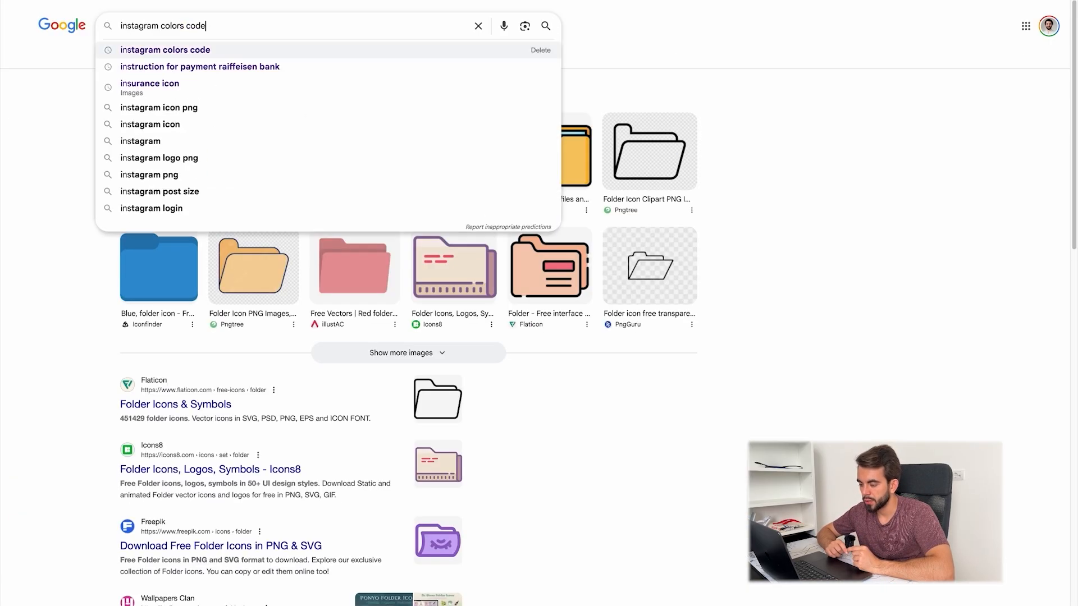
{"action": "key", "text": "Return"}
{"action": "left_click", "coordinate": [272, 267]}
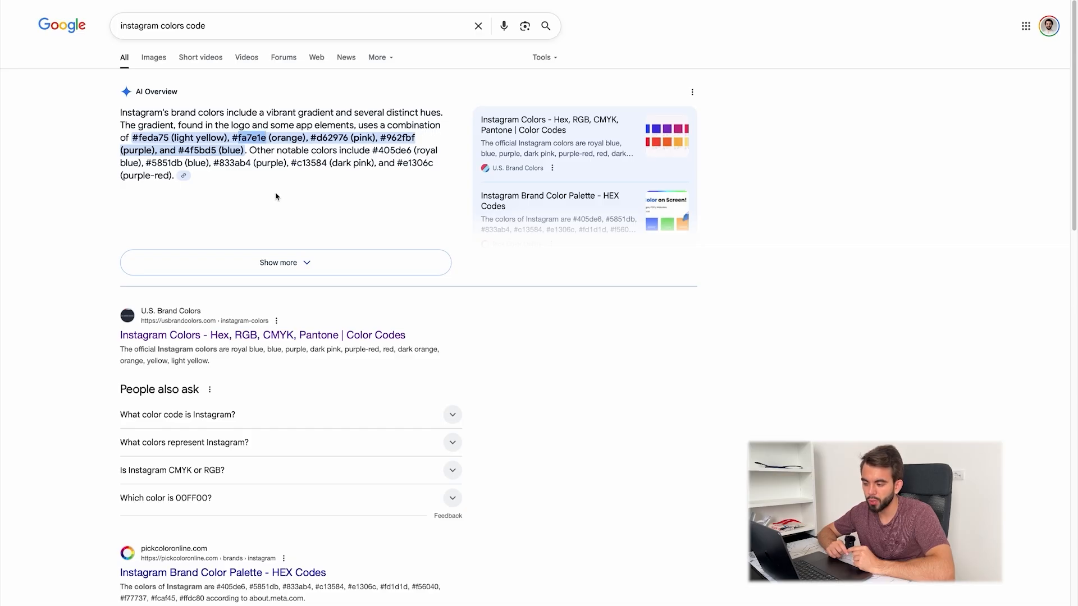
{"action": "left_click", "coordinate": [154, 57]}
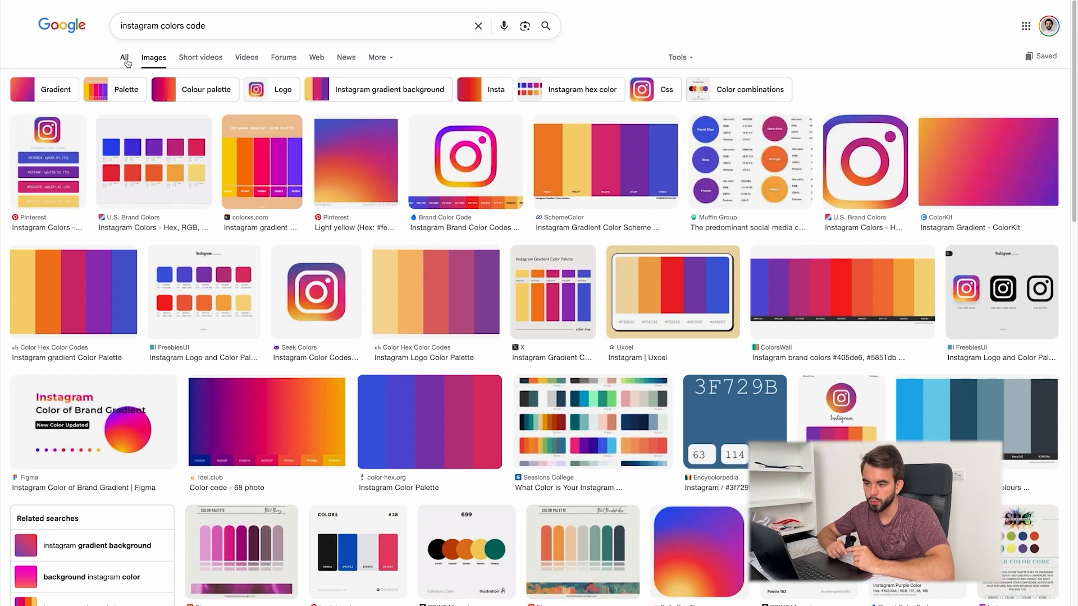
{"action": "left_click", "coordinate": [126, 59]}
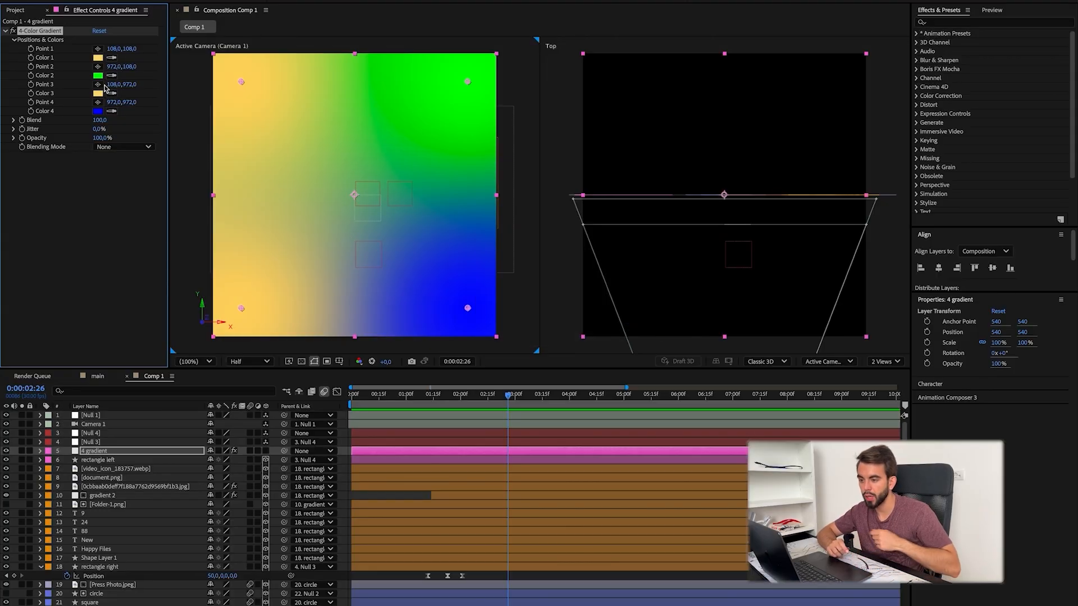
{"action": "left_click", "coordinate": [98, 110]}
{"action": "key", "text": "Return"}
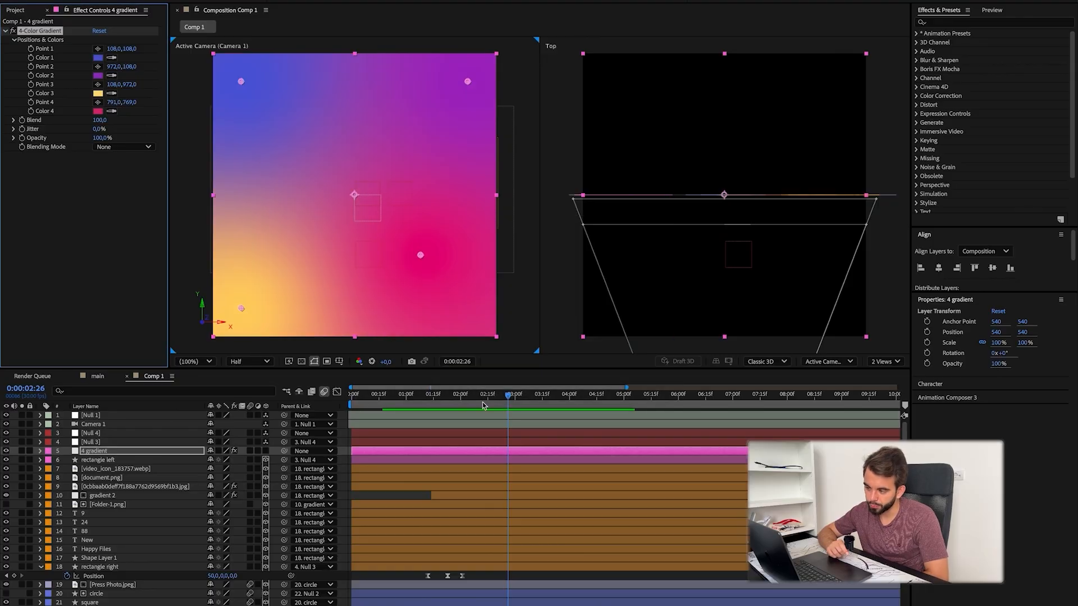
{"action": "key", "text": "ctrl+s"}
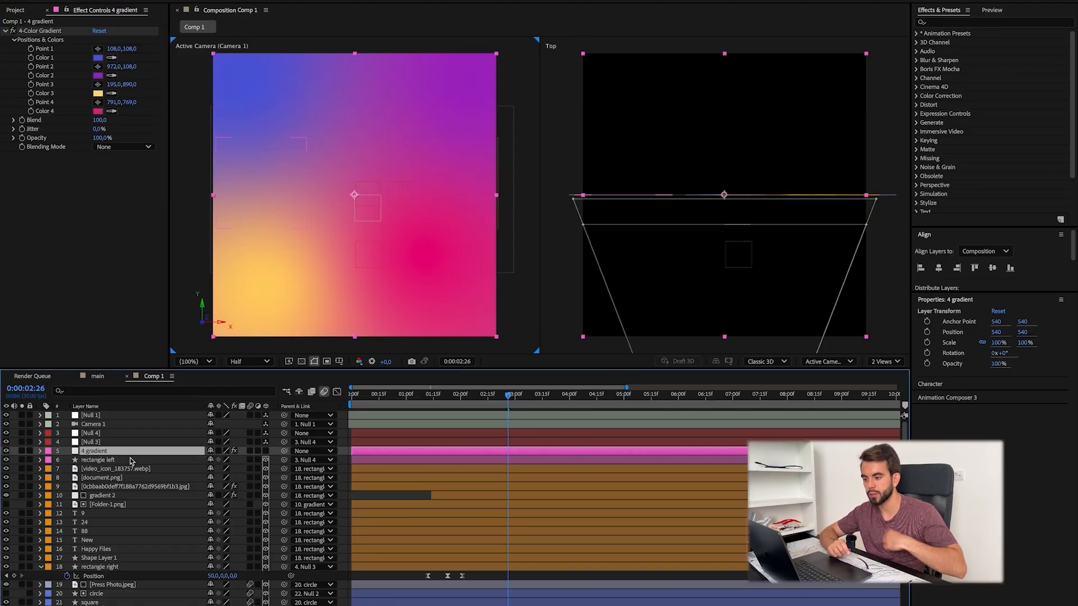
Step: Matte the 4 gradient layer with rectangle left at 43% scale, and add white text reading 9:41 am over it
{"action": "left_click", "coordinate": [128, 498]}
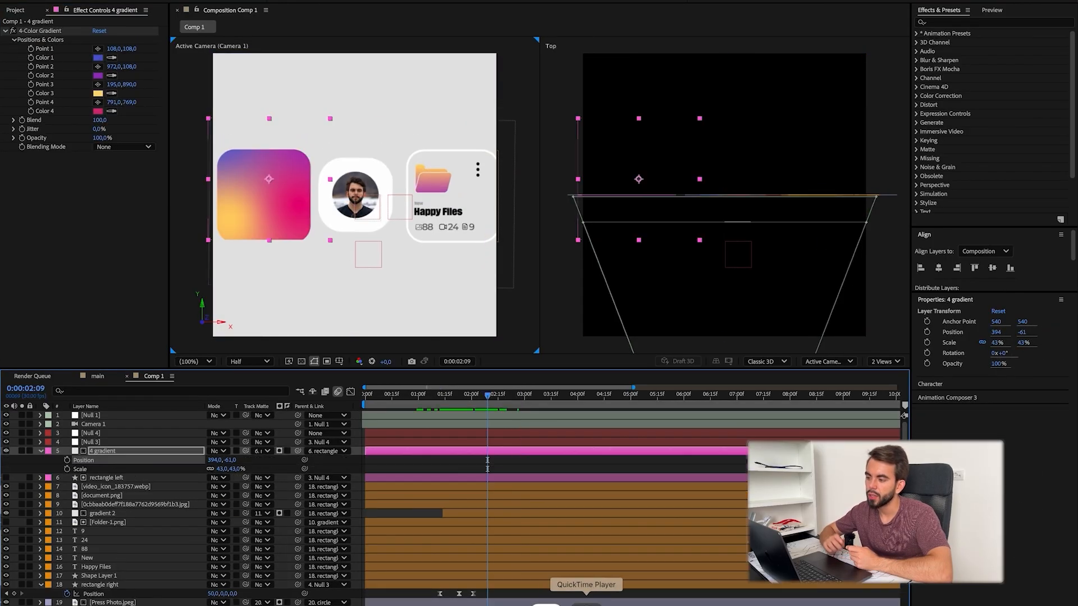
{"action": "left_click", "coordinate": [583, 603]}
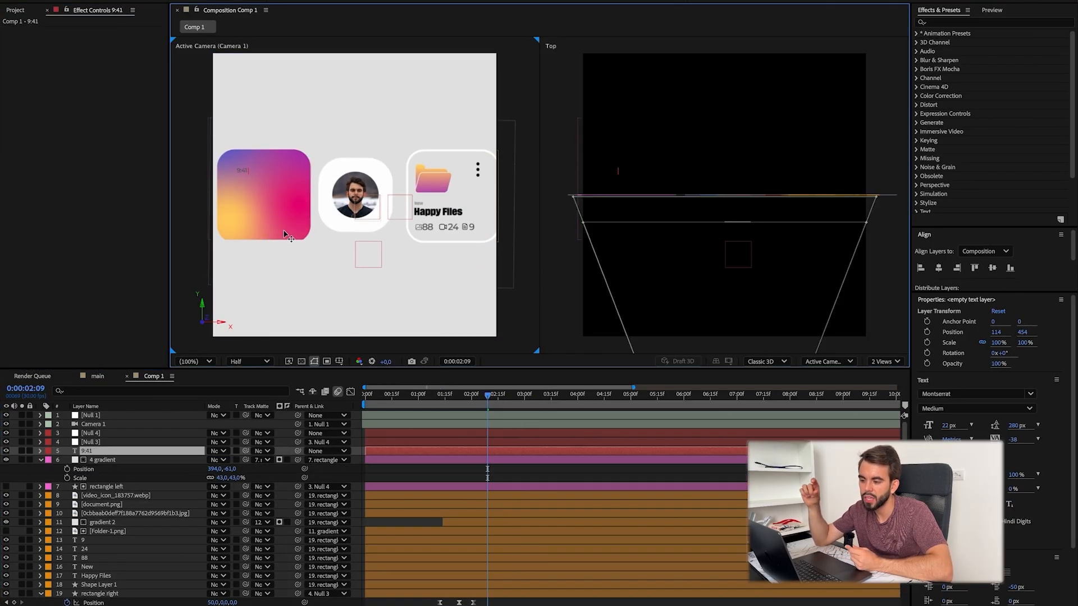
{"action": "left_click_drag", "start_coordinate": [949, 425], "coordinate": [802, 427]}
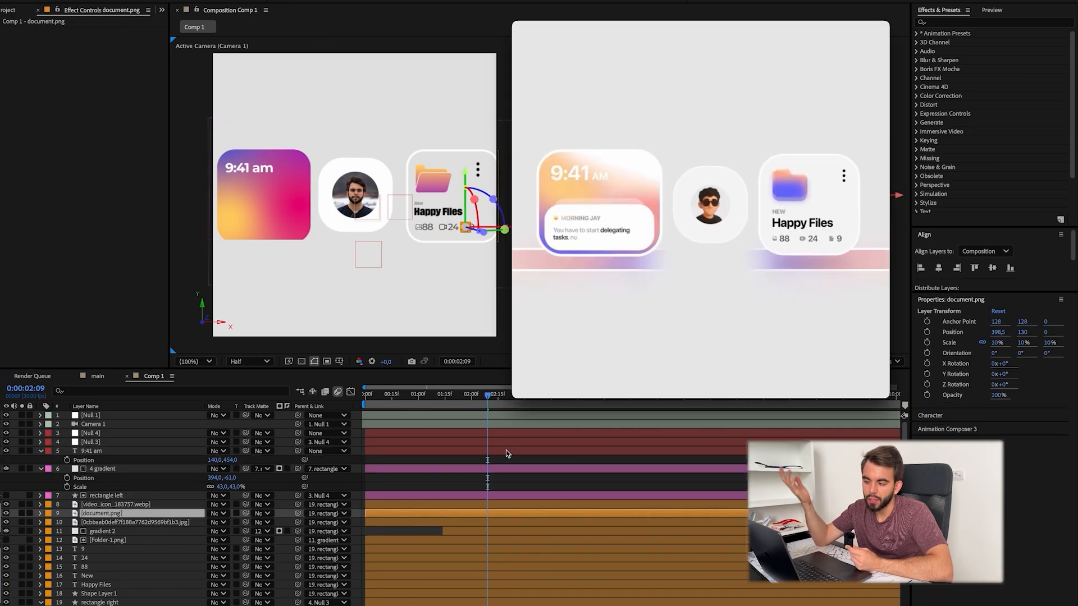
Step: Check the left card in the reference video and set the 4 gradient layer's position to 394, -31
{"action": "scroll", "coordinate": [661, 361], "scroll_direction": "left", "scroll_amount": 5}
{"action": "scroll", "coordinate": [661, 360], "scroll_direction": "right", "scroll_amount": 3}
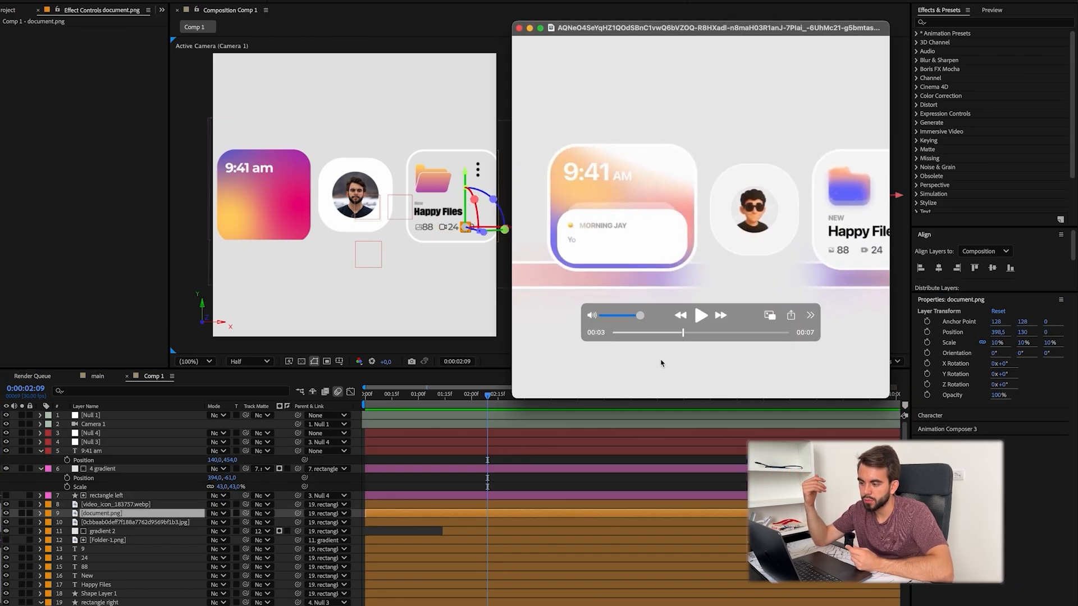
{"action": "scroll", "coordinate": [661, 360], "scroll_direction": "left", "scroll_amount": 3}
{"action": "scroll", "coordinate": [660, 362], "scroll_direction": "right", "scroll_amount": 3}
{"action": "left_click", "coordinate": [549, 521]}
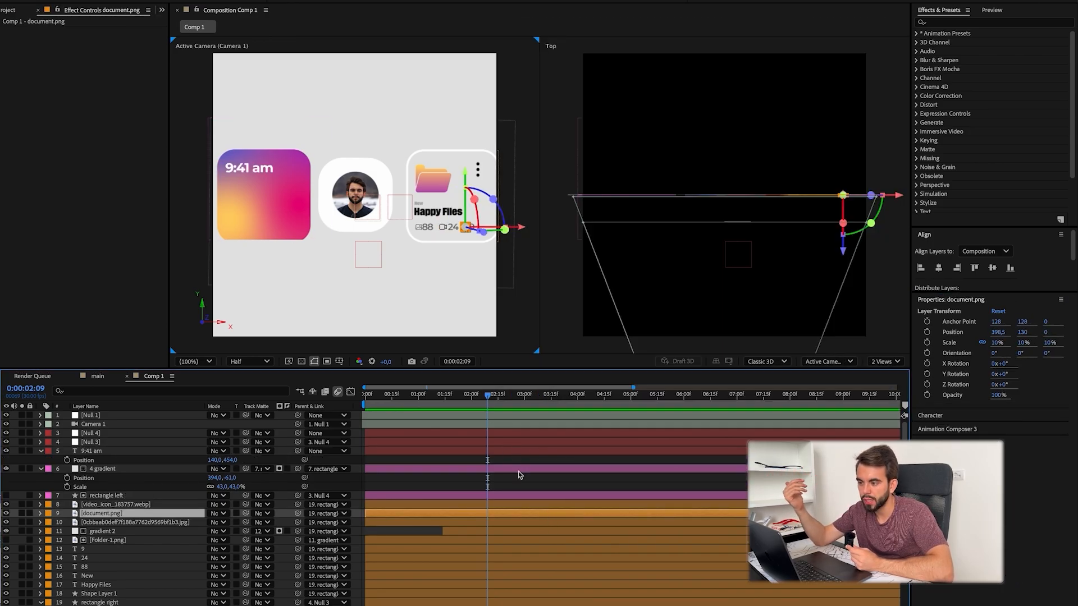
{"action": "scroll", "coordinate": [427, 261], "scroll_direction": "down", "scroll_amount": 1}
{"action": "scroll", "coordinate": [361, 248], "scroll_direction": "up", "scroll_amount": 2}
{"action": "left_click_drag", "start_coordinate": [361, 249], "coordinate": [313, 254]}
{"action": "left_click", "coordinate": [154, 469]}
{"action": "left_click_drag", "start_coordinate": [231, 478], "coordinate": [251, 477]}
Step: Draw a white rectangle about 316 by 119 px low on the gradient card, with roundness 46 and path position -3, -4
{"action": "key", "text": "super+shift+a"}
{"action": "left_click_drag", "start_coordinate": [253, 214], "coordinate": [417, 260]}
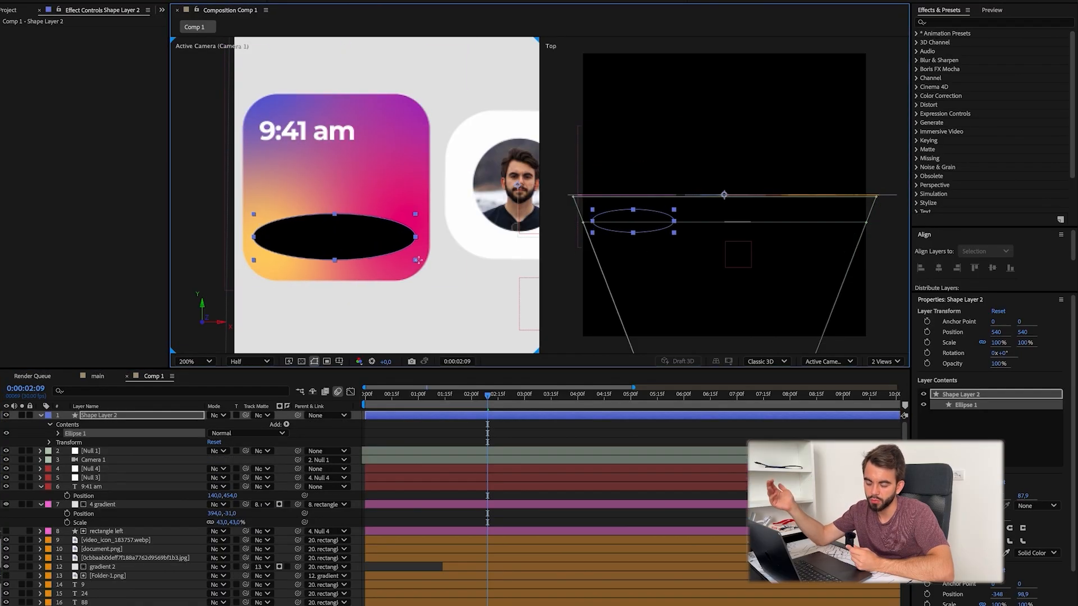
{"action": "key", "text": "ctrl+z"}
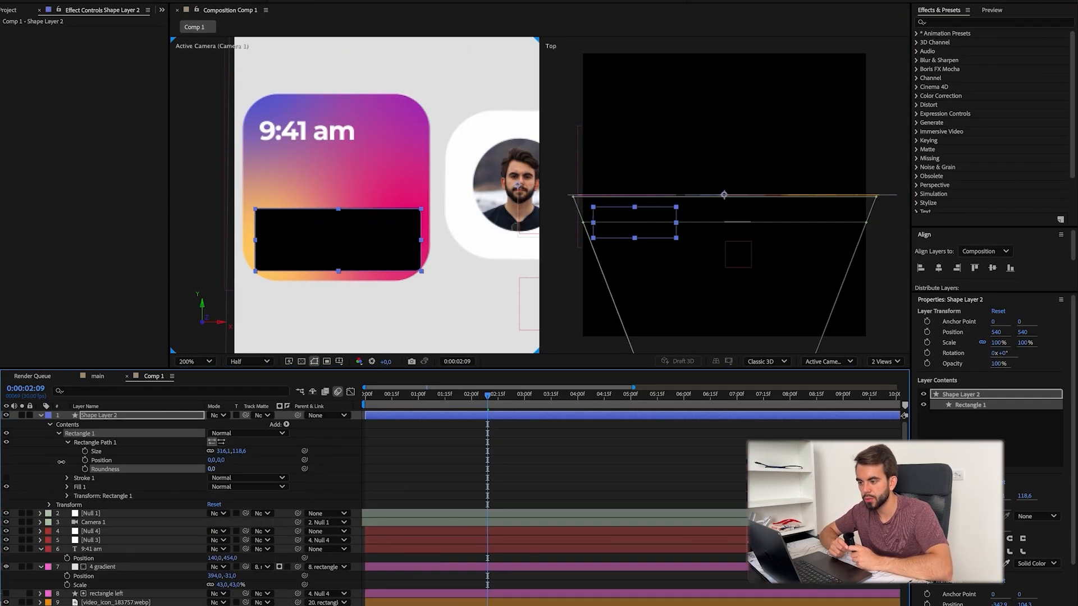
{"action": "left_click", "coordinate": [405, 1]}
{"action": "left_click", "coordinate": [422, 240]}
{"action": "left_click", "coordinate": [644, 242]}
{"action": "left_click", "coordinate": [389, 454]}
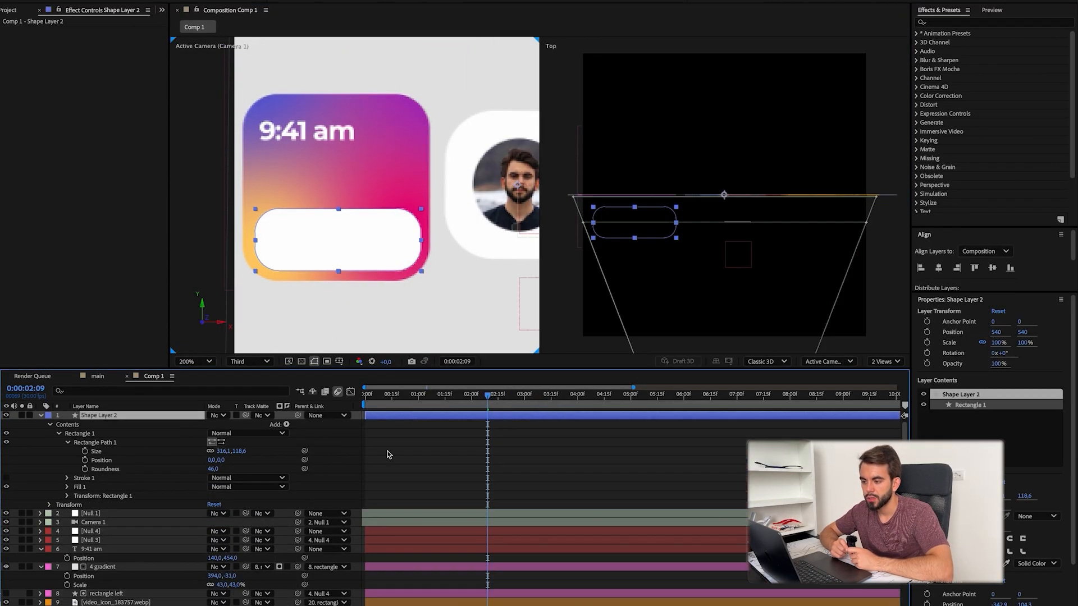
{"action": "left_click_drag", "start_coordinate": [221, 461], "coordinate": [222, 461]}
Step: Duplicate the white rounded rectangle, raise the copy to 540, 519, and stack it beneath the original at 39% opacity
{"action": "left_click", "coordinate": [389, 417]}
{"action": "key", "text": "super+d"}
{"action": "key", "text": "p"}
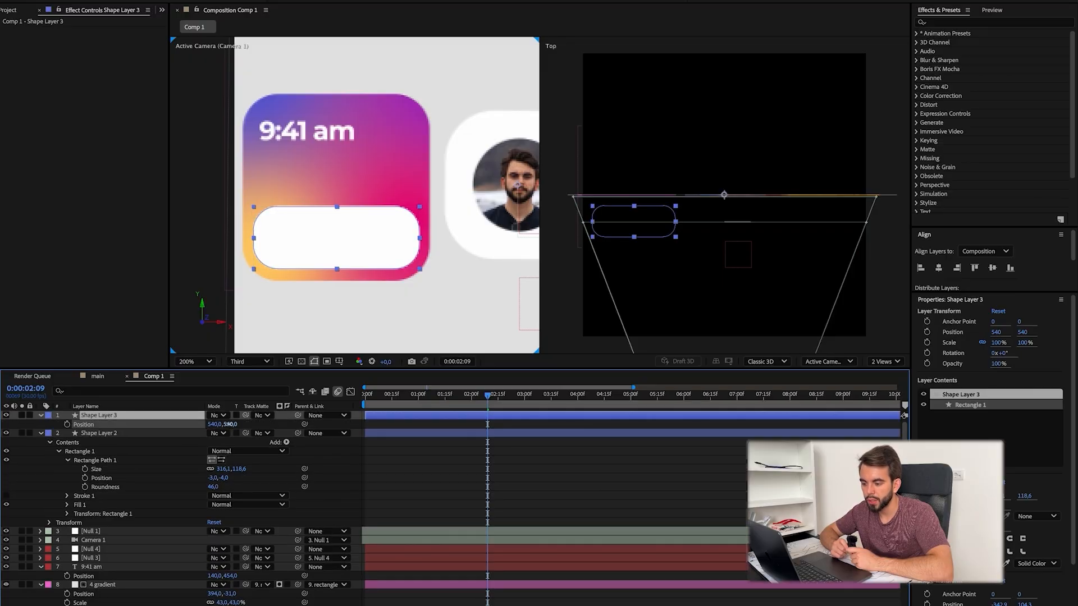
{"action": "left_click_drag", "start_coordinate": [231, 425], "coordinate": [219, 425]}
{"action": "left_click_drag", "start_coordinate": [131, 416], "coordinate": [132, 453]}
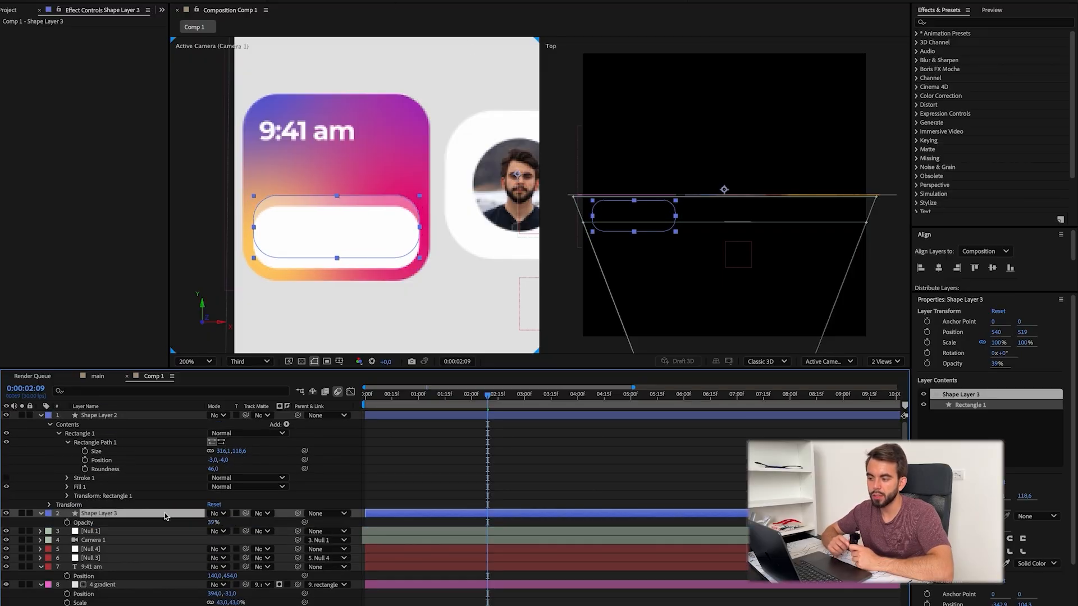
Step: Scale the translucent copy to 96% and position it at 194.1, 623.3, comparing it with the reference video
{"action": "key", "text": "p"}
{"action": "left_click", "coordinate": [517, 492]}
{"action": "left_click", "coordinate": [223, 523]}
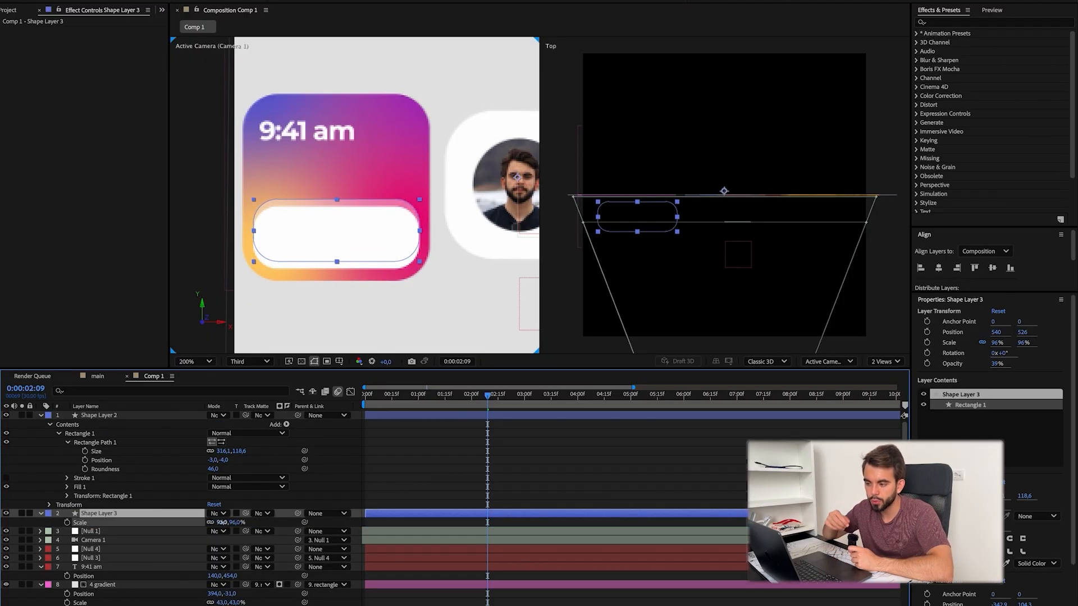
{"action": "left_click_drag", "start_coordinate": [225, 522], "coordinate": [219, 522]}
{"action": "key", "text": "super+Tab"}
{"action": "key", "text": "super+Tab"}
{"action": "left_click", "coordinate": [517, 489]}
Step: Add a bold 24 px Montserrat morning greeting with the person's first name on the white rectangle, filled with dark grey
{"action": "key", "text": "super+Tab"}
{"action": "key", "text": "super+Tab"}
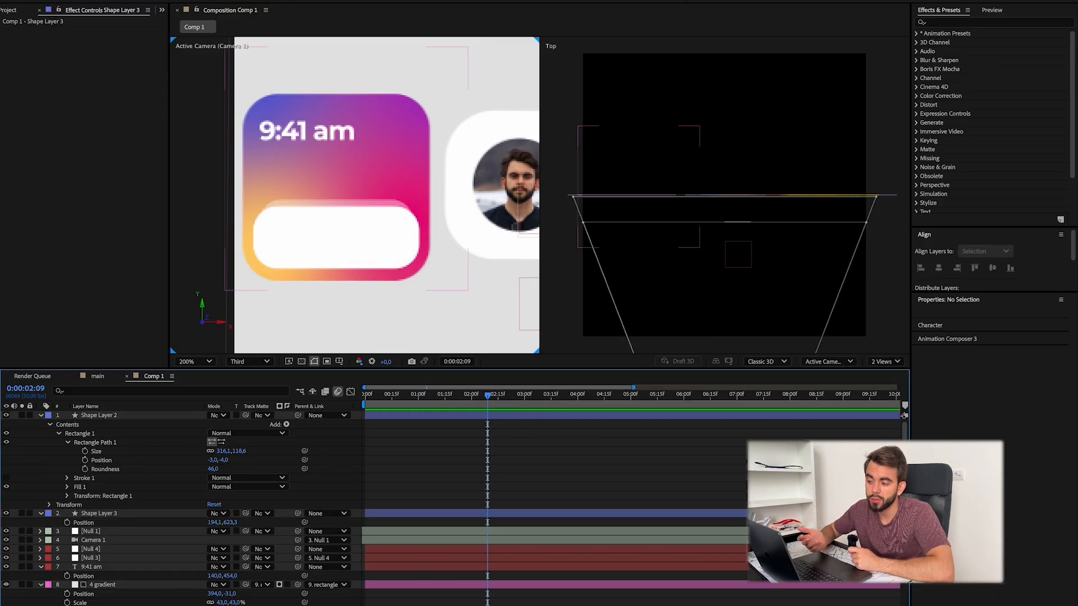
Step: Move both rounded rectangle layers below the 9:41 am text, give them pink labels, and parent them to rectangle left
{"action": "left_click", "coordinate": [168, 513]}
{"action": "left_click", "coordinate": [168, 416], "text": "shift"}
{"action": "left_click_drag", "start_coordinate": [169, 416], "coordinate": [171, 578]}
{"action": "left_click", "coordinate": [48, 469]}
{"action": "left_click", "coordinate": [79, 563]}
{"action": "left_click_drag", "start_coordinate": [298, 469], "coordinate": [114, 490]}
{"action": "key", "text": "super+Tab"}
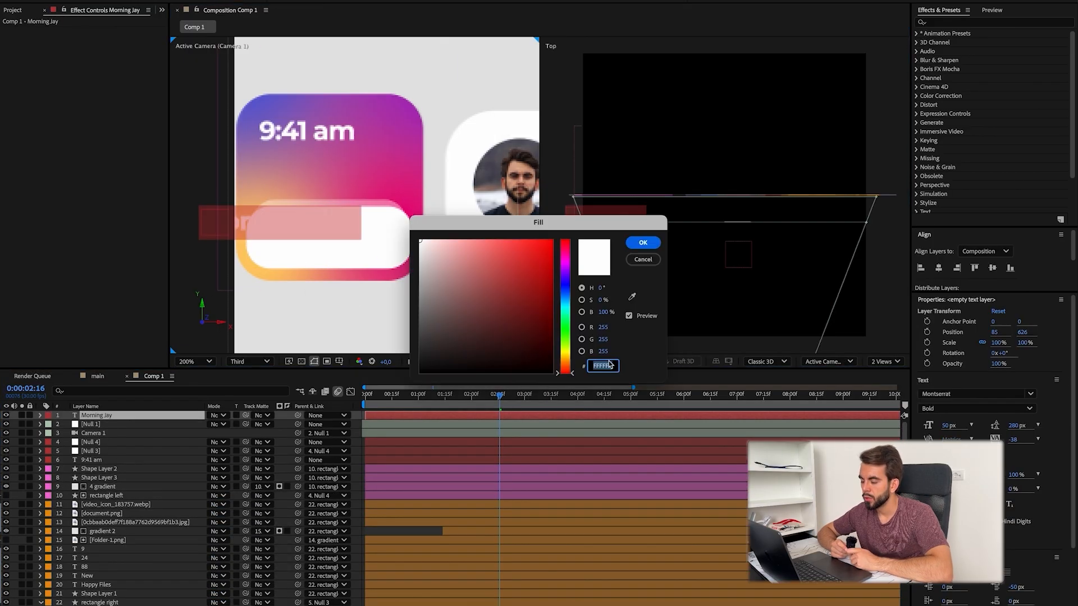
{"action": "type", "text": "000000"}
{"action": "key", "text": "Return"}
{"action": "left_click_drag", "start_coordinate": [948, 425], "coordinate": [933, 425]}
{"action": "key", "text": "super+Tab"}
{"action": "left_click", "coordinate": [266, 363]}
{"action": "left_click", "coordinate": [265, 379]}
{"action": "left_click", "coordinate": [266, 362]}
{"action": "left_click", "coordinate": [270, 416]}
{"action": "key", "text": "super+Tab"}
{"action": "key", "text": "super+Tab"}
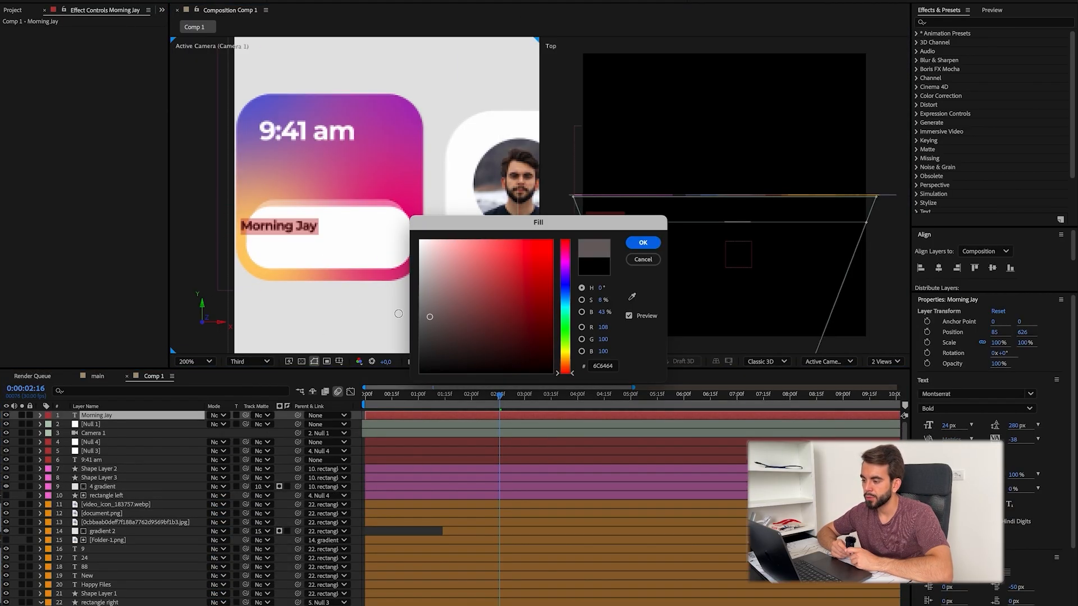
{"action": "left_click", "coordinate": [318, 317]}
Step: Find a sun emoji and add it to the composition as an image layer above the greeting text
{"action": "type", "text": "sun"}
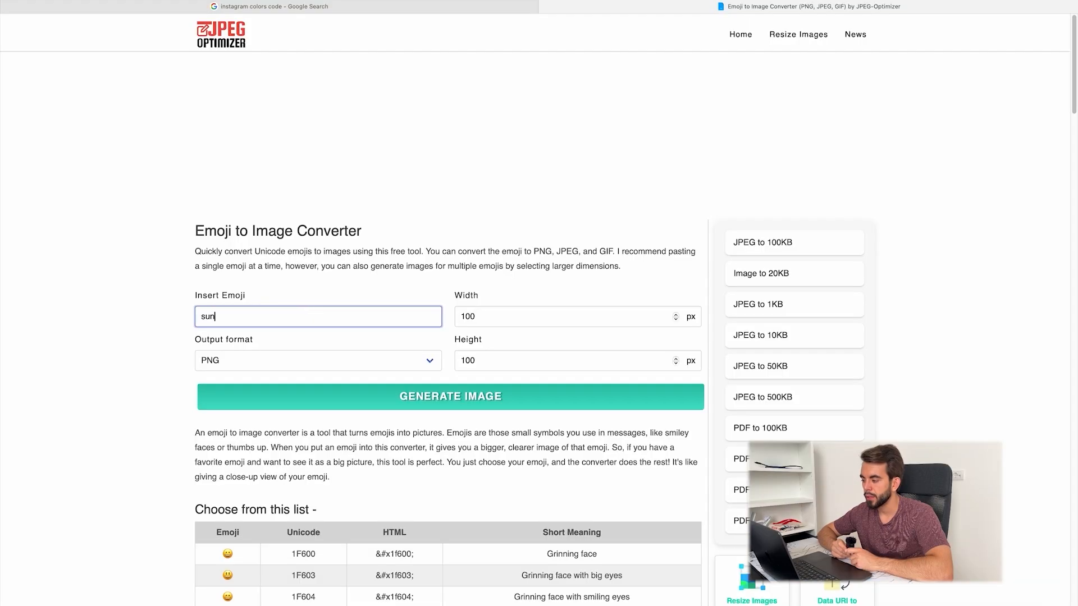
{"action": "left_click", "coordinate": [446, 397]}
{"action": "scroll", "coordinate": [445, 436], "scroll_direction": "down", "scroll_amount": 3}
{"action": "scroll", "coordinate": [445, 436], "scroll_direction": "up", "scroll_amount": 3}
{"action": "left_click", "coordinate": [281, 307]}
{"action": "key", "text": "BackSpace"}
{"action": "key", "text": "BackSpace"}
{"action": "key", "text": "BackSpace"}
{"action": "key", "text": "ctrl+super+space"}
{"action": "type", "text": "sun"}
{"action": "left_click", "coordinate": [176, 368]}
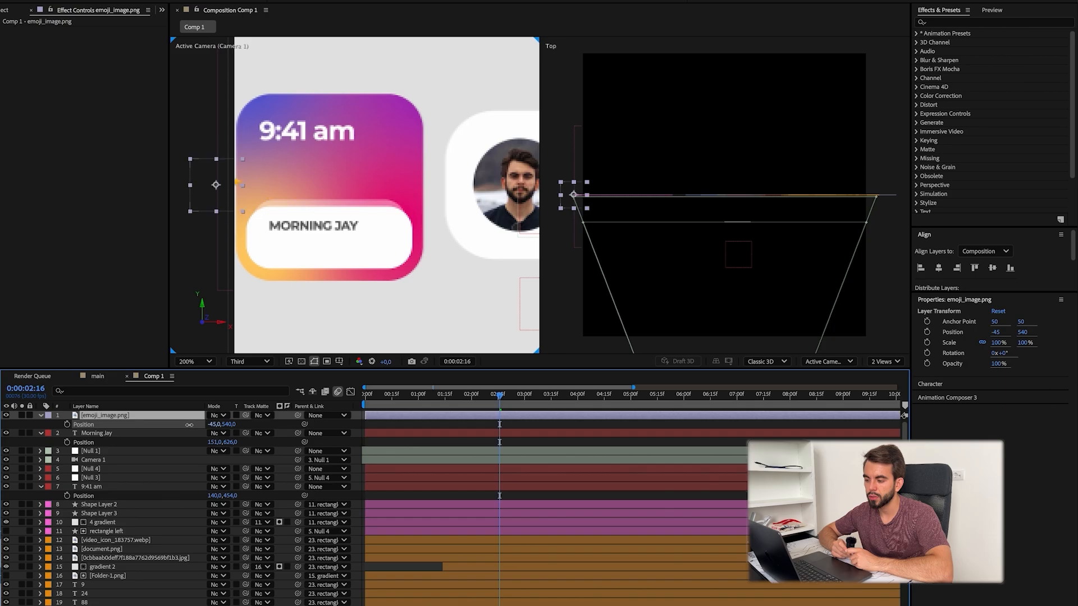
Step: Scale the sun emoji to 32% beside the greeting, and add 18 px text reading "You have to start delegating tasks, now go" below
{"action": "key", "text": "shift+s"}
{"action": "left_click_drag", "start_coordinate": [228, 435], "coordinate": [191, 436]}
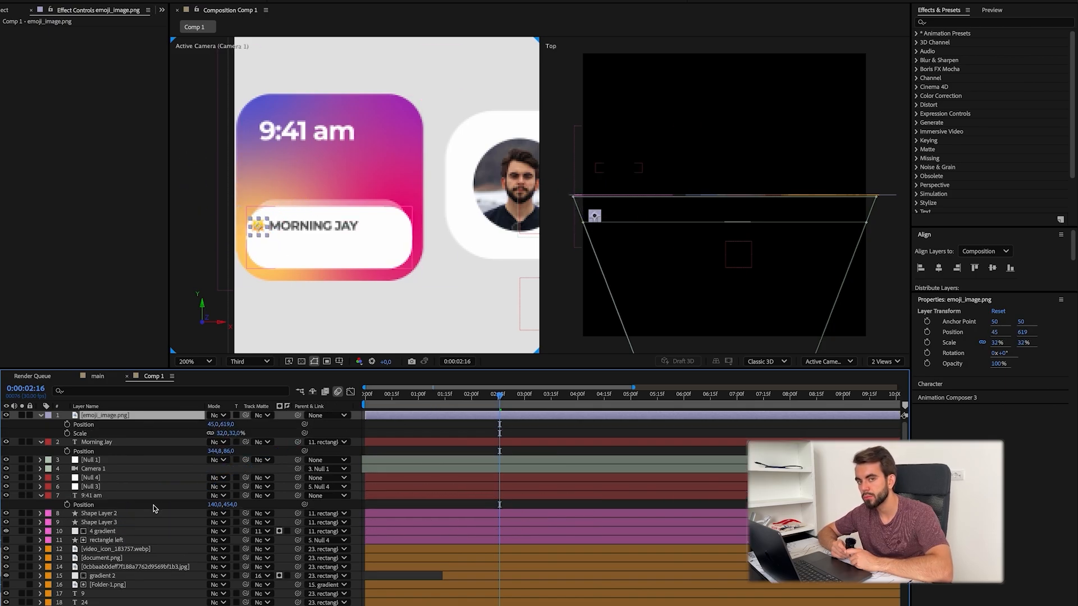
{"action": "key", "text": "super+Tab"}
{"action": "key", "text": "super+Tab"}
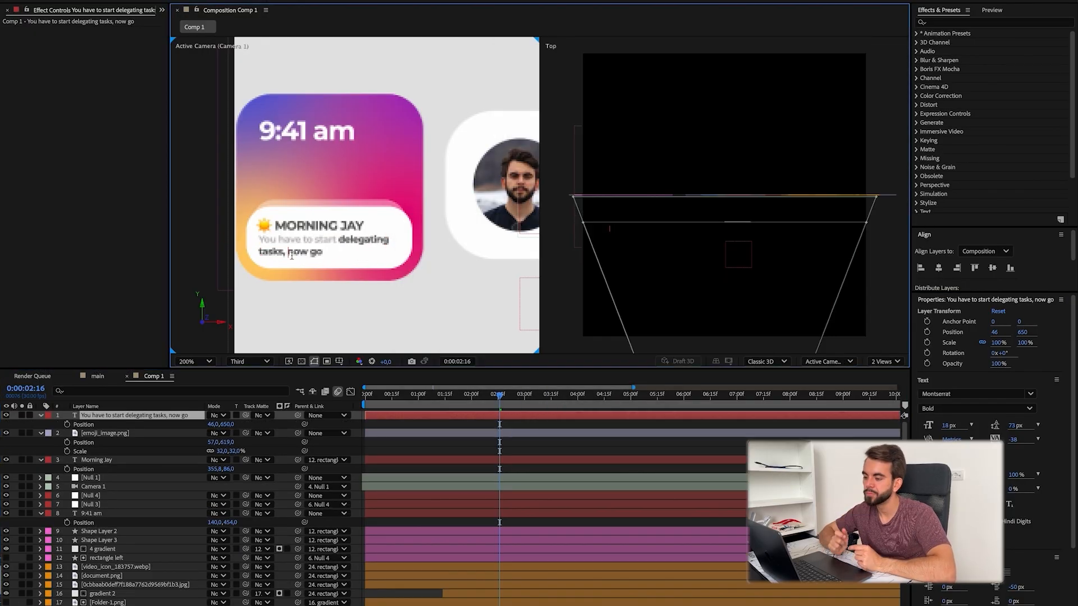
Step: Move the greeting, delegating-tasks text and sun emoji layers below the 9:41 am text and parent them to rectangle left
{"action": "left_click", "coordinate": [134, 415]}
{"action": "left_click", "coordinate": [105, 434]}
{"action": "left_click", "coordinate": [133, 416]}
{"action": "left_click", "coordinate": [96, 460], "text": "shift"}
{"action": "left_click_drag", "start_coordinate": [134, 434], "coordinate": [133, 526]}
{"action": "left_click", "coordinate": [48, 469]}
{"action": "key", "text": "Escape"}
{"action": "key", "text": "ctrl+z"}
{"action": "left_click_drag", "start_coordinate": [298, 514], "coordinate": [112, 558]}
{"action": "left_click_drag", "start_coordinate": [133, 433], "coordinate": [134, 527]}
{"action": "left_click_drag", "start_coordinate": [297, 469], "coordinate": [222, 527]}
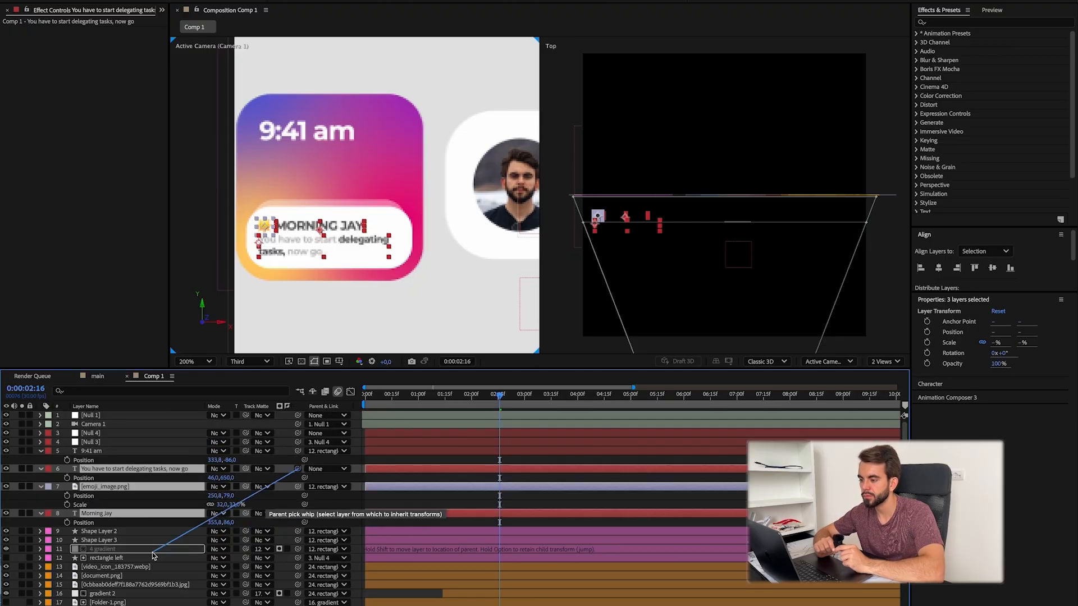
{"action": "left_click_drag", "start_coordinate": [222, 527], "coordinate": [112, 558]}
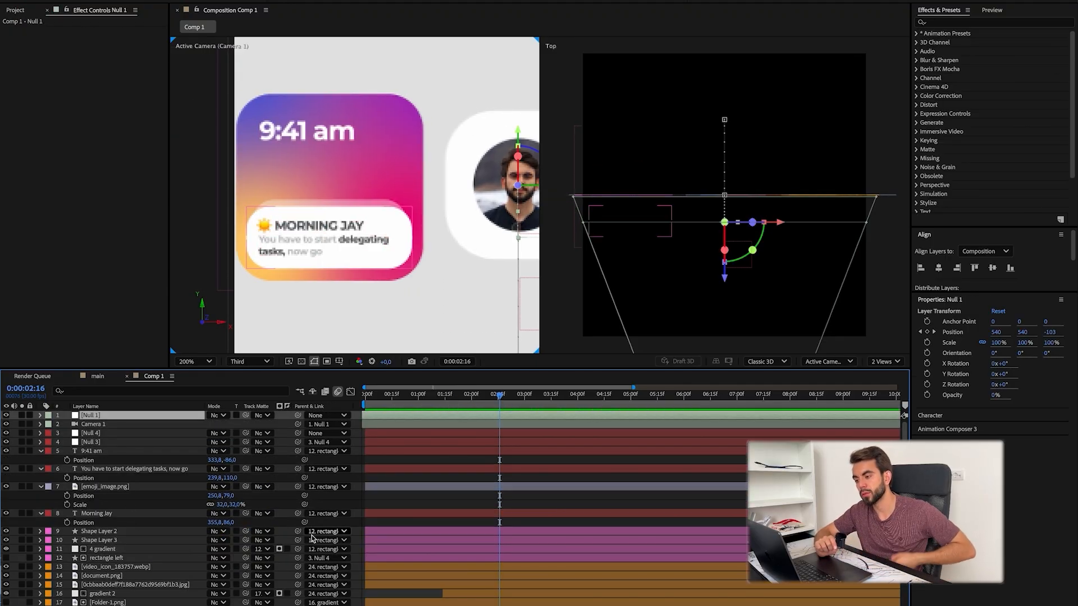
Step: Duplicate rectangle left above the gradient as an unfilled outline with a white solid stroke
{"action": "left_click", "coordinate": [112, 558]}
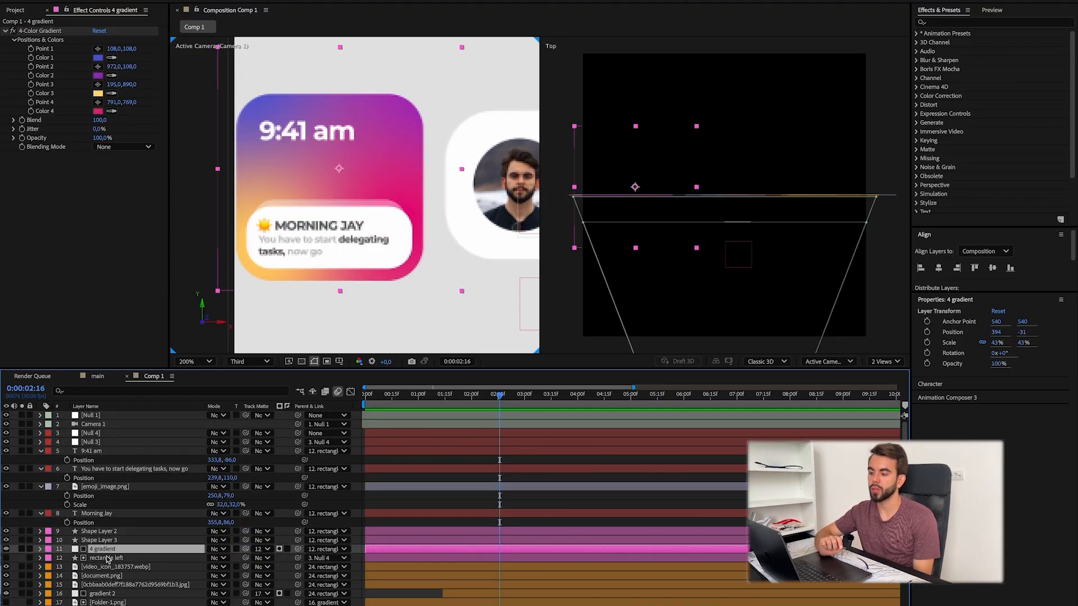
{"action": "left_click_drag", "start_coordinate": [134, 558], "coordinate": [135, 544]}
{"action": "left_click", "coordinate": [994, 548]}
{"action": "left_click", "coordinate": [648, 261]}
{"action": "left_click", "coordinate": [1037, 548]}
{"action": "left_click", "coordinate": [1044, 565]}
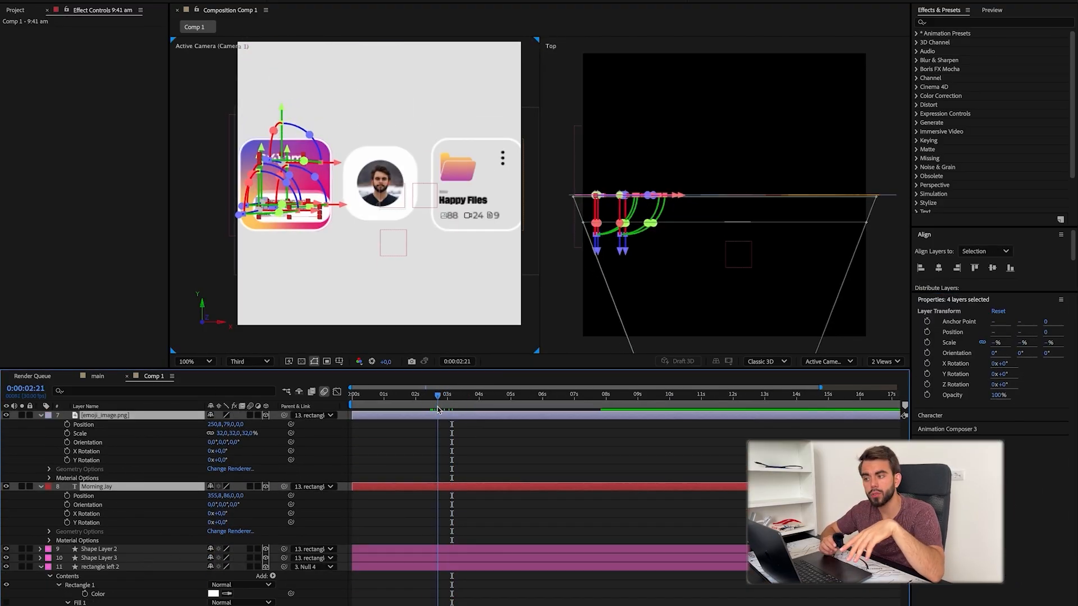
Step: Reveal the positions of the 9:41 am card's content layers and delete the rectangle left 2 outline
{"action": "key", "text": "ctrl+a"}
{"action": "key", "text": "F2"}
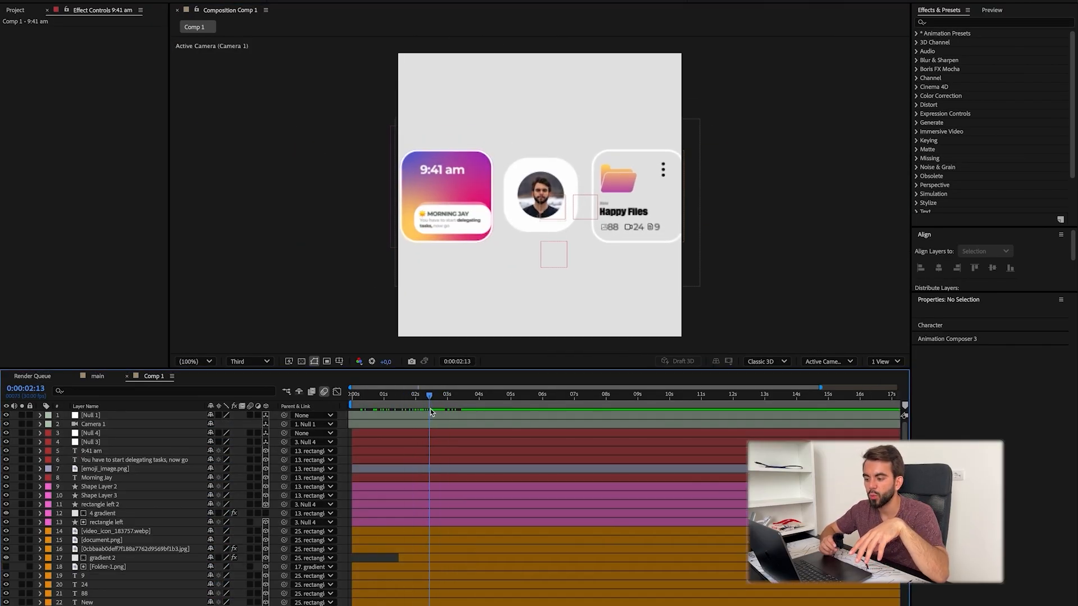
{"action": "left_click", "coordinate": [139, 454]}
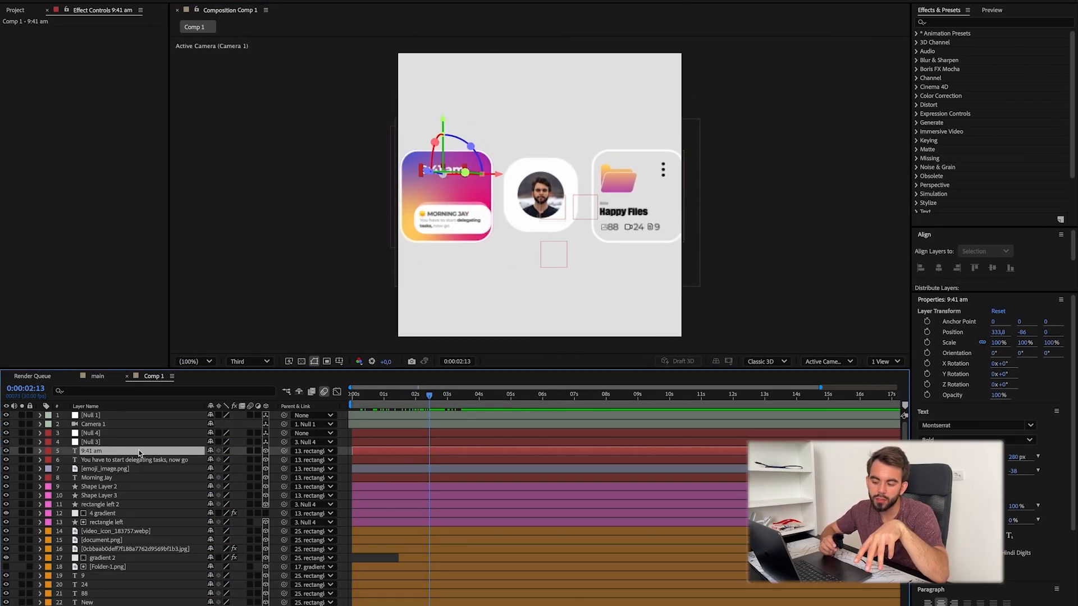
{"action": "left_click", "coordinate": [124, 507], "text": "shift"}
{"action": "key", "text": "p"}
{"action": "left_click", "coordinate": [141, 541]}
{"action": "left_click", "coordinate": [141, 559]}
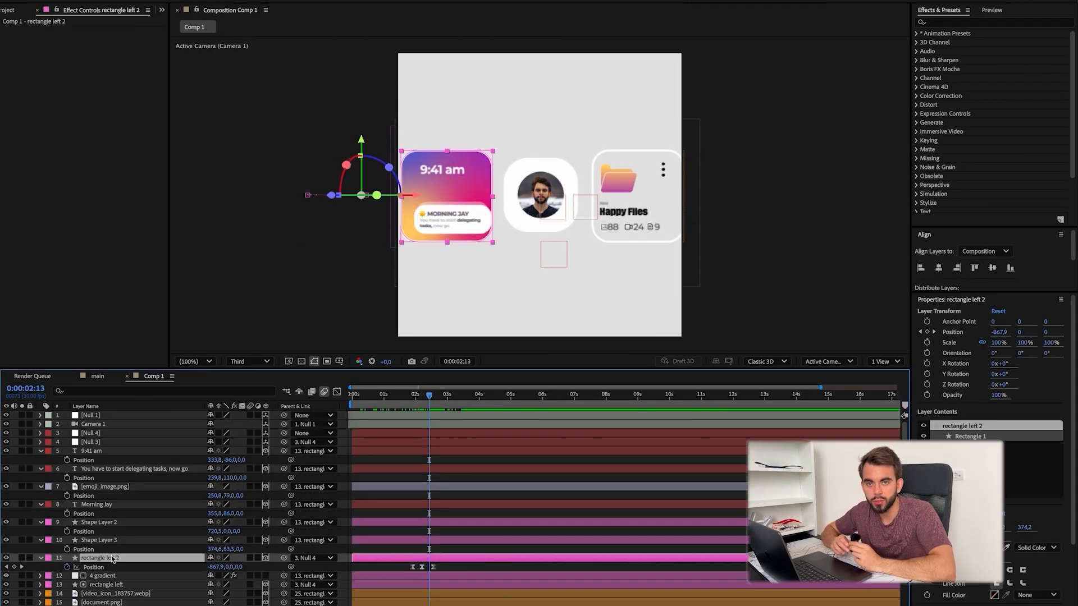
{"action": "key", "text": "Delete"}
Step: Shift the six content layers of the gradient card left together, placing the 9:41 am text at X 307.8
{"action": "left_click", "coordinate": [139, 452]}
{"action": "left_click", "coordinate": [141, 542], "text": "shift"}
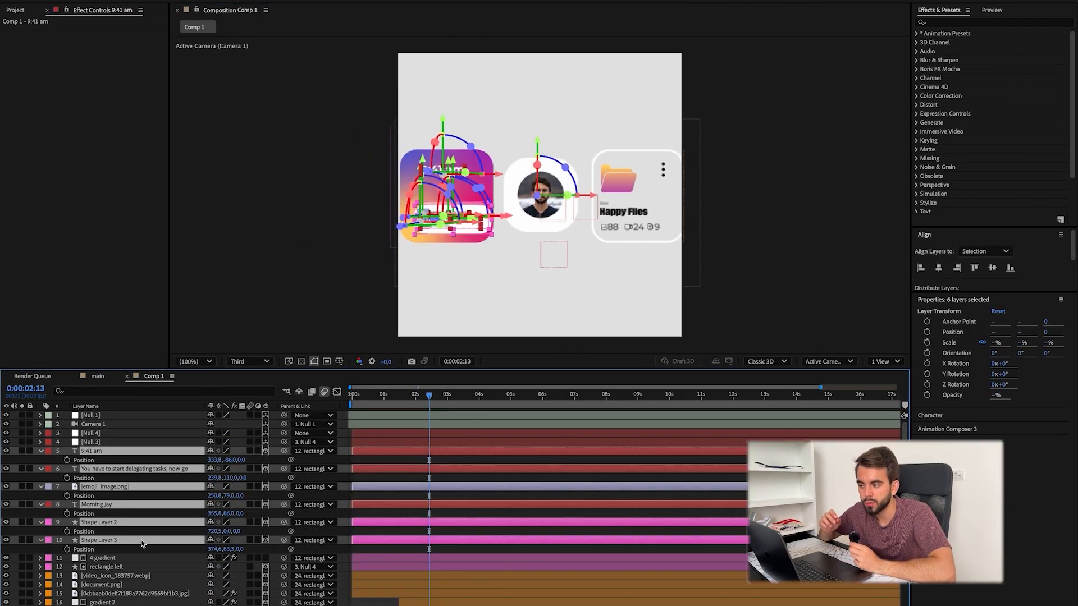
{"action": "left_click_drag", "start_coordinate": [215, 460], "coordinate": [203, 460]}
Step: Extend the gradient 2 layer back to the start of the composition
{"action": "left_click_drag", "start_coordinate": [430, 396], "coordinate": [391, 397]}
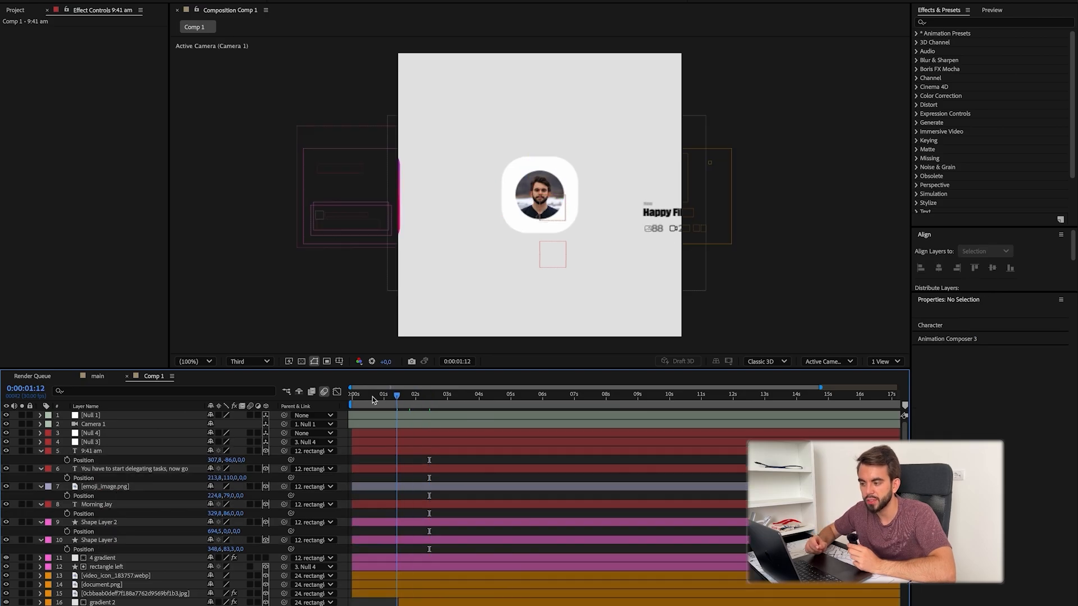
{"action": "left_click_drag", "start_coordinate": [414, 408], "coordinate": [401, 408]}
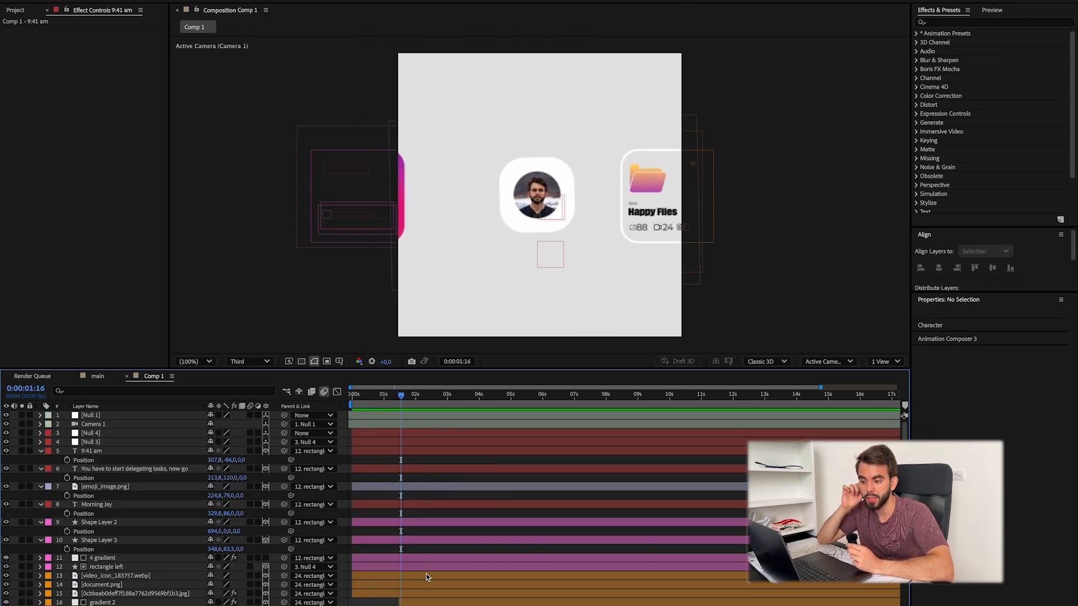
{"action": "scroll", "coordinate": [424, 575], "scroll_direction": "down", "scroll_amount": 5}
{"action": "left_click", "coordinate": [414, 444]}
{"action": "left_click", "coordinate": [403, 536], "text": "shift"}
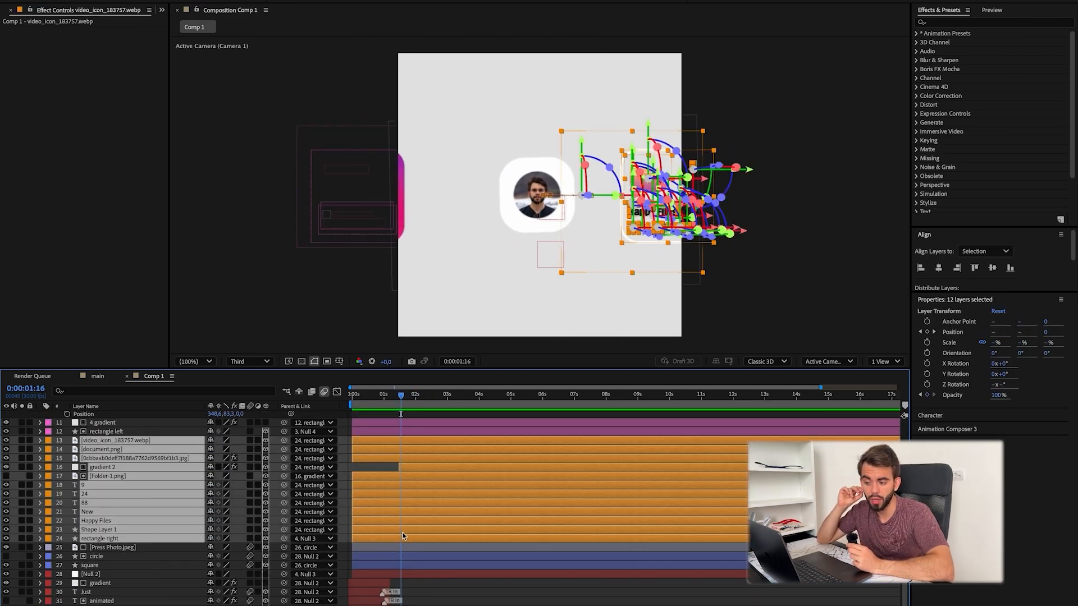
{"action": "left_click", "coordinate": [479, 576]}
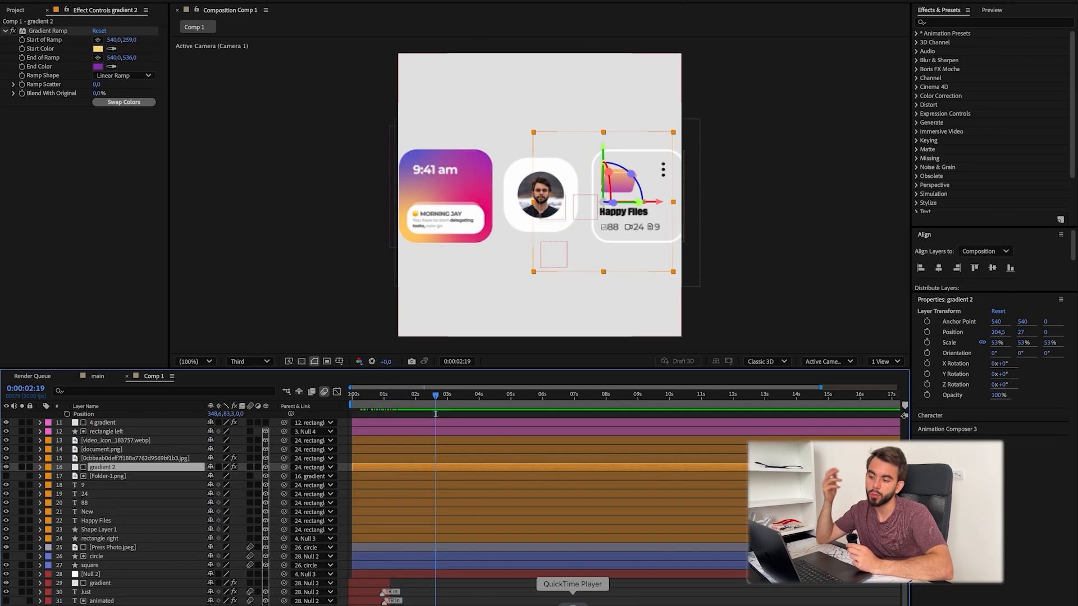
{"action": "left_click", "coordinate": [573, 603]}
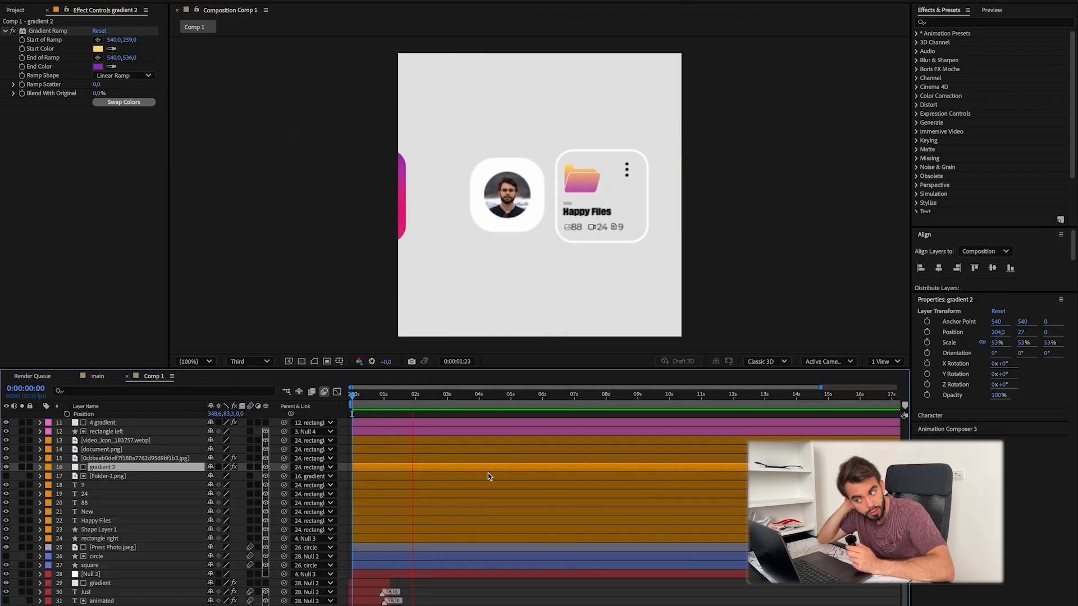
Step: Split the twelve Happy Files card layers at 0:00:01:15 and delete their earlier halves
{"action": "left_click_drag", "start_coordinate": [439, 397], "coordinate": [412, 400]}
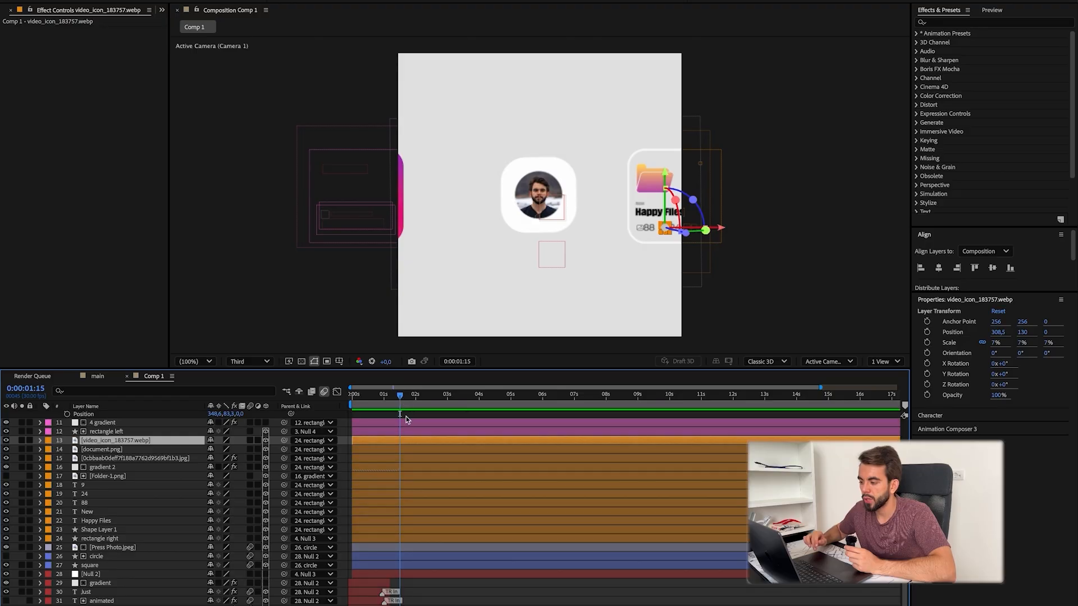
{"action": "key", "text": "ctrl+shift+d"}
{"action": "left_click", "coordinate": [390, 450]}
{"action": "left_click", "coordinate": [386, 468], "text": "ctrl"}
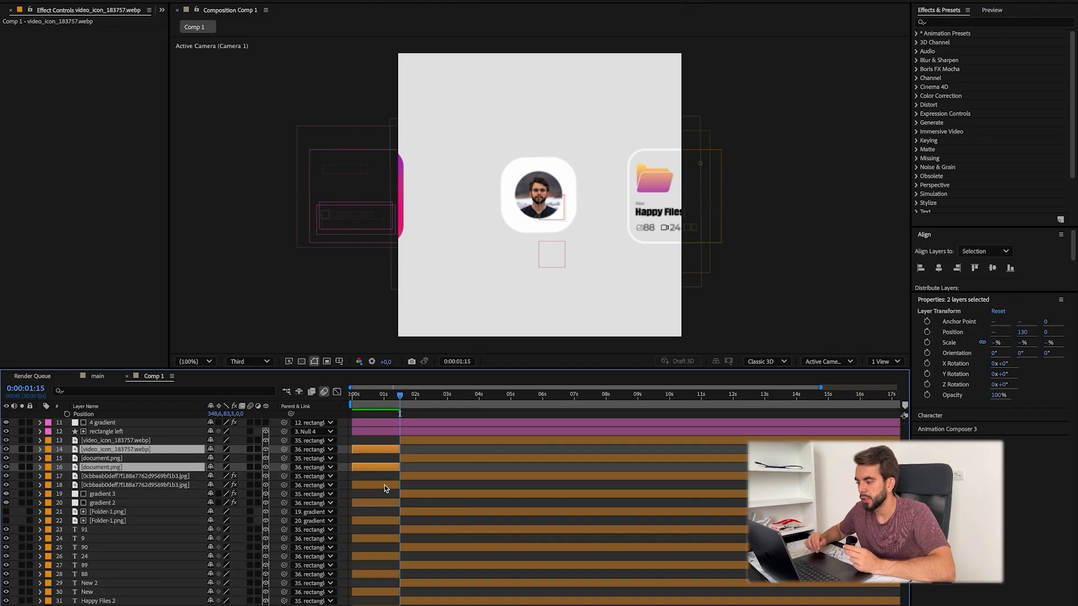
{"action": "left_click", "coordinate": [386, 486], "text": "ctrl"}
{"action": "key", "text": "Delete"}
{"action": "left_click", "coordinate": [390, 495]}
{"action": "left_click", "coordinate": [390, 512], "text": "ctrl"}
{"action": "key", "text": "Delete"}
Step: Apply the Gaussian Blur & Fade Eased in-transition from Animation Composer to the twelve remaining Happy Files card layers
{"action": "left_click_drag", "start_coordinate": [399, 396], "coordinate": [400, 400]}
{"action": "left_click", "coordinate": [424, 441]}
{"action": "left_click", "coordinate": [436, 539], "text": "shift"}
{"action": "left_click", "coordinate": [303, 1]}
{"action": "left_click", "coordinate": [354, 55]}
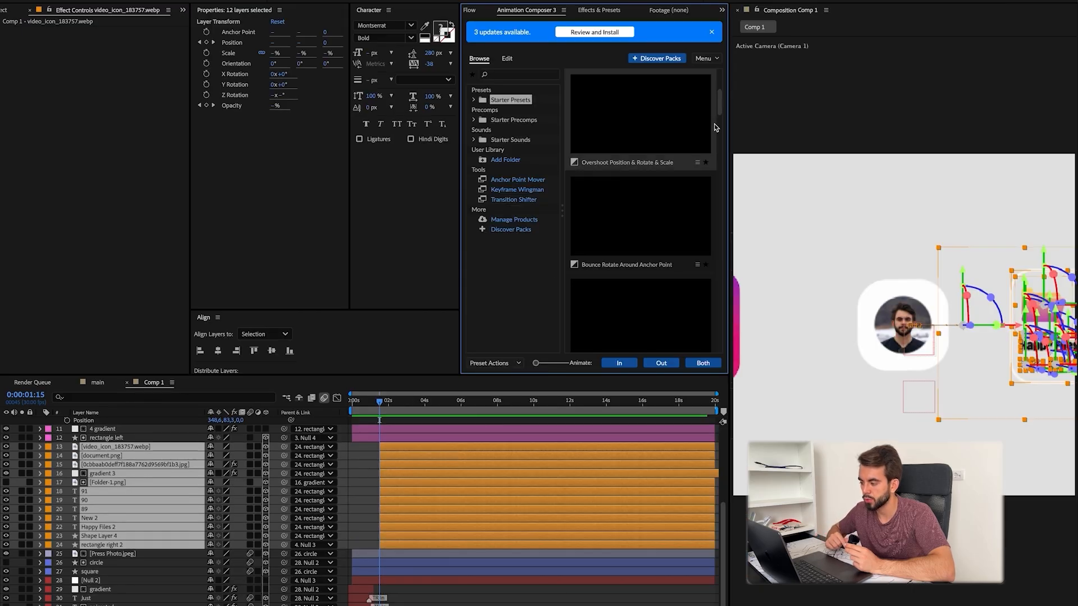
{"action": "scroll", "coordinate": [674, 239], "scroll_direction": "up", "scroll_amount": 5}
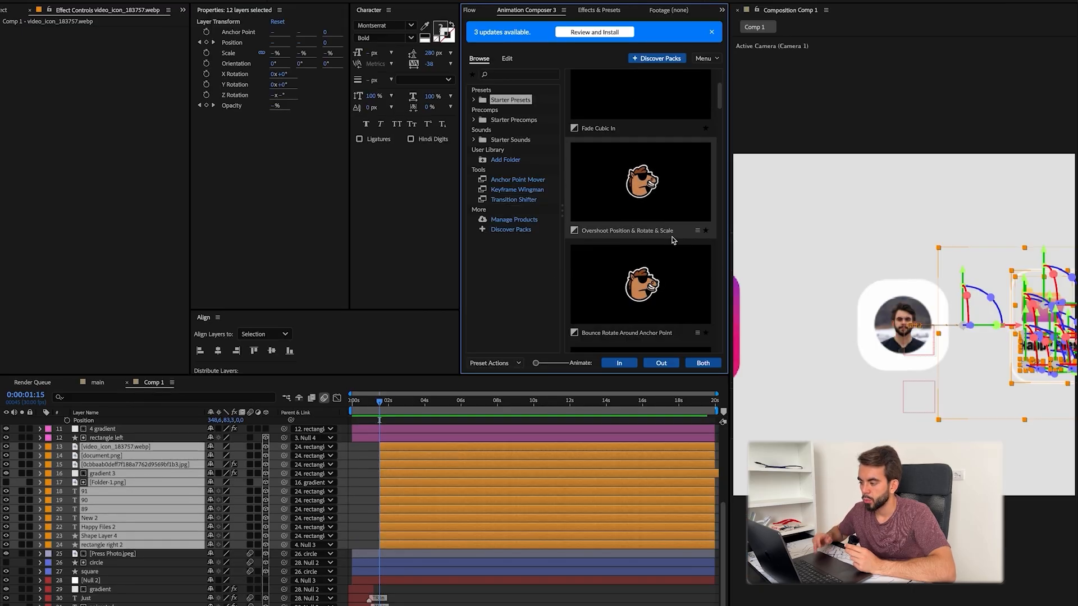
{"action": "left_click", "coordinate": [620, 364]}
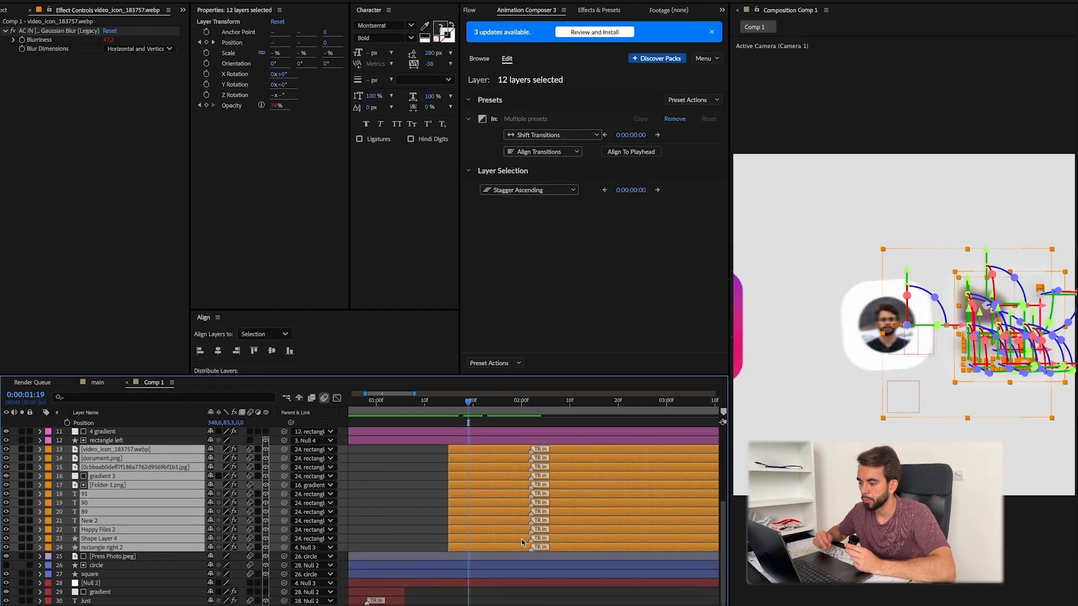
Step: Shorten the blur-in of the twelve Happy Files layers by moving their transition markers to 0:00:01:21
{"action": "mouse_move", "coordinate": [459, 402]}
{"action": "left_mouse_down"}
{"action": "mouse_move", "coordinate": [532, 414]}
{"action": "mouse_move", "coordinate": [489, 417]}
{"action": "mouse_move", "coordinate": [567, 418]}
{"action": "mouse_move", "coordinate": [459, 418]}
{"action": "left_mouse_up"}
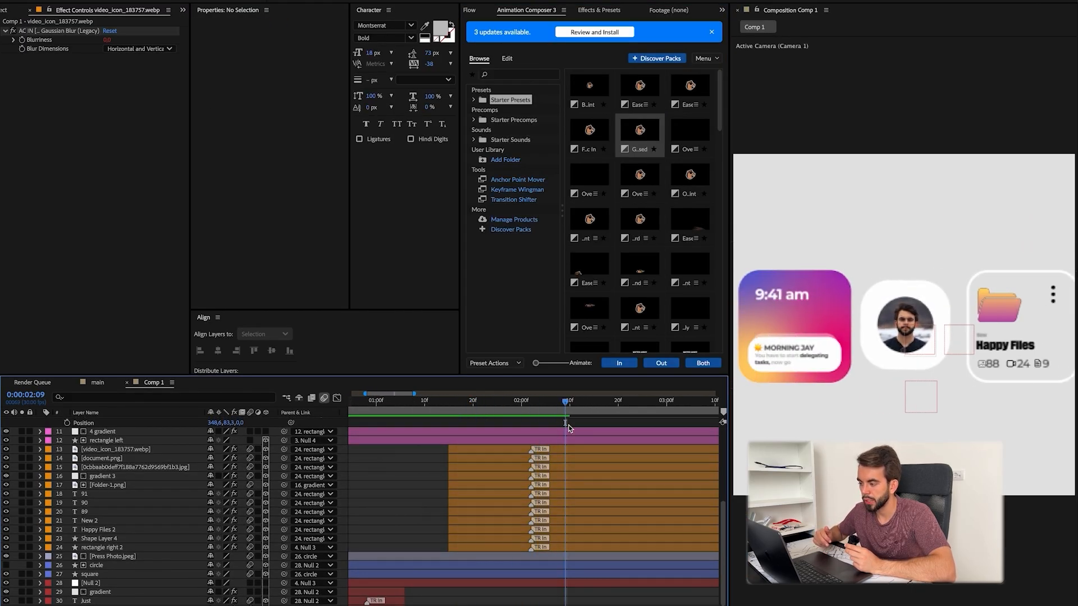
{"action": "left_click_drag", "start_coordinate": [535, 450], "coordinate": [472, 450]}
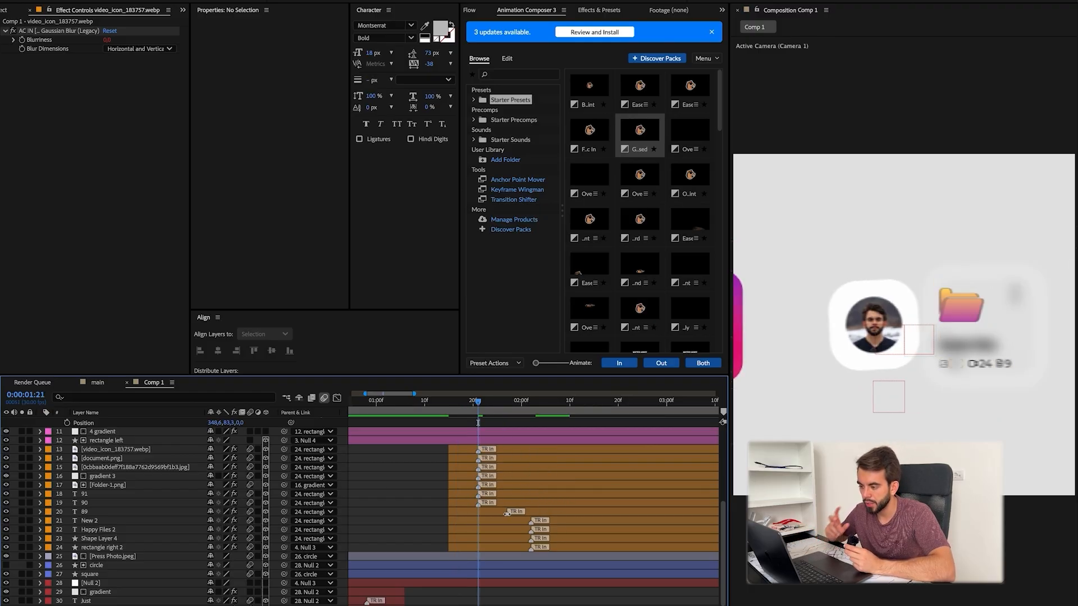
{"action": "left_click_drag", "start_coordinate": [506, 513], "coordinate": [479, 512]}
{"action": "left_click", "coordinate": [488, 505]}
{"action": "key", "text": "space"}
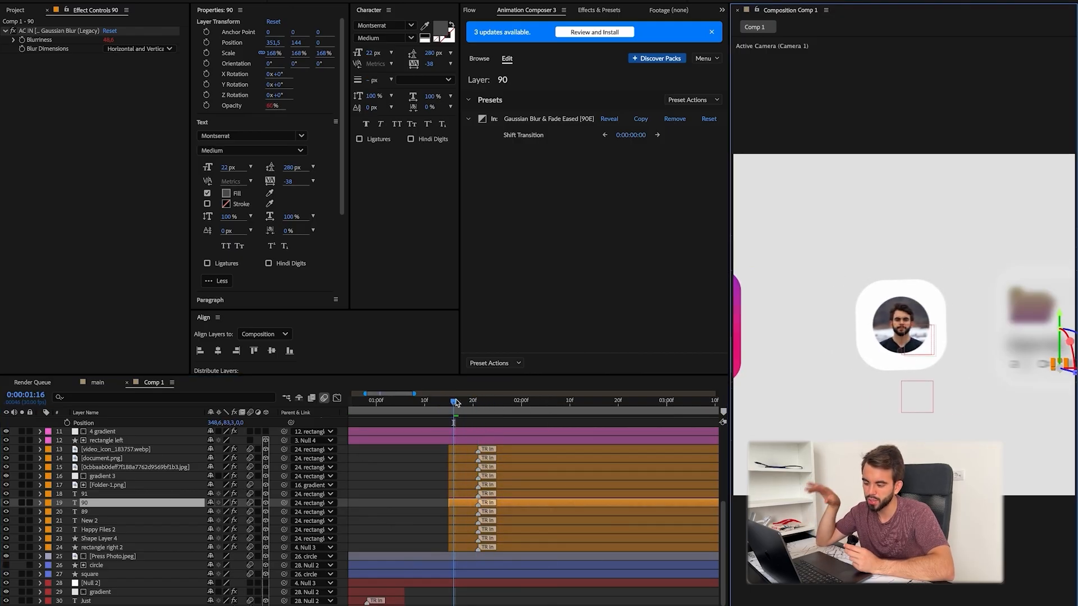
Step: Step through the Happy Files card's entrance in the reference video and compare it with the composition
{"action": "left_click_drag", "start_coordinate": [456, 403], "coordinate": [480, 402]}
{"action": "left_click", "coordinate": [556, 599]}
{"action": "key", "text": "Right"}
{"action": "key", "text": "Right"}
{"action": "key", "text": "Right"}
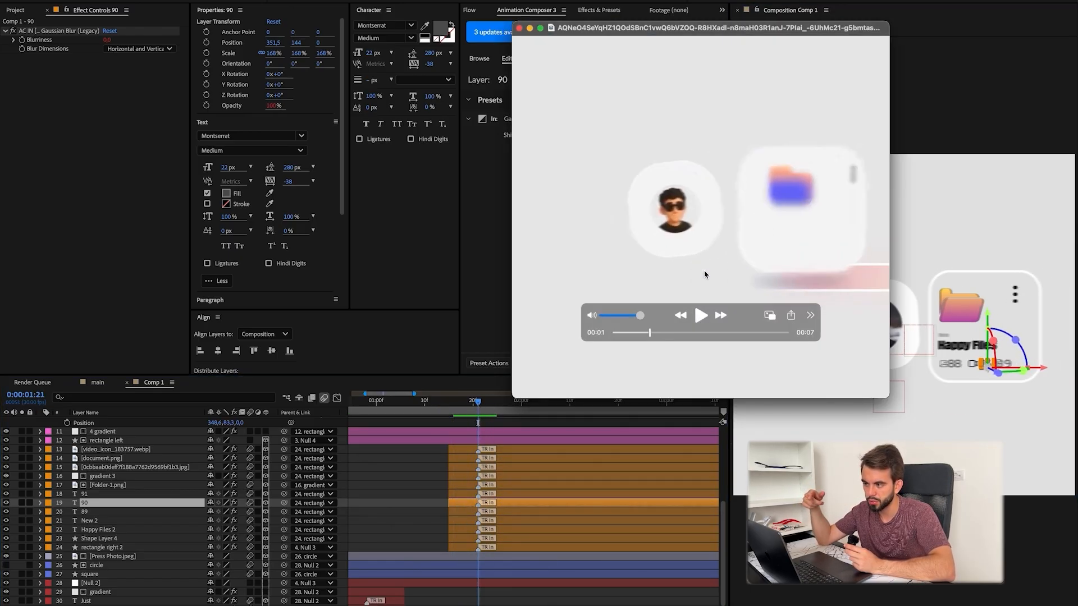
{"action": "key", "text": "Right"}
{"action": "key", "text": "Right"}
{"action": "key", "text": "Right"}
Step: Try the Overshoot Position & Scale in-transition on the video icon layer
{"action": "left_click", "coordinate": [476, 61]}
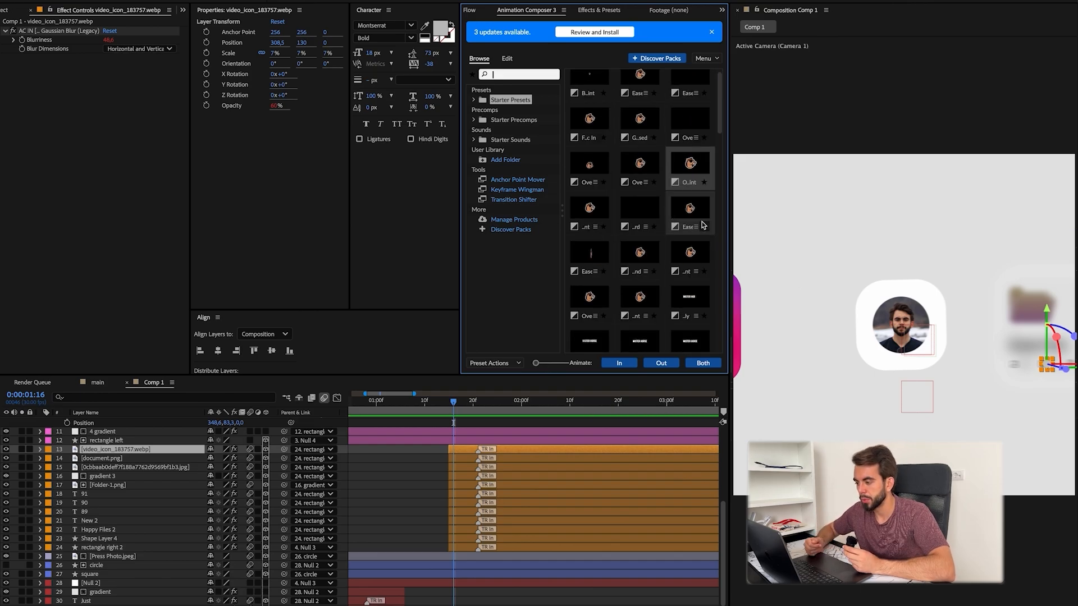
{"action": "double_click", "coordinate": [672, 229]}
{"action": "left_click", "coordinate": [481, 64]}
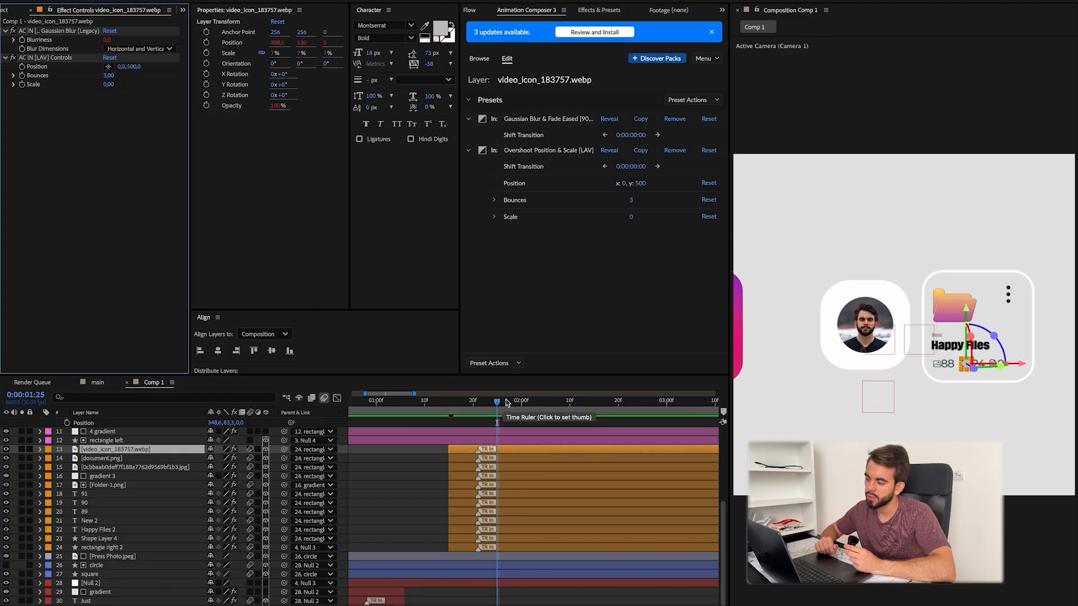
{"action": "left_click_drag", "start_coordinate": [505, 403], "coordinate": [474, 399]}
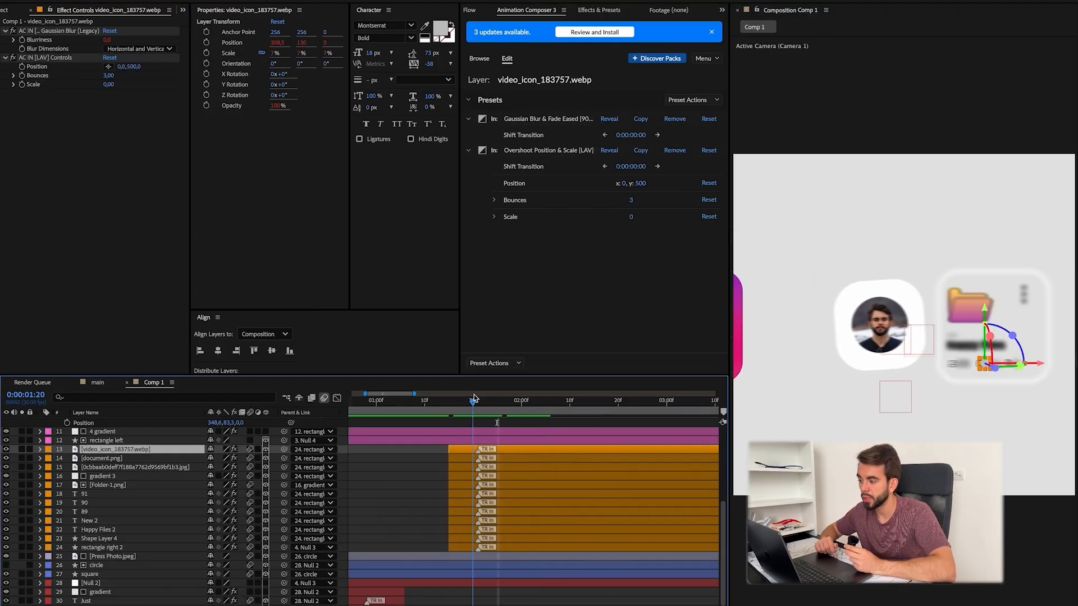
Step: Move the Happy Files layers' transition markers to 0:00:01:17 and review the animation
{"action": "key", "text": "ctrl+a"}
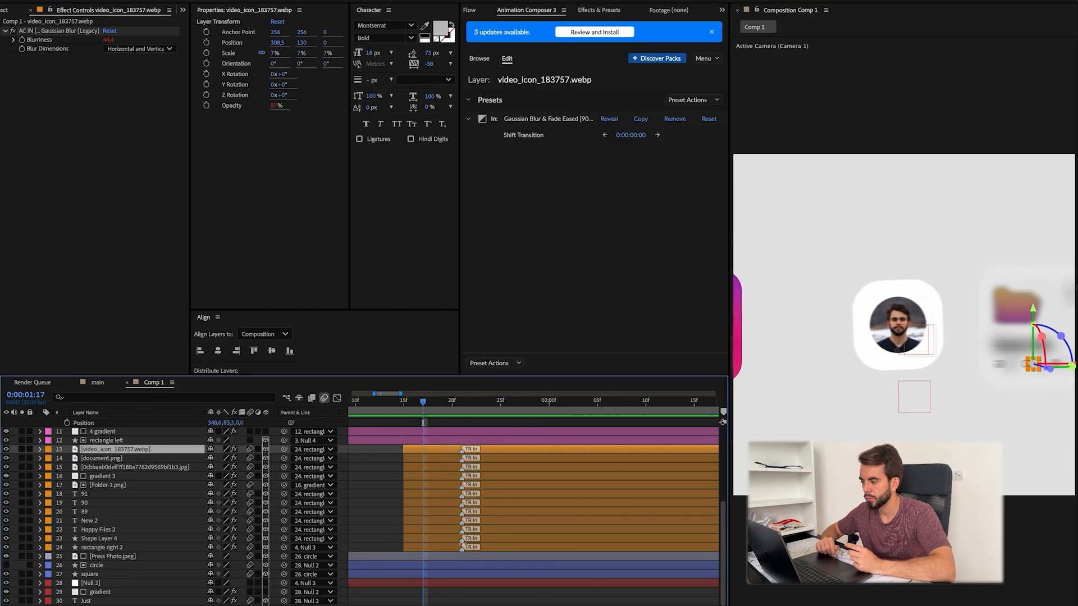
{"action": "key", "text": "ctrl+a"}
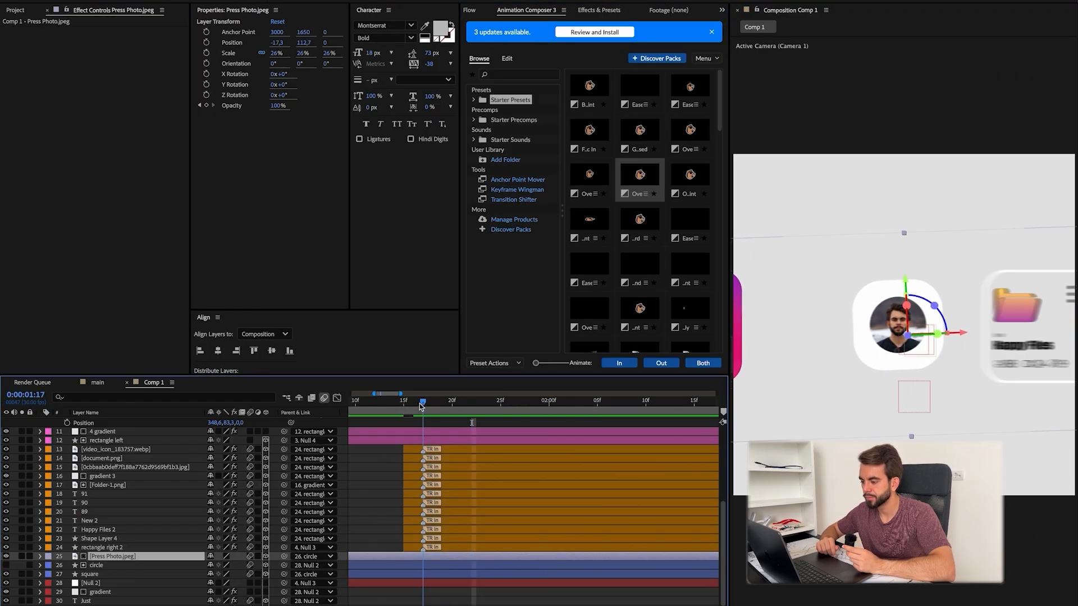
{"action": "left_click_drag", "start_coordinate": [396, 401], "coordinate": [405, 414]}
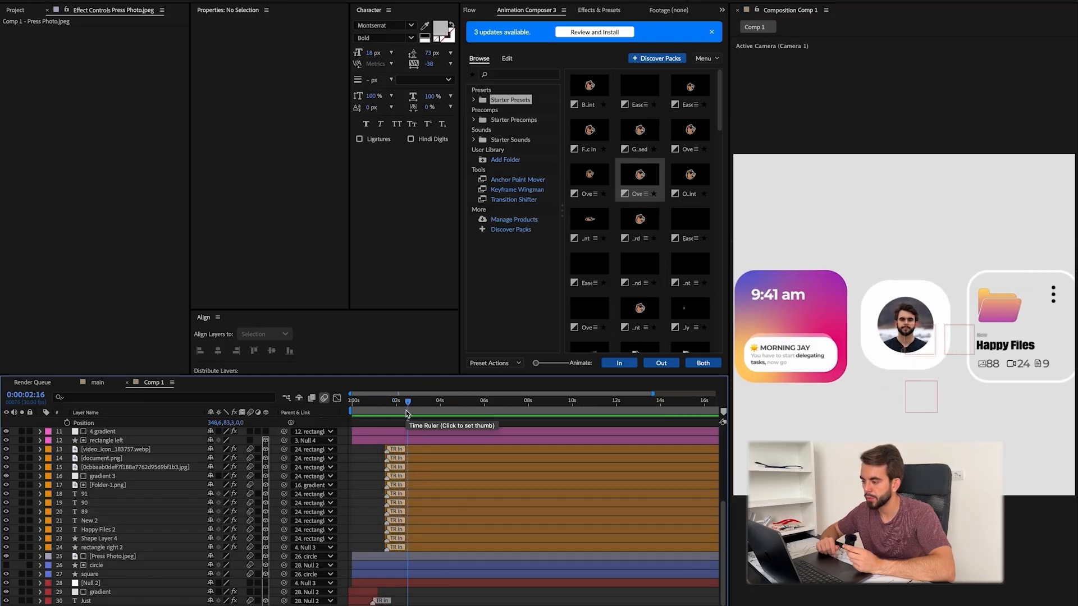
Step: Give the eight 9:41 am card layers pink labels and trim their starts to about 0:00:02:00
{"action": "scroll", "coordinate": [416, 510], "scroll_direction": "up", "scroll_amount": 5}
{"action": "left_click", "coordinate": [112, 458]}
{"action": "left_click", "coordinate": [106, 546], "text": "shift"}
{"action": "left_click", "coordinate": [49, 546]}
{"action": "left_click", "coordinate": [84, 564]}
{"action": "left_click_drag", "start_coordinate": [408, 402], "coordinate": [399, 403]}
{"action": "left_click", "coordinate": [392, 573], "text": "shift"}
{"action": "key", "text": "alt+["}
Step: Apply the Gaussian Blur & Fade Eased in-transition to the eight 9:41 am card layers and shift their transition markers
{"action": "key", "text": "="}
{"action": "key", "text": "="}
{"action": "left_click", "coordinate": [640, 222]}
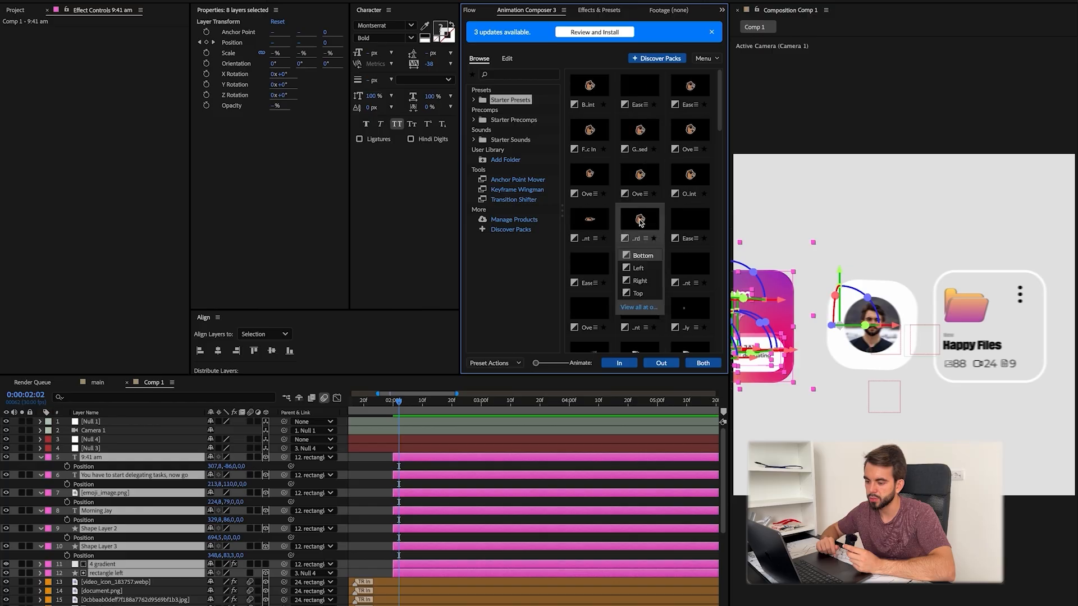
{"action": "double_click", "coordinate": [691, 248]}
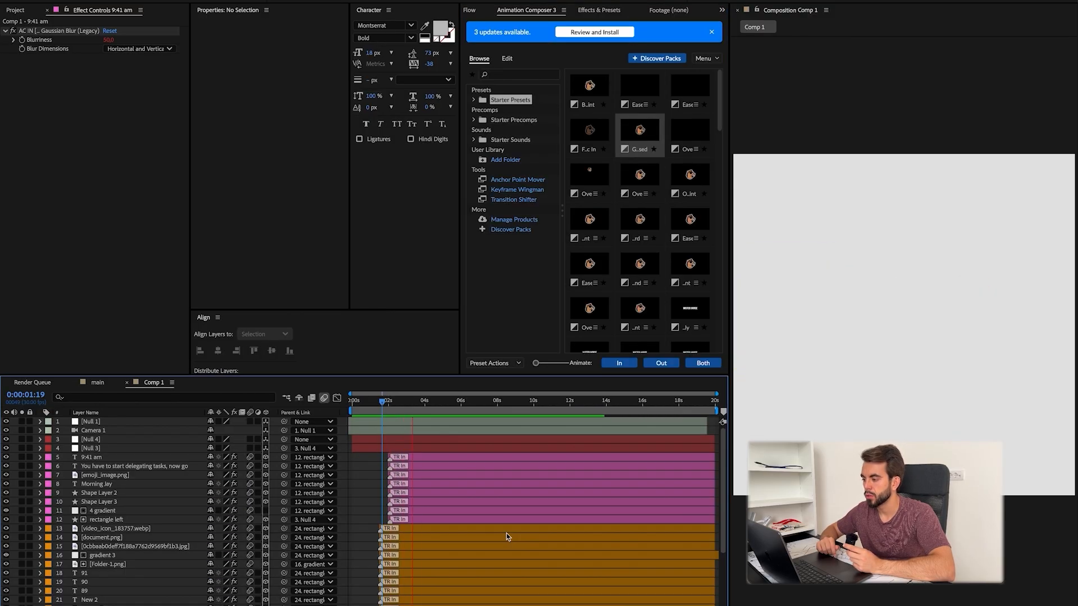
{"action": "left_click", "coordinate": [409, 412]}
{"action": "left_click", "coordinate": [230, 512]}
{"action": "left_click", "coordinate": [265, 511]}
{"action": "left_click", "coordinate": [362, 500]}
{"action": "left_click_drag", "start_coordinate": [407, 402], "coordinate": [384, 422]}
{"action": "left_click", "coordinate": [581, 178]}
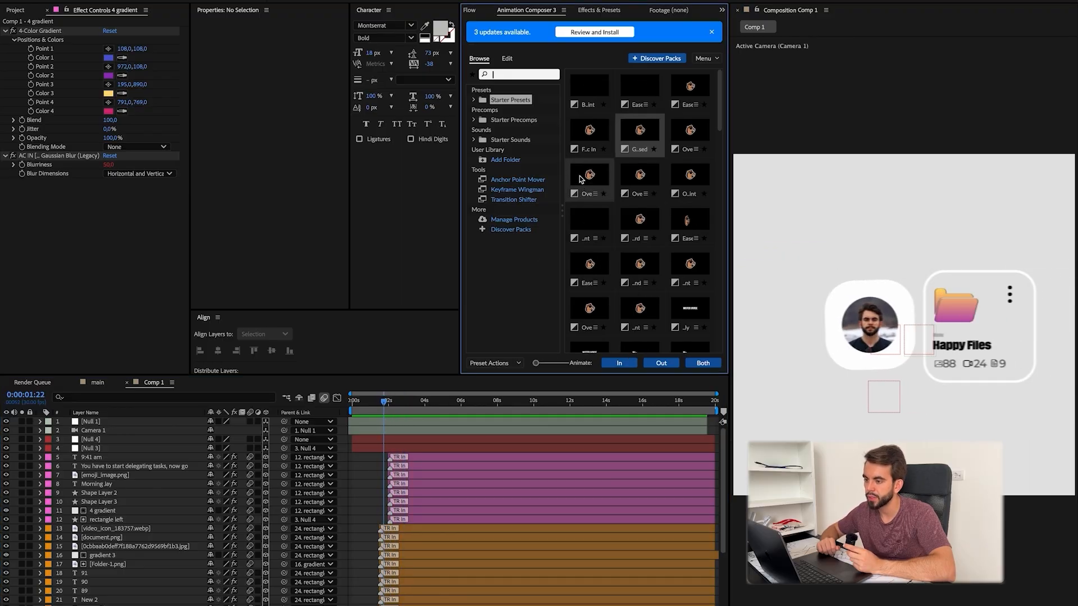
Step: Add the Transform effect to the video icon layer of the Happy Files card
{"action": "left_click", "coordinate": [409, 546]}
{"action": "scroll", "coordinate": [402, 531], "scroll_direction": "down", "scroll_amount": 5}
{"action": "scroll", "coordinate": [397, 530], "scroll_direction": "up", "scroll_amount": 1}
{"action": "left_click", "coordinate": [397, 531]}
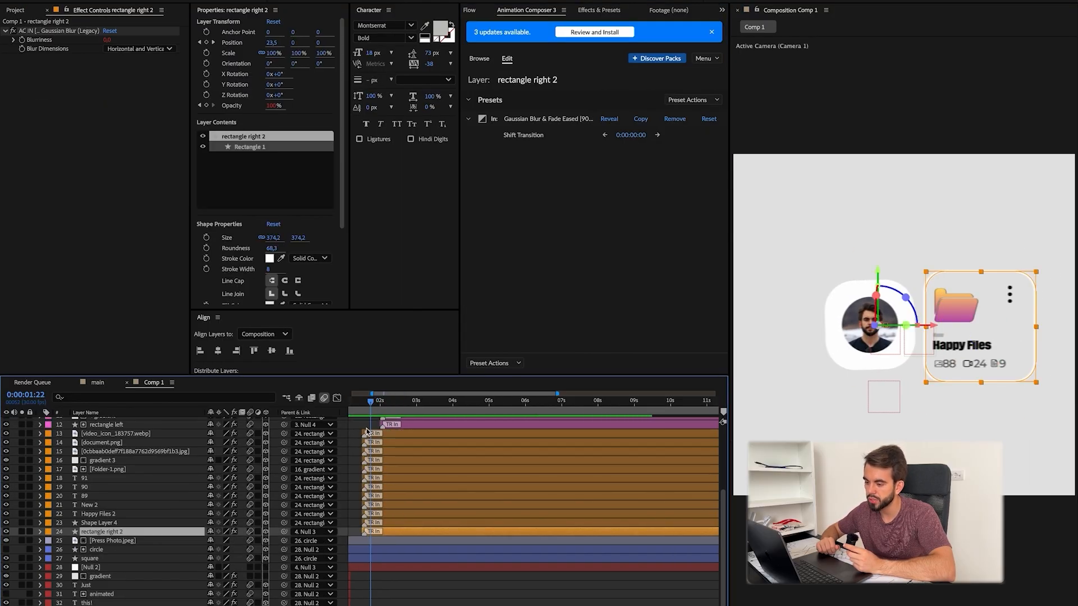
{"action": "left_click", "coordinate": [388, 433]}
{"action": "key", "text": "ctrl+space"}
{"action": "type", "text": "transf"}
{"action": "key", "text": "Return"}
Step: Check the reference video and keyframe the video icon's Transform position at 0:00:01:15, where its layer starts
{"action": "key", "text": "super+Tab"}
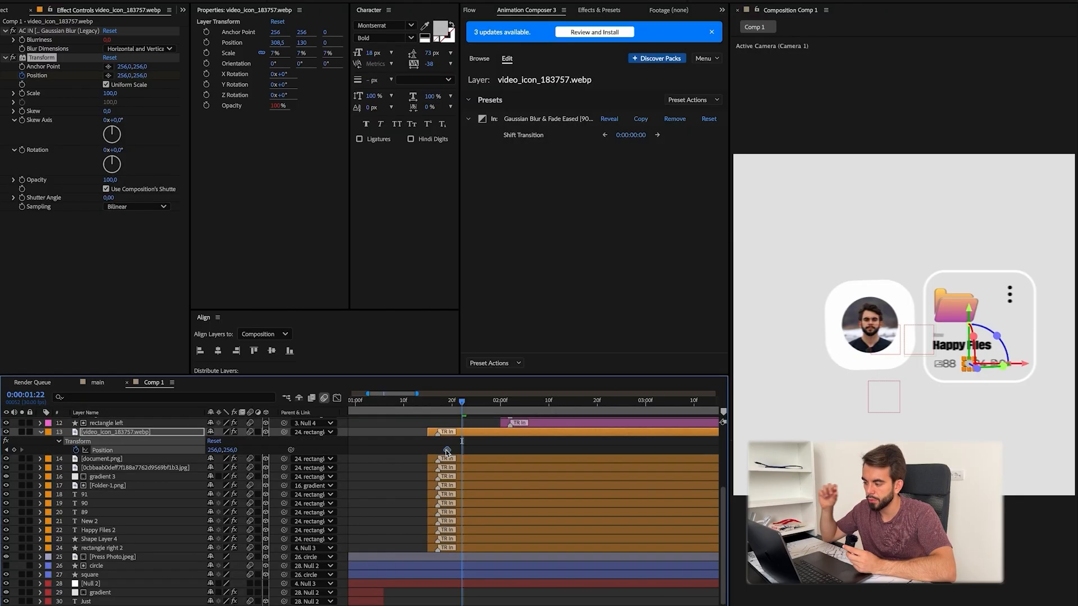
{"action": "left_click_drag", "start_coordinate": [446, 450], "coordinate": [438, 449]}
{"action": "left_click", "coordinate": [438, 406]}
{"action": "left_click_drag", "start_coordinate": [444, 406], "coordinate": [467, 405]}
Step: Animate the video icon's Transform position from 256, 754 at 0:00:01:15 to 256, 256 at 0:00:01:23
{"action": "left_click_drag", "start_coordinate": [140, 66], "coordinate": [92, 70]}
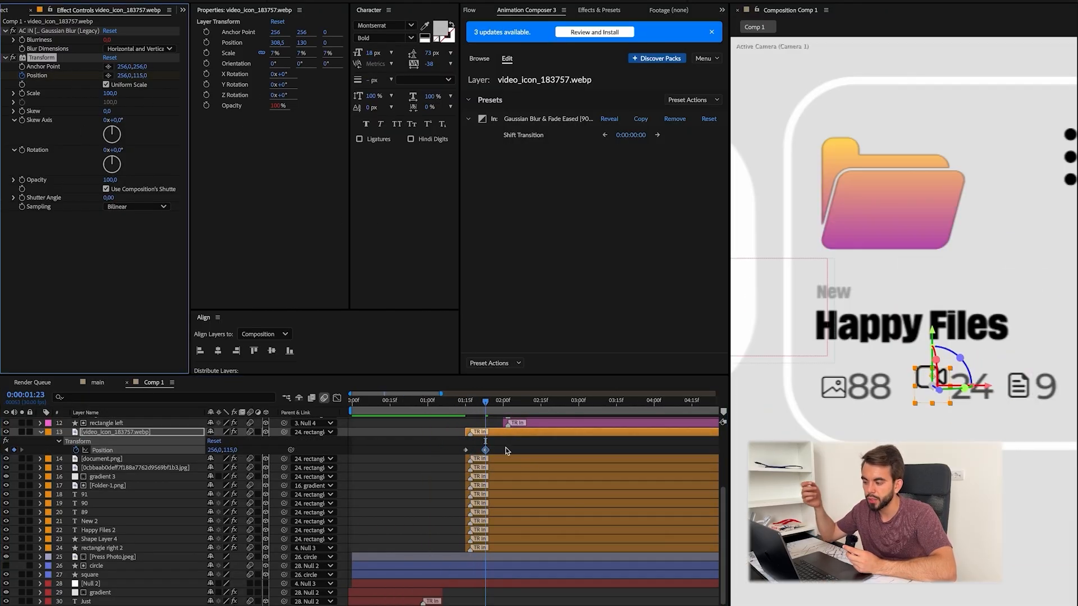
{"action": "left_click", "coordinate": [487, 406]}
{"action": "left_click_drag", "start_coordinate": [487, 406], "coordinate": [468, 406]}
{"action": "left_click", "coordinate": [156, 77]}
{"action": "key", "text": "ctrl+z"}
{"action": "key", "text": "ctrl+z"}
{"action": "key", "text": "ctrl+z"}
{"action": "key", "text": "ctrl+z"}
{"action": "key", "text": "ctrl+shift+z"}
{"action": "key", "text": "ctrl+shift+z"}
{"action": "key", "text": "ctrl+shift+z"}
{"action": "key", "text": "ctrl+shift+z"}
{"action": "key", "text": "ctrl+shift+z"}
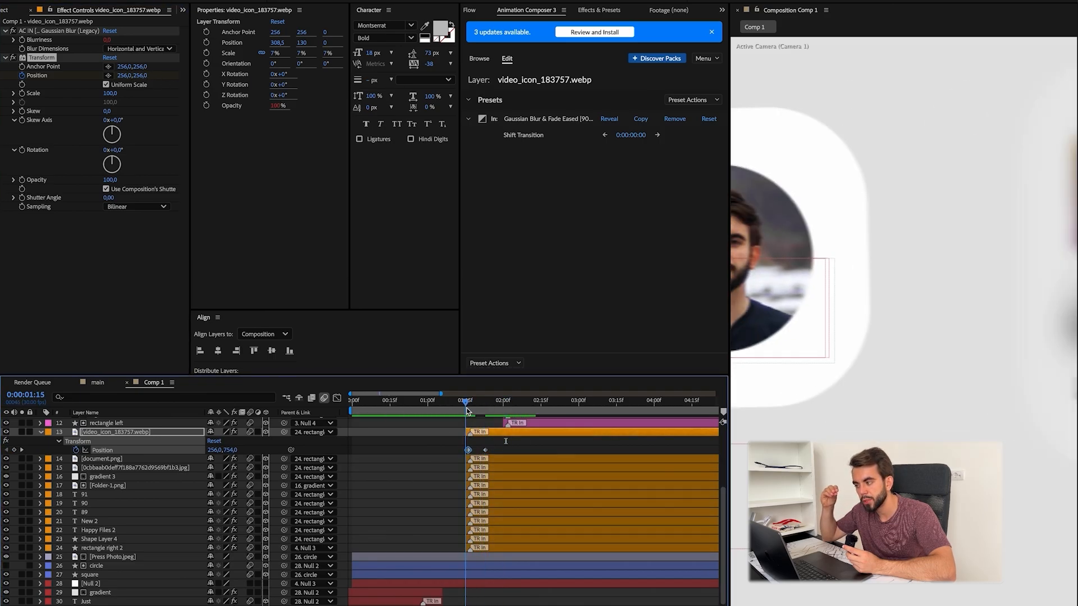
Step: Expand the video icon's effects in the timeline and copy its animated Transform effect
{"action": "left_click", "coordinate": [60, 441]}
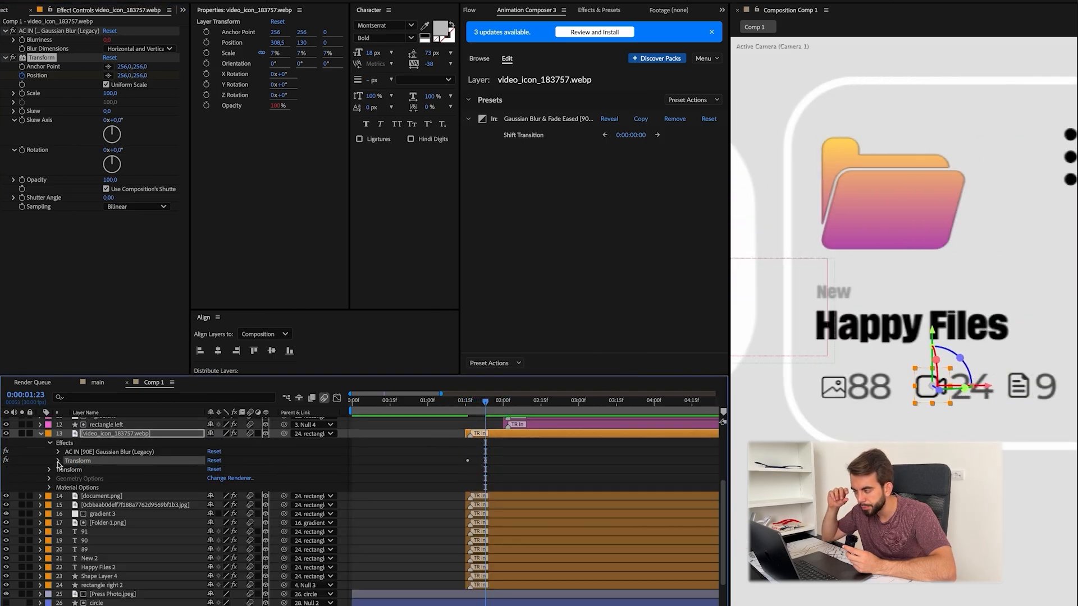
{"action": "left_click", "coordinate": [468, 405]}
{"action": "scroll", "coordinate": [838, 416], "scroll_direction": "down", "scroll_amount": 2}
{"action": "left_click", "coordinate": [494, 496]}
{"action": "key", "text": "shift+slash"}
{"action": "left_click", "coordinate": [495, 585], "text": "shift"}
Step: Paste the animated Transform effect onto the card layers from document.png to Happy Files 2 and check their motion
{"action": "left_click", "coordinate": [97, 603]}
{"action": "left_click", "coordinate": [100, 577]}
{"action": "left_click", "coordinate": [7, 577]}
{"action": "left_click", "coordinate": [7, 577]}
{"action": "left_click", "coordinate": [100, 567]}
{"action": "left_click", "coordinate": [126, 497], "text": "shift"}
{"action": "key", "text": "ctrl+v"}
{"action": "left_click", "coordinate": [416, 478]}
{"action": "left_click_drag", "start_coordinate": [468, 403], "coordinate": [516, 405]}
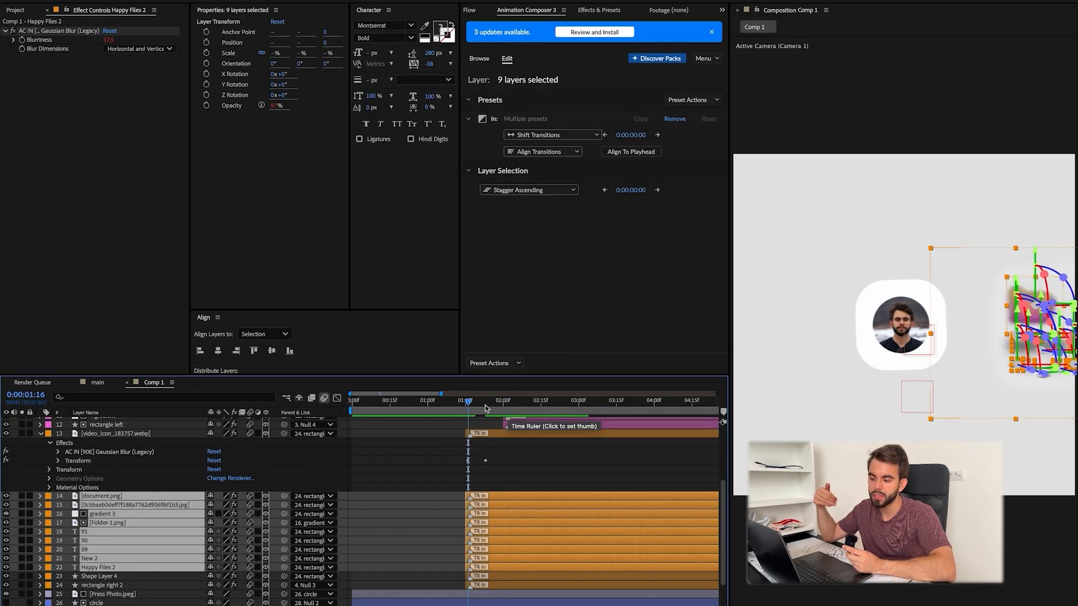
{"action": "left_click", "coordinate": [103, 496]}
{"action": "left_click", "coordinate": [135, 504], "text": "shift"}
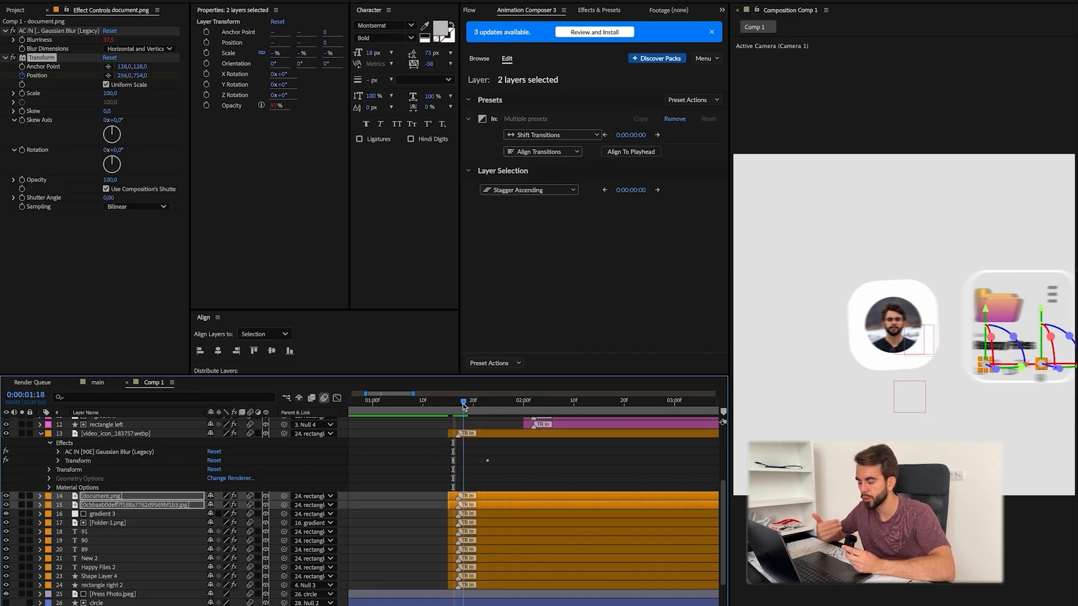
Step: Try adding a fresh Transform effect to the Happy Files 2 text layer
{"action": "left_click", "coordinate": [98, 568]}
{"action": "left_click", "coordinate": [456, 406]}
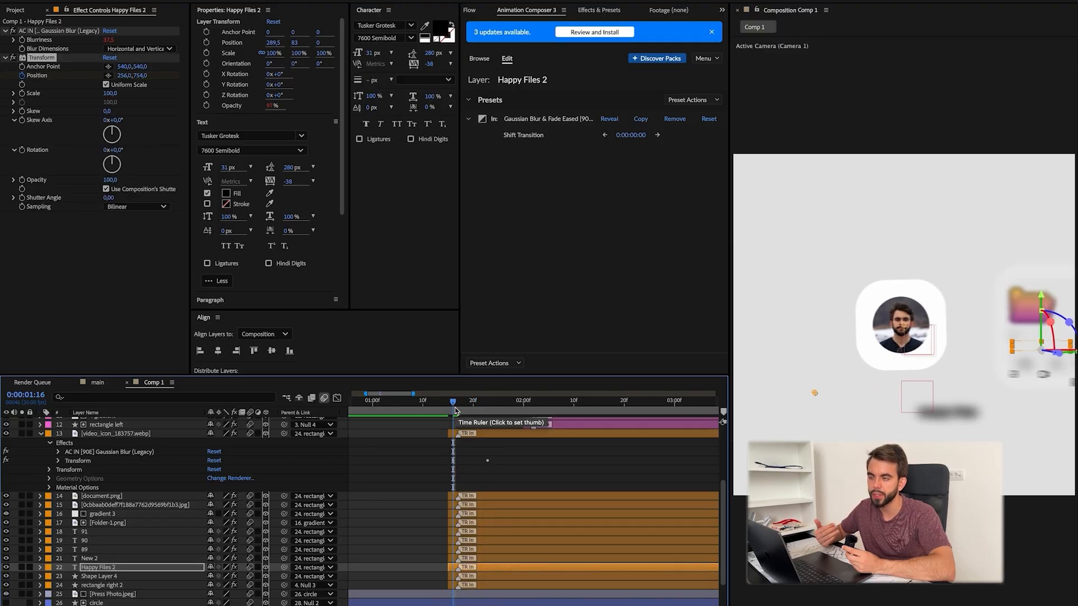
{"action": "key", "text": "ctrl+space"}
{"action": "type", "text": "transform"}
{"action": "key", "text": "Return"}
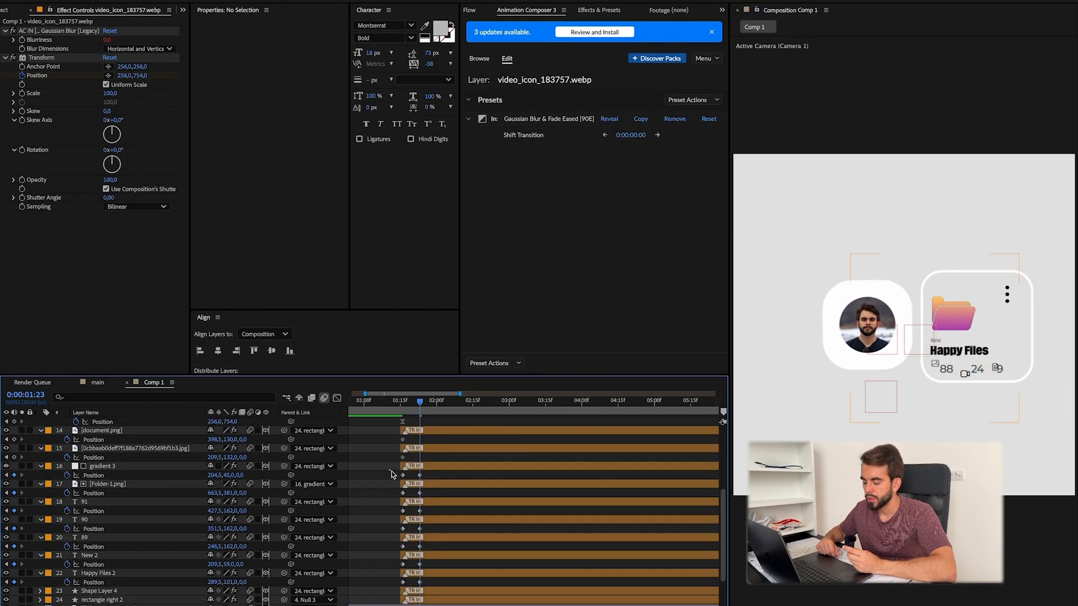
Step: Animate the Happy Files 2 text's position, adding a keyframe of 289.5, 83 at 0:00:01:23
{"action": "left_click_drag", "start_coordinate": [392, 472], "coordinate": [449, 581]}
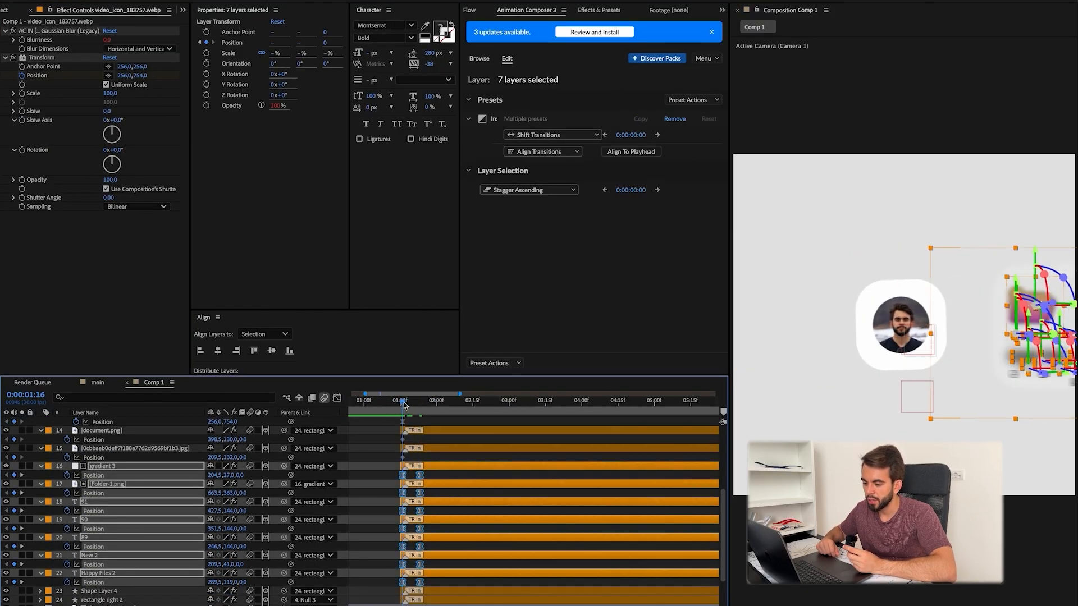
{"action": "left_click", "coordinate": [385, 469]}
{"action": "mouse_move", "coordinate": [403, 402]}
{"action": "left_mouse_down"}
{"action": "mouse_move", "coordinate": [443, 402]}
{"action": "mouse_move", "coordinate": [420, 402]}
{"action": "mouse_move", "coordinate": [419, 416]}
{"action": "left_mouse_up"}
{"action": "left_click", "coordinate": [501, 478]}
{"action": "left_click", "coordinate": [418, 408]}
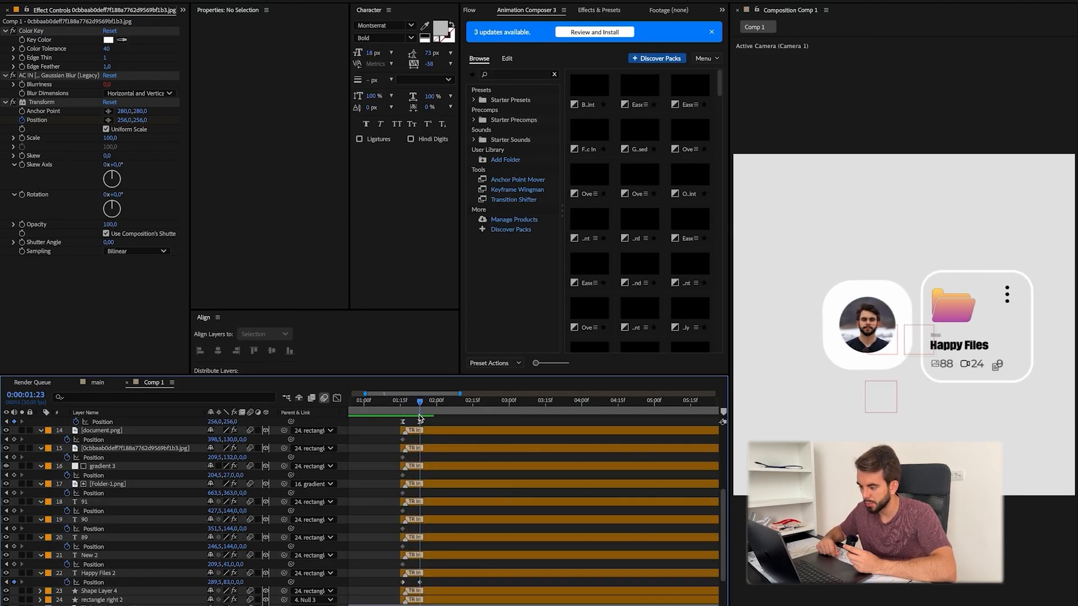
Step: Remove document.png's position keyframing, place it at 398.5, 120, and move the 91 number text to 441.5, 144
{"action": "scroll", "coordinate": [168, 478], "scroll_direction": "up", "scroll_amount": 4}
{"action": "left_click", "coordinate": [125, 483]}
{"action": "left_click", "coordinate": [168, 510]}
{"action": "left_click_drag", "start_coordinate": [229, 520], "coordinate": [224, 519]}
{"action": "scroll", "coordinate": [954, 359], "scroll_direction": "up", "scroll_amount": 2}
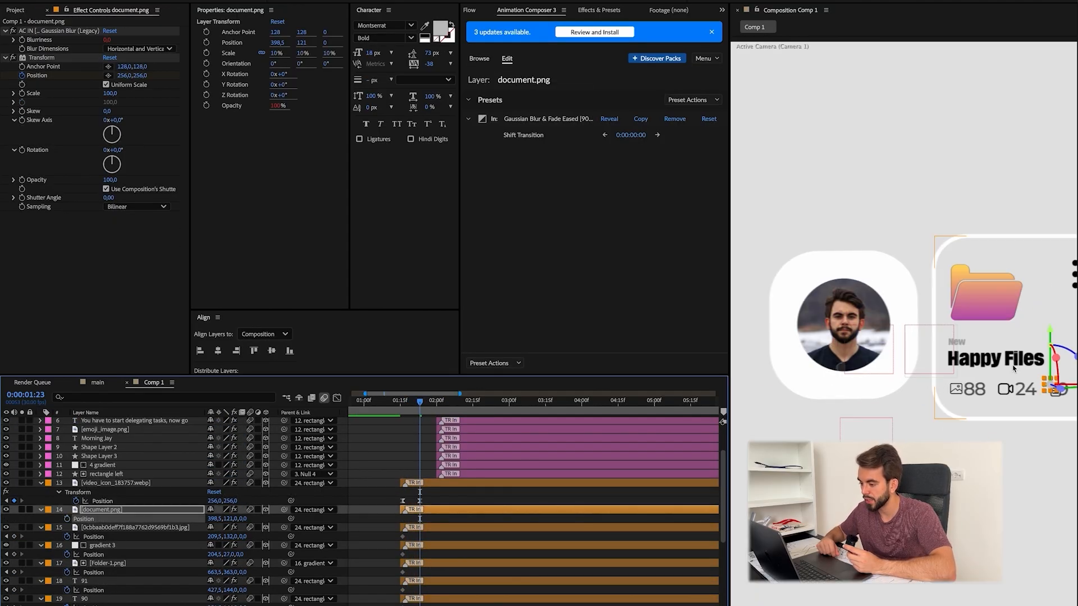
{"action": "left_click_drag", "start_coordinate": [982, 388], "coordinate": [772, 287]}
{"action": "scroll", "coordinate": [224, 517], "scroll_direction": "down", "scroll_amount": 3}
{"action": "left_click_drag", "start_coordinate": [216, 510], "coordinate": [223, 510]}
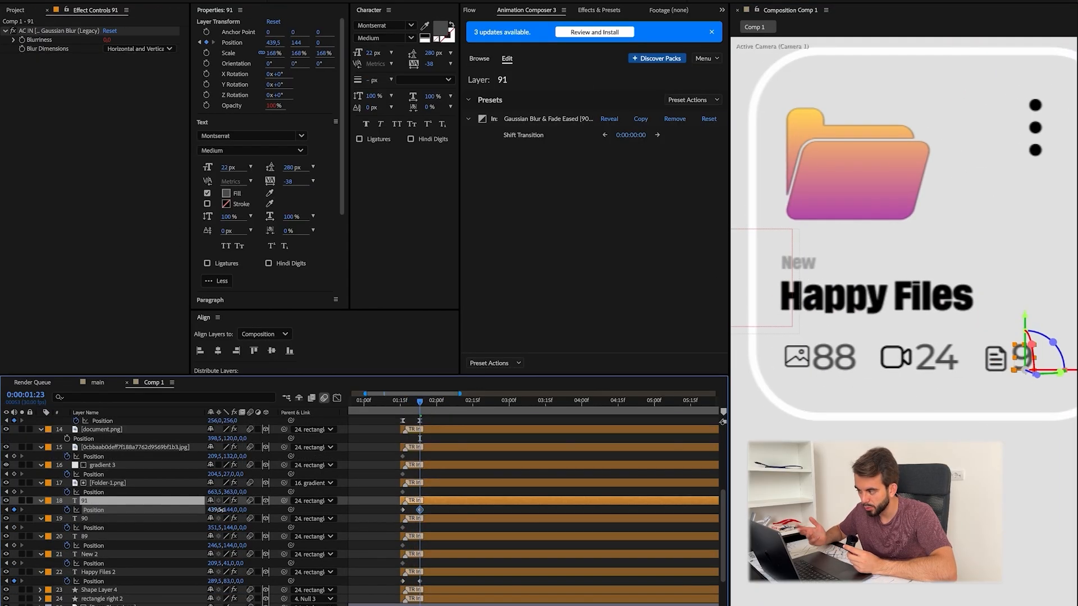
Step: Give the layers from gradient 3 to New 2 position keyframes at 0:00:01:17 and 0:00:01:23 with an offset start, and preview them
{"action": "left_click", "coordinate": [402, 457]}
{"action": "left_click_drag", "start_coordinate": [411, 469], "coordinate": [396, 568]}
{"action": "left_click_drag", "start_coordinate": [403, 545], "coordinate": [420, 546]}
{"action": "left_click_drag", "start_coordinate": [420, 402], "coordinate": [405, 404]}
{"action": "left_click_drag", "start_coordinate": [227, 474], "coordinate": [241, 475]}
{"action": "mouse_move", "coordinate": [405, 403]}
{"action": "left_mouse_down"}
{"action": "mouse_move", "coordinate": [417, 410]}
{"action": "mouse_move", "coordinate": [386, 408]}
{"action": "mouse_move", "coordinate": [415, 409]}
{"action": "mouse_move", "coordinate": [405, 411]}
{"action": "left_mouse_up"}
{"action": "key", "text": "shift+slash"}
{"action": "left_click", "coordinate": [376, 495]}
{"action": "key", "text": "space"}
Step: Undo the last position offset, raise the start positions of gradient 3 through New 2 by 29 pixels, and preview the motion
{"action": "left_click", "coordinate": [408, 410]}
{"action": "key", "text": "super+z"}
{"action": "left_click_drag", "start_coordinate": [230, 492], "coordinate": [216, 493]}
{"action": "left_click", "coordinate": [375, 496]}
{"action": "key", "text": "space"}
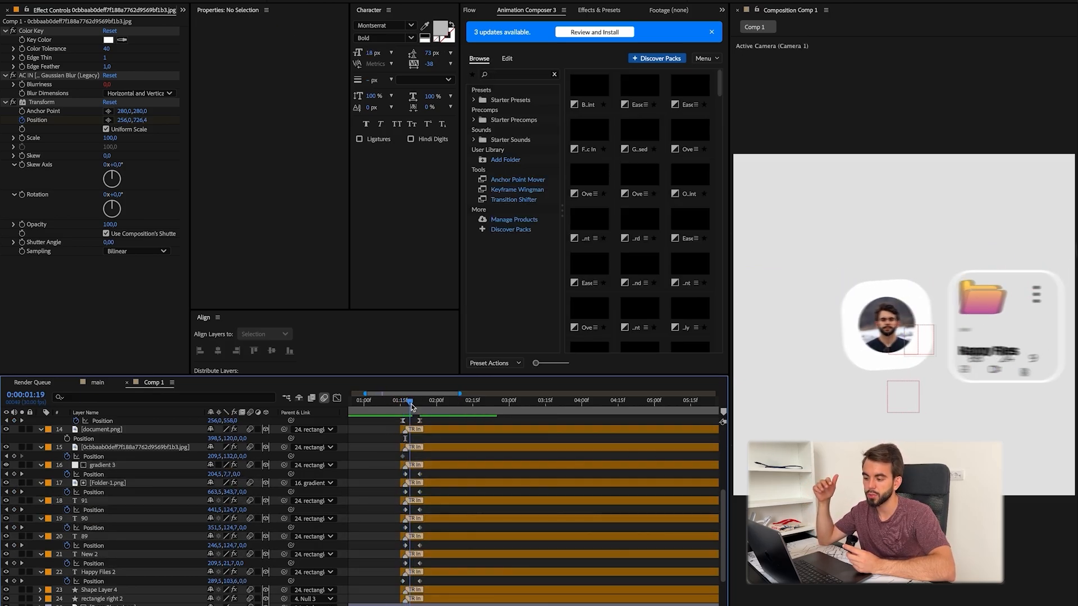
Step: Try starting Folder-1.png from position 723.5, 334 at 0:00:01:17
{"action": "left_click", "coordinate": [110, 549]}
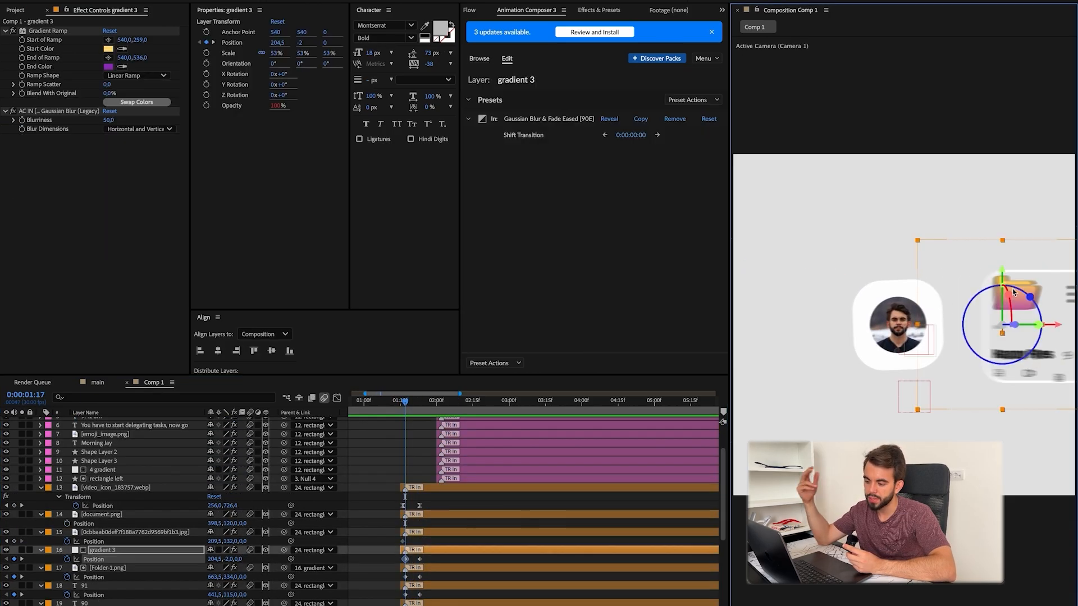
{"action": "left_click", "coordinate": [112, 532]}
{"action": "left_click", "coordinate": [111, 551]}
{"action": "scroll", "coordinate": [109, 560], "scroll_direction": "down", "scroll_amount": 5}
{"action": "left_click", "coordinate": [117, 579]}
{"action": "left_click", "coordinate": [107, 552]}
{"action": "left_click", "coordinate": [112, 462]}
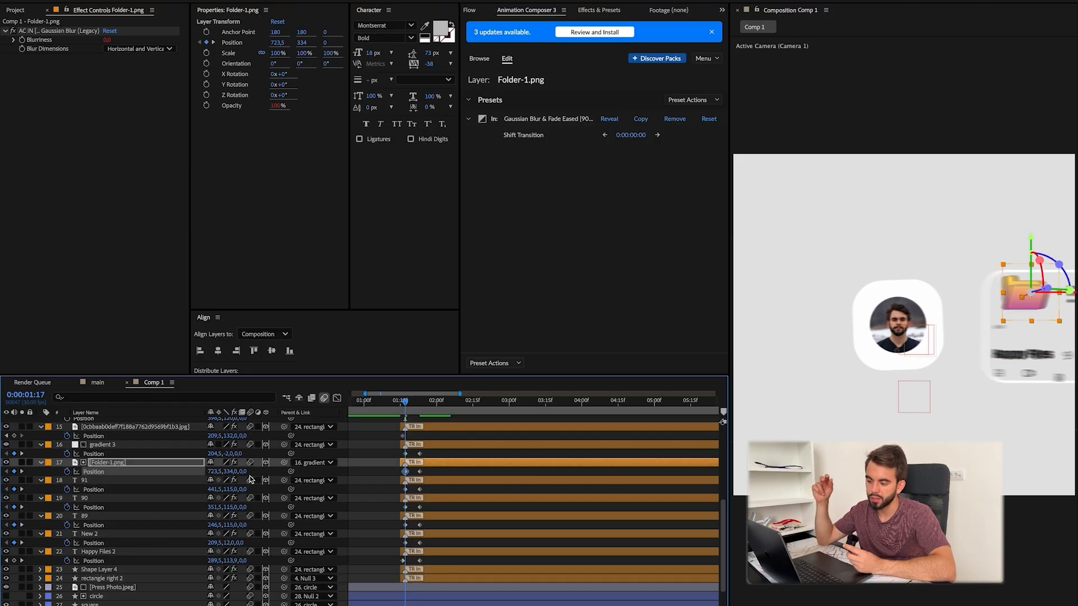
Step: Preview the card's motion and try staggering the start times of its content layers up to gradient 3
{"action": "left_click_drag", "start_coordinate": [430, 407], "coordinate": [505, 407]}
{"action": "left_click_drag", "start_coordinate": [505, 407], "coordinate": [392, 407]}
{"action": "key", "text": "space"}
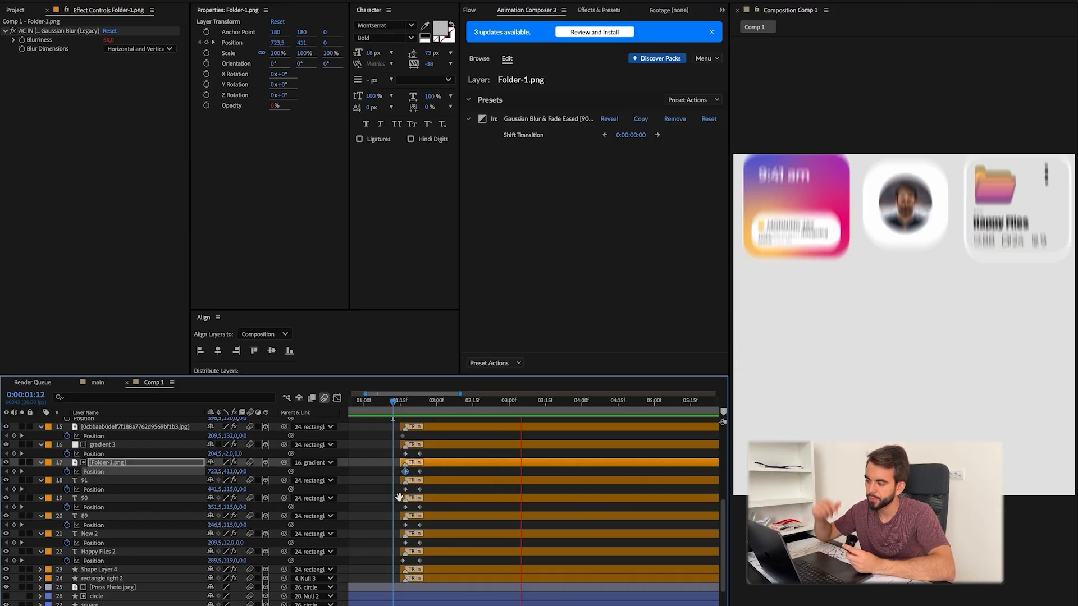
{"action": "key", "text": "space"}
{"action": "scroll", "coordinate": [450, 492], "scroll_direction": "down", "scroll_amount": 6}
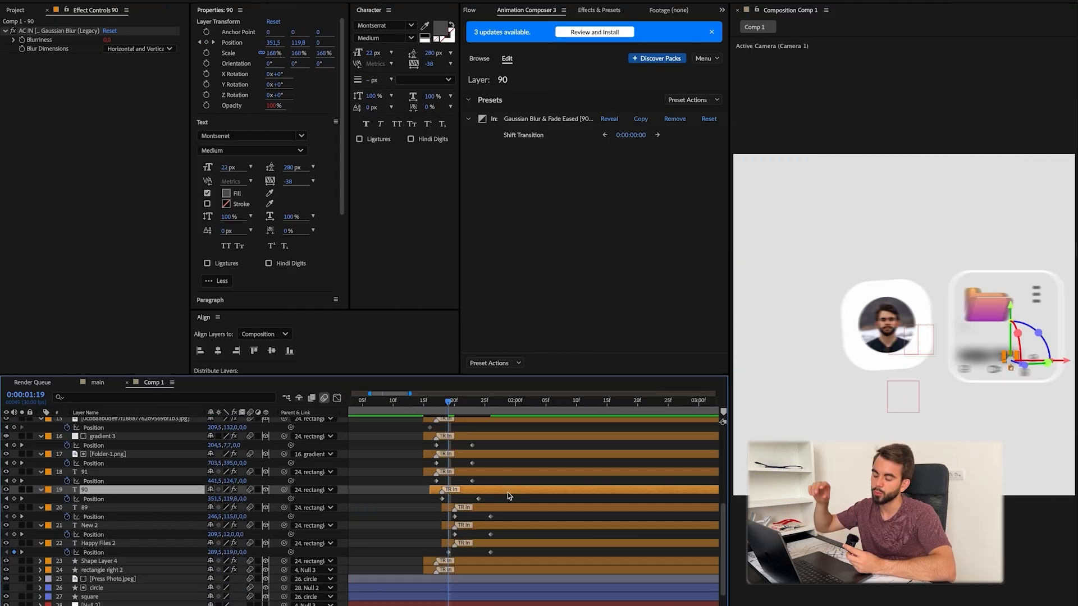
{"action": "left_click", "coordinate": [499, 472]}
{"action": "left_click", "coordinate": [490, 454]}
{"action": "left_click", "coordinate": [480, 436]}
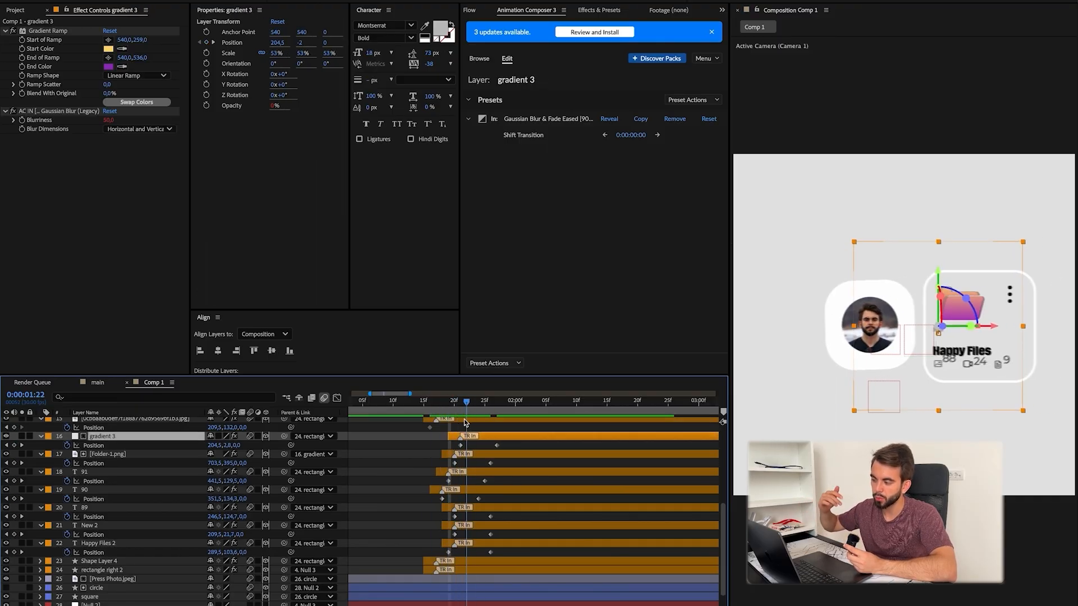
Step: Undo the staggering of the Happy Files card's layers
{"action": "key", "text": "super+z"}
{"action": "key", "text": "super+z"}
{"action": "key", "text": "super+z"}
{"action": "key", "text": "super+z"}
{"action": "key", "text": "super+z"}
{"action": "key", "text": "super+z"}
{"action": "key", "text": "super+shift+z"}
Step: Replace the vertical start offset of gradient 3 through New 2 with a horizontal one, starting gradient 3 at 247.5, 27 and 91 at 484.5, 144
{"action": "key", "text": "super+shift+z"}
{"action": "key", "text": "super+shift+z"}
{"action": "key", "text": "super+z"}
{"action": "key", "text": "super+z"}
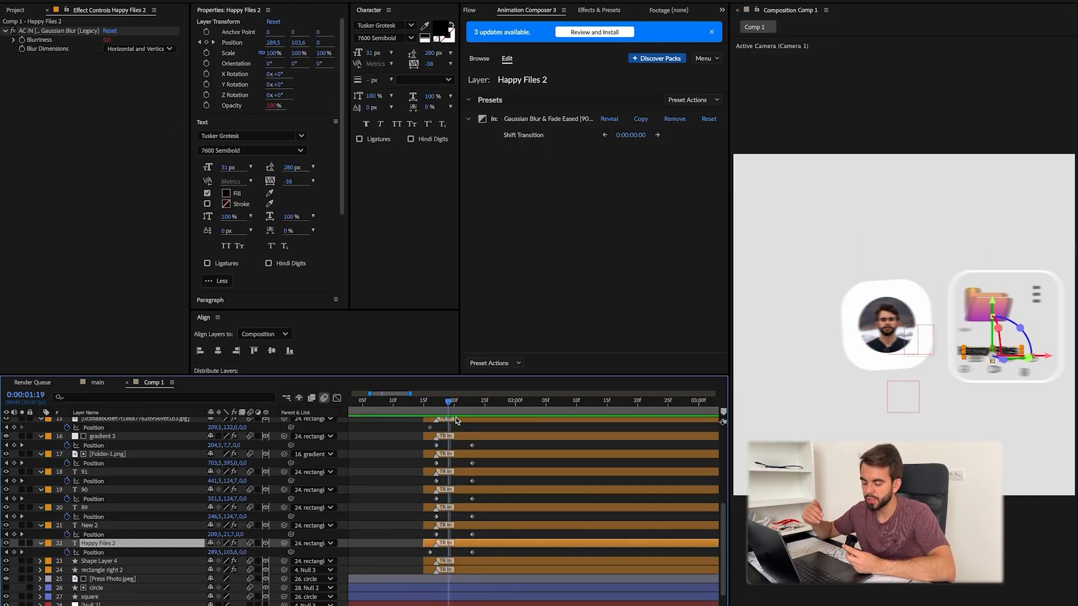
{"action": "scroll", "coordinate": [460, 432], "scroll_direction": "up", "scroll_amount": 2}
{"action": "key", "text": "super+z"}
{"action": "key", "text": "super+z"}
{"action": "key", "text": "super+z"}
{"action": "key", "text": "super+z"}
{"action": "key", "text": "super+z"}
{"action": "key", "text": "super+z"}
{"action": "key", "text": "super+shift+z"}
{"action": "key", "text": "super+shift+z"}
{"action": "key", "text": "super+shift+z"}
{"action": "key", "text": "super+shift+z"}
{"action": "key", "text": "super+shift+z"}
{"action": "key", "text": "super+shift+z"}
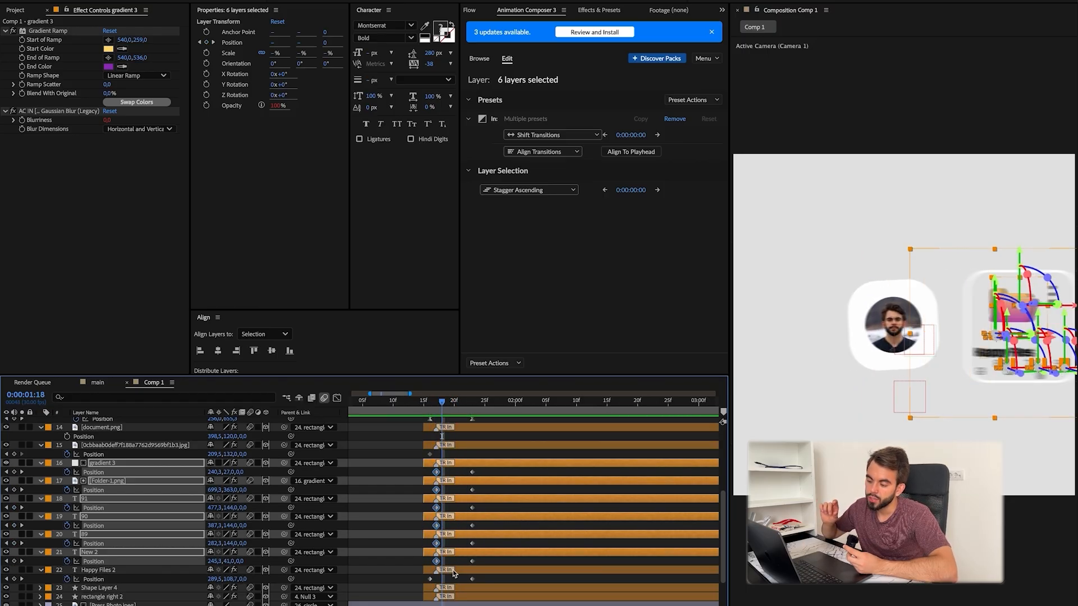
Step: Stagger the layers from New 2 up to gradient 3, starting between about 0:00:01:17 and 0:00:01:22
{"action": "left_click_drag", "start_coordinate": [456, 552], "coordinate": [468, 552]}
{"action": "left_click", "coordinate": [441, 492]}
{"action": "left_click", "coordinate": [471, 516]}
{"action": "left_click_drag", "start_coordinate": [472, 500], "coordinate": [478, 499]}
{"action": "left_click_drag", "start_coordinate": [484, 482], "coordinate": [497, 481]}
{"action": "left_click", "coordinate": [500, 464]}
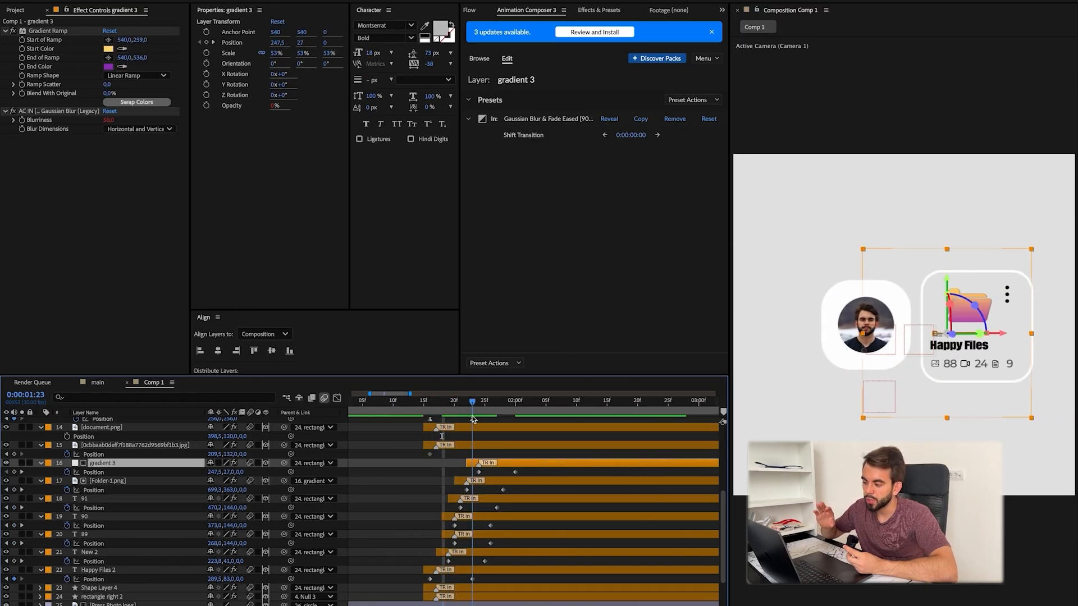
Step: Delay document.png and the card's JPG icon layer, and retime Folder-1.png and gradient 3, so all four start at about 0:00:01:21
{"action": "left_click_drag", "start_coordinate": [472, 419], "coordinate": [466, 420]}
{"action": "left_click_drag", "start_coordinate": [457, 447], "coordinate": [501, 447]}
{"action": "scroll", "coordinate": [483, 455], "scroll_direction": "up", "scroll_amount": 3}
{"action": "left_click_drag", "start_coordinate": [459, 483], "coordinate": [508, 484]}
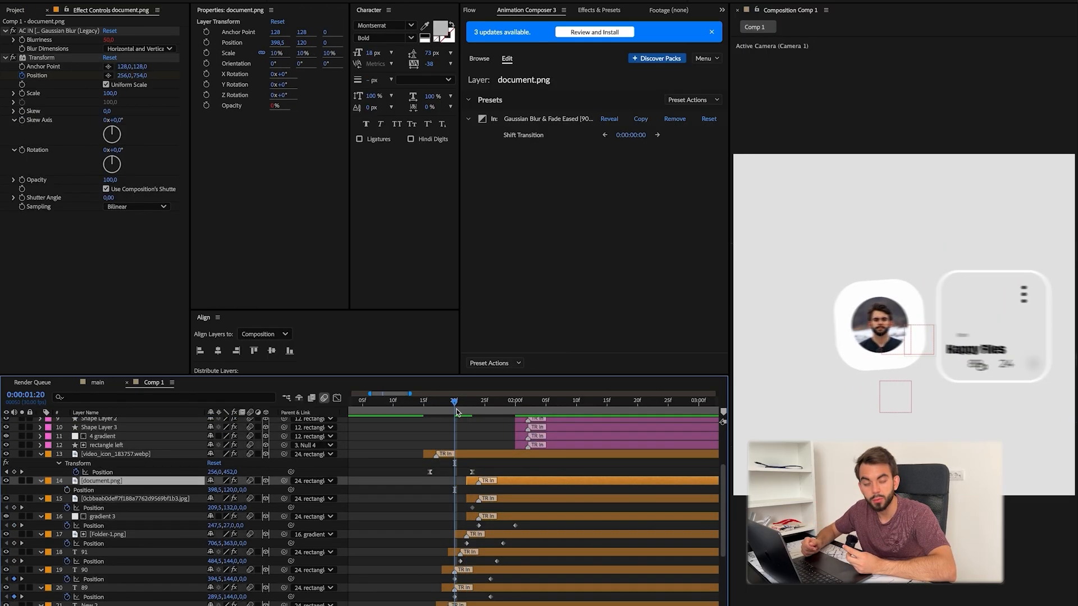
{"action": "scroll", "coordinate": [458, 506], "scroll_direction": "down", "scroll_amount": 5}
{"action": "left_click", "coordinate": [457, 534]}
{"action": "scroll", "coordinate": [457, 505], "scroll_direction": "up", "scroll_amount": 3}
{"action": "left_click_drag", "start_coordinate": [455, 412], "coordinate": [461, 413]}
{"action": "left_click_drag", "start_coordinate": [477, 480], "coordinate": [483, 462]}
{"action": "scroll", "coordinate": [483, 477], "scroll_direction": "up", "scroll_amount": 3}
{"action": "left_click_drag", "start_coordinate": [400, 412], "coordinate": [465, 412]}
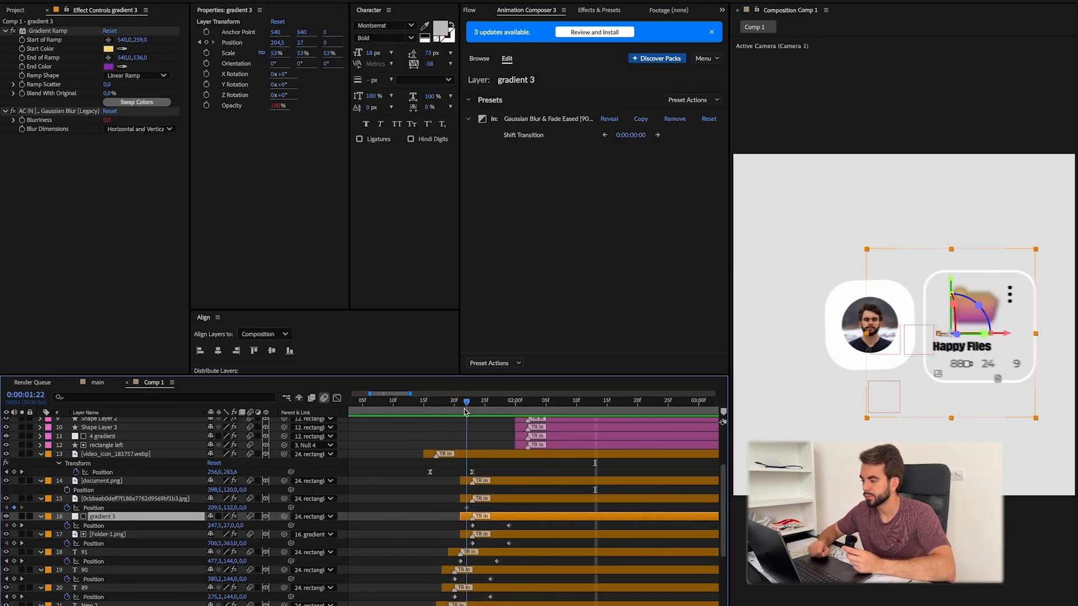
Step: Remove the Gaussian Blur & Fade in transition from Folder-1.png
{"action": "scroll", "coordinate": [478, 506], "scroll_direction": "down", "scroll_amount": 3}
{"action": "left_click", "coordinate": [503, 517]}
{"action": "left_click", "coordinate": [674, 119]}
{"action": "left_click_drag", "start_coordinate": [490, 491], "coordinate": [483, 491]}
Step: Delay the video icon layer to about 0:00:01:20 in line with the other card icons, and preview the composition
{"action": "scroll", "coordinate": [449, 494], "scroll_direction": "up", "scroll_amount": 5}
{"action": "left_click_drag", "start_coordinate": [409, 416], "coordinate": [419, 418]}
{"action": "left_click_drag", "start_coordinate": [525, 476], "coordinate": [540, 476]}
{"action": "left_click_drag", "start_coordinate": [496, 409], "coordinate": [511, 409]}
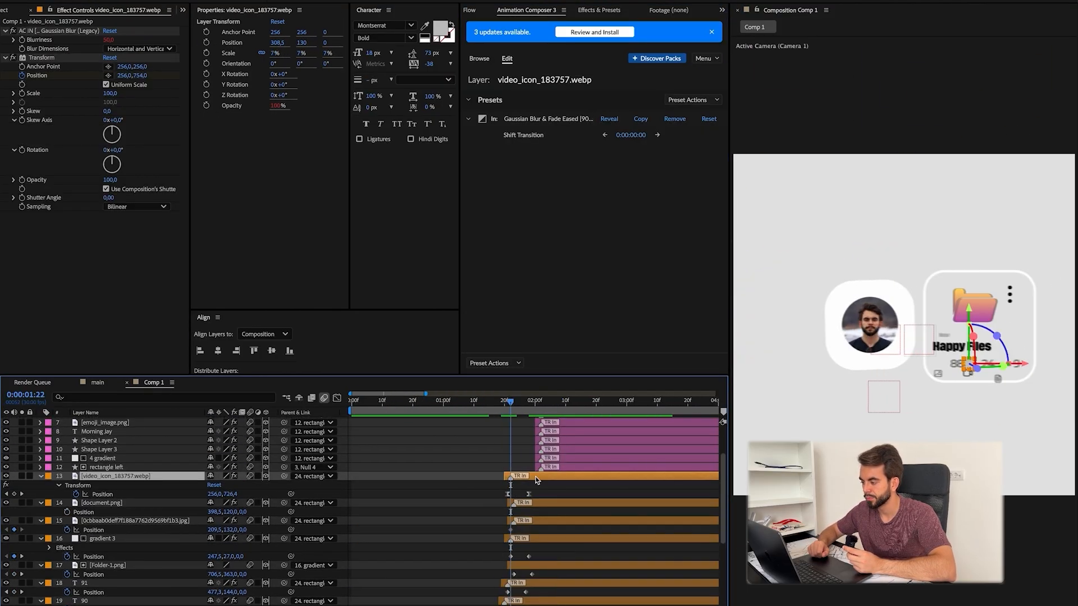
{"action": "left_click", "coordinate": [539, 503]}
{"action": "left_click", "coordinate": [556, 539]}
{"action": "left_click_drag", "start_coordinate": [539, 476], "coordinate": [533, 476]}
{"action": "scroll", "coordinate": [449, 477], "scroll_direction": "down", "scroll_amount": 3}
{"action": "left_click_drag", "start_coordinate": [438, 410], "coordinate": [415, 410]}
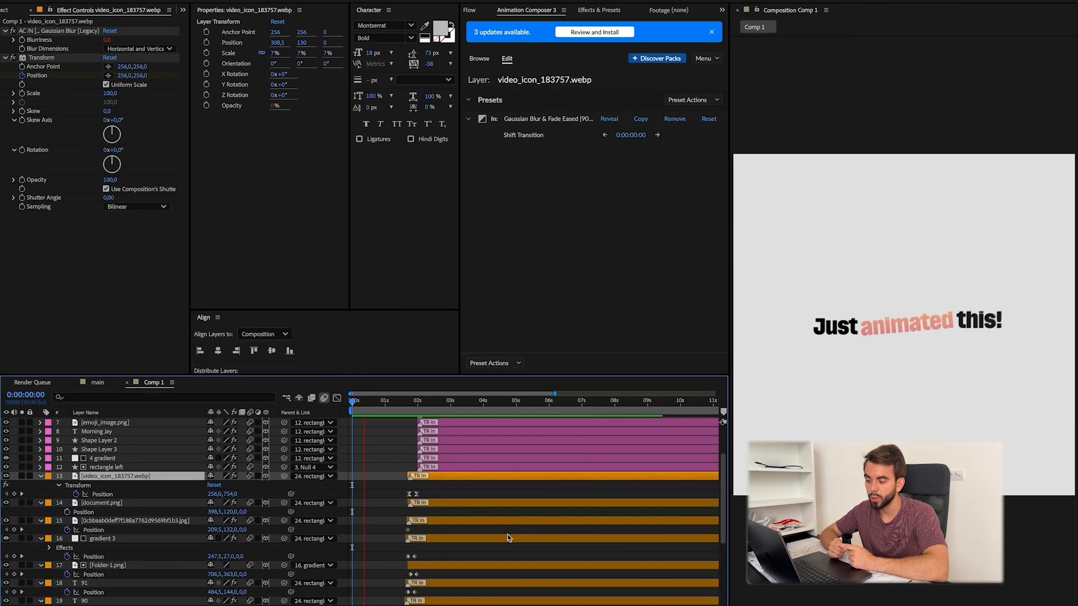
{"action": "key", "text": "space"}
Step: Animate the positions of the layers from 9:41 am to Shape Layer 3 horizontally, starting 9:41 am at 288.8, -86
{"action": "scroll", "coordinate": [494, 533], "scroll_direction": "up", "scroll_amount": 5}
{"action": "left_click", "coordinate": [459, 562], "text": "shift"}
{"action": "key", "text": "u"}
{"action": "left_click", "coordinate": [457, 511]}
{"action": "scroll", "coordinate": [455, 515], "scroll_direction": "up", "scroll_amount": 3}
{"action": "scroll", "coordinate": [478, 505], "scroll_direction": "left", "scroll_amount": 3}
{"action": "left_click", "coordinate": [509, 502]}
{"action": "left_click", "coordinate": [508, 458], "text": "shift"}
{"action": "left_click_drag", "start_coordinate": [522, 410], "coordinate": [460, 410]}
{"action": "key", "text": "alt+p"}
{"action": "left_click_drag", "start_coordinate": [210, 537], "coordinate": [208, 538]}
Step: Stagger the 9:41 am card's content layers from Shape Layer 3 up to 9:41 am in the timeline
{"action": "left_click", "coordinate": [495, 556]}
{"action": "left_click_drag", "start_coordinate": [496, 548], "coordinate": [508, 529]}
{"action": "left_click_drag", "start_coordinate": [504, 512], "coordinate": [518, 511]}
{"action": "left_click_drag", "start_coordinate": [510, 494], "coordinate": [529, 476]}
{"action": "left_click_drag", "start_coordinate": [509, 459], "coordinate": [527, 459]}
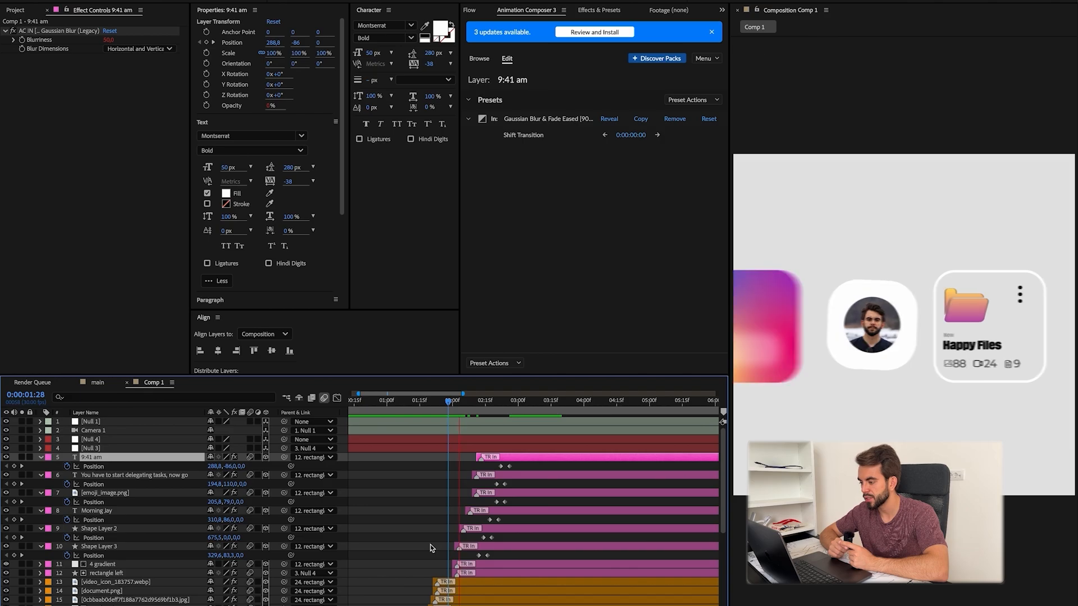
Step: Tighten the stagger to one frame per layer, from Shape Layer 3 at 0:00:02:01 to 9:41 am at 0:00:02:06
{"action": "left_click_drag", "start_coordinate": [450, 424], "coordinate": [455, 424]}
{"action": "scroll", "coordinate": [471, 522], "scroll_direction": "up", "scroll_amount": 3}
{"action": "left_click_drag", "start_coordinate": [477, 529], "coordinate": [468, 529]}
{"action": "left_click_drag", "start_coordinate": [494, 511], "coordinate": [470, 494]}
{"action": "left_click_drag", "start_coordinate": [513, 476], "coordinate": [479, 476]}
{"action": "left_click_drag", "start_coordinate": [534, 461], "coordinate": [525, 461]}
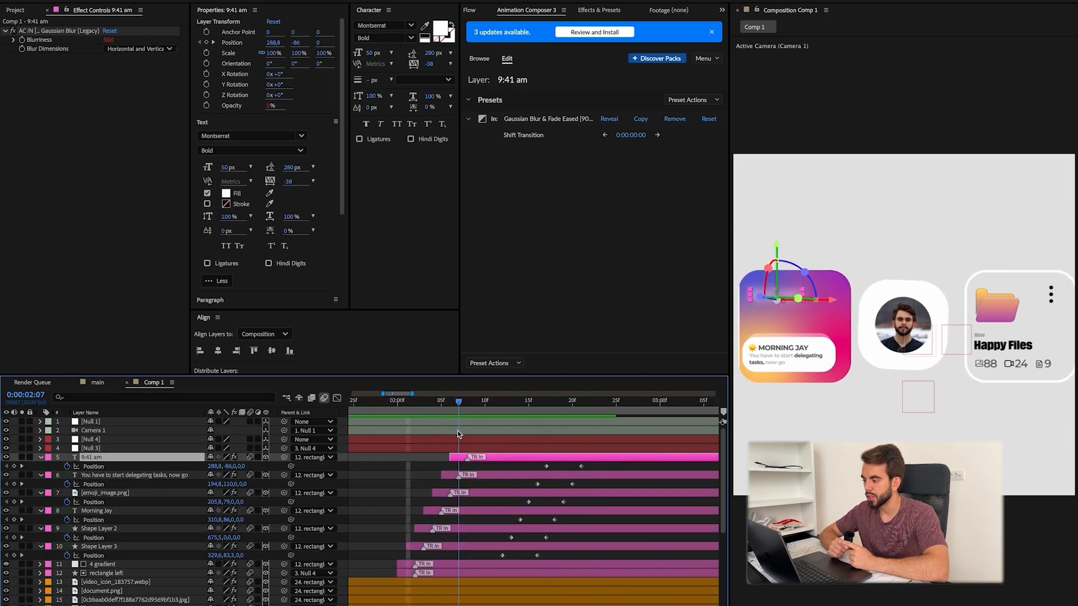
Step: Shift the six content layers' position keyframes earlier, with Shape Layer 3's first at 0:00:02:04, and preview the result
{"action": "left_click_drag", "start_coordinate": [482, 560], "coordinate": [595, 463]}
{"action": "left_click", "coordinate": [477, 556]}
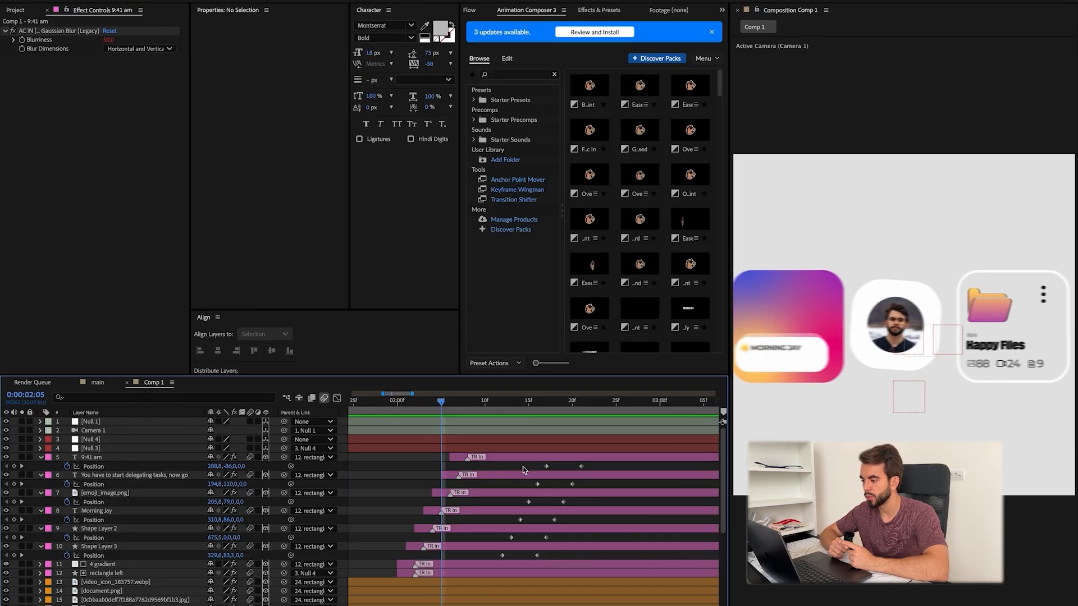
{"action": "left_click_drag", "start_coordinate": [481, 559], "coordinate": [595, 463]}
{"action": "left_click_drag", "start_coordinate": [503, 556], "coordinate": [432, 556]}
{"action": "left_click_drag", "start_coordinate": [441, 403], "coordinate": [490, 409]}
{"action": "left_click", "coordinate": [378, 569]}
{"action": "key", "text": "space"}
Step: Ease the position keyframes of the layers from 9:41 am to Shape Layer 3 and preview the card's entrance
{"action": "key", "text": "space"}
{"action": "left_click_drag", "start_coordinate": [525, 462], "coordinate": [487, 505]}
{"action": "left_click_drag", "start_coordinate": [490, 557], "coordinate": [461, 523]}
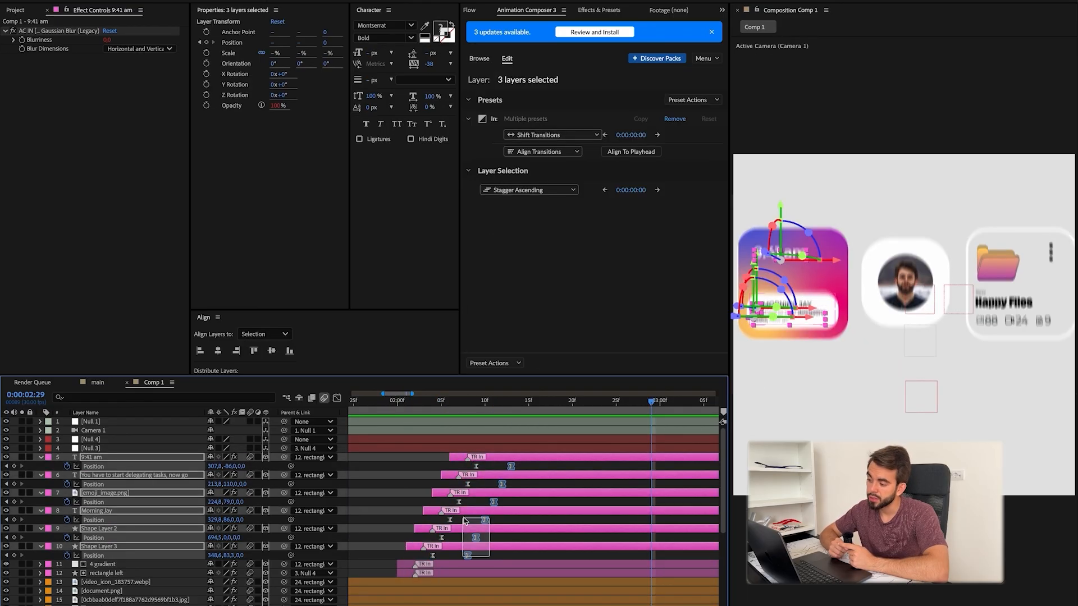
{"action": "left_click", "coordinate": [376, 571]}
{"action": "left_click_drag", "start_coordinate": [503, 405], "coordinate": [473, 416]}
{"action": "key", "text": "space"}
{"action": "left_click_drag", "start_coordinate": [430, 462], "coordinate": [405, 556]}
{"action": "left_click_drag", "start_coordinate": [468, 402], "coordinate": [403, 403]}
{"action": "left_click", "coordinate": [370, 544]}
{"action": "key", "text": "space"}
Step: Remove the in transition from the 9:41 am text layer and reveal the 4 gradient layer's position
{"action": "key", "text": "minus"}
{"action": "key", "text": "minus"}
{"action": "key", "text": "minus"}
{"action": "key", "text": "minus"}
{"action": "key", "text": "space"}
{"action": "key", "text": "equal"}
{"action": "key", "text": "equal"}
{"action": "key", "text": "Delete"}
{"action": "left_click", "coordinate": [399, 494]}
{"action": "left_click", "coordinate": [102, 560]}
{"action": "key", "text": "p"}
{"action": "left_click", "coordinate": [414, 483]}
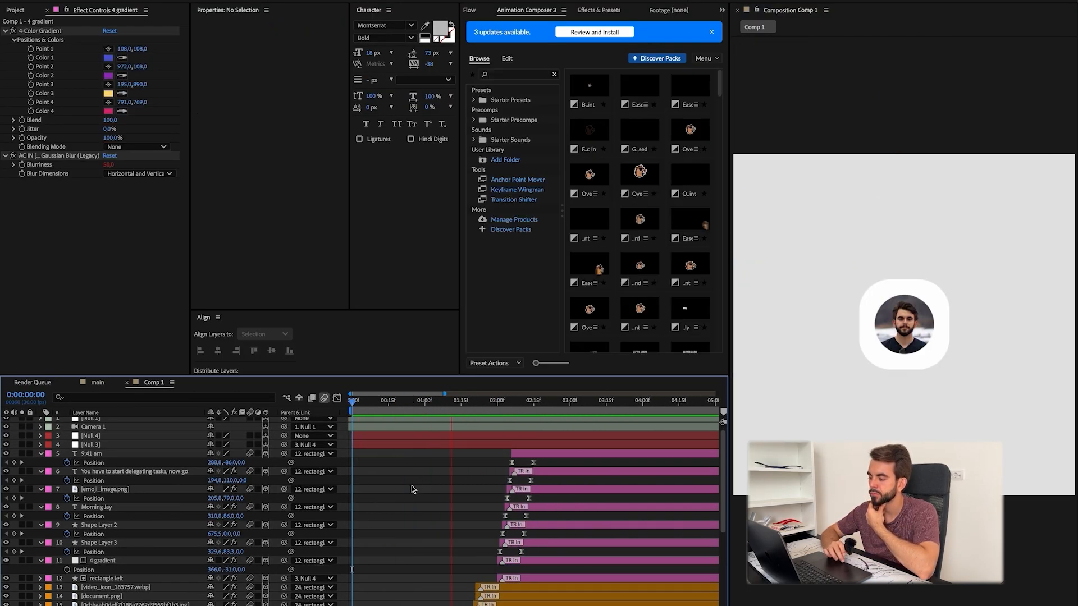
Step: Remove the in transitions from the delegating-tasks and Morning Jay texts, and animate Morning Jay's Range Selector Start from 0% to 100%
{"action": "left_click", "coordinate": [413, 471]}
{"action": "key", "text": "Delete"}
{"action": "left_click", "coordinate": [400, 508]}
{"action": "key", "text": "Delete"}
{"action": "key", "text": "u"}
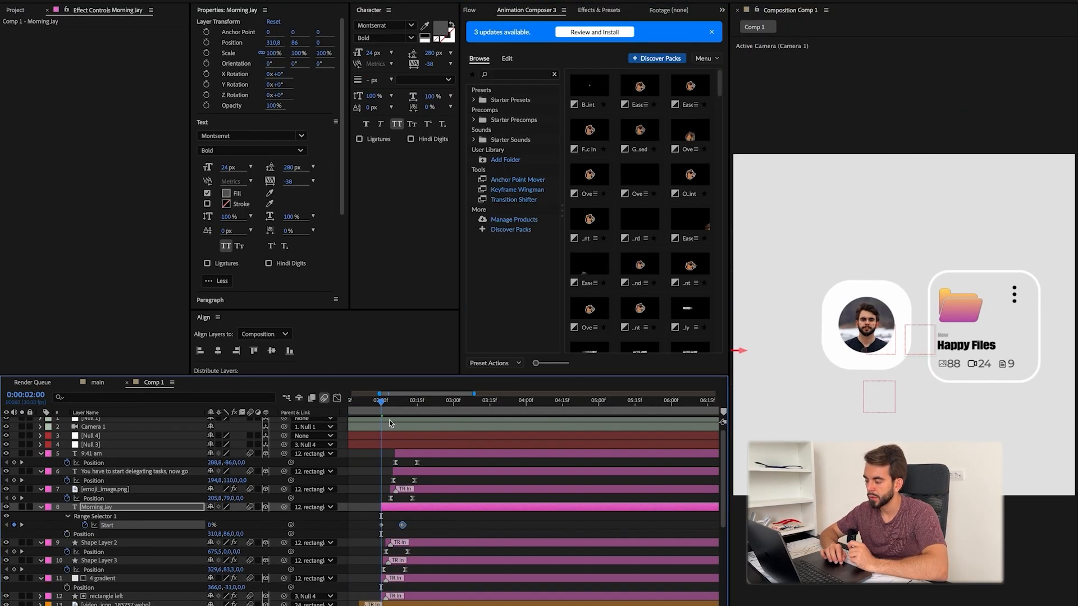
{"action": "left_click_drag", "start_coordinate": [406, 417], "coordinate": [417, 417]}
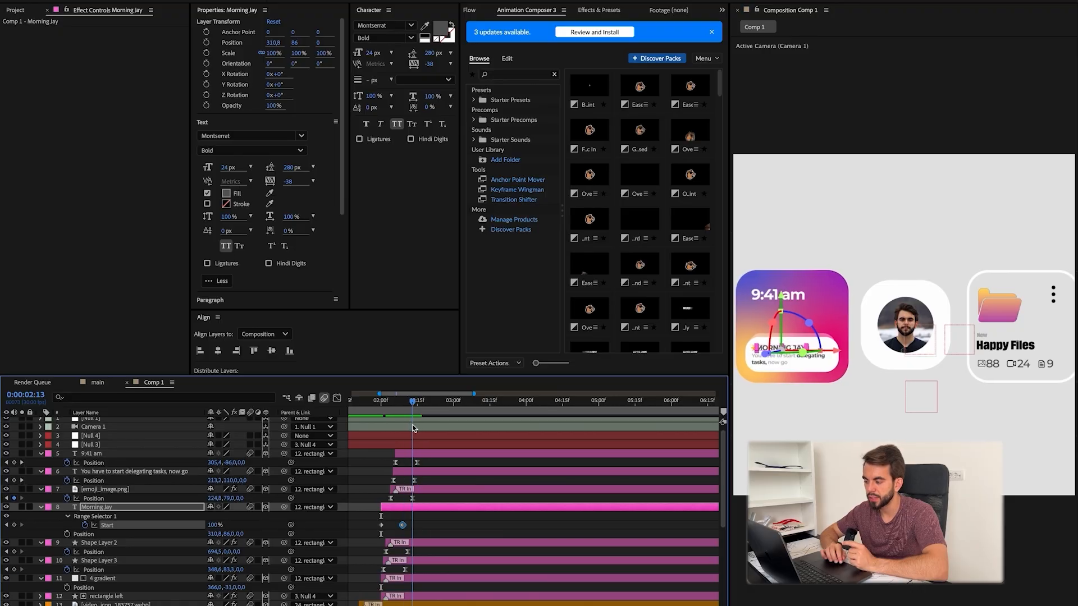
Step: Apply the same text animation to the "You have to start delegating tasks, now go" layer and adjust its keyframes
{"action": "key", "text": "Delete"}
{"action": "left_click", "coordinate": [413, 473]}
{"action": "key", "text": "ctrl+space"}
{"action": "key", "text": "Return"}
{"action": "key", "text": "u"}
{"action": "left_click_drag", "start_coordinate": [425, 486], "coordinate": [385, 499]}
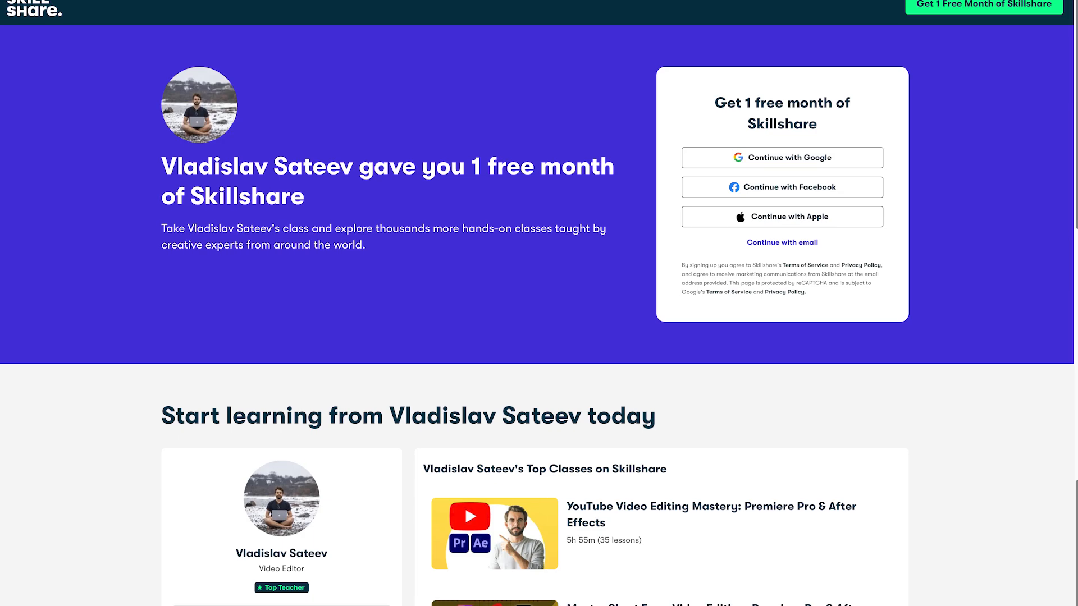
{"action": "scroll", "coordinate": [539, 304], "scroll_direction": "down", "scroll_amount": 2}
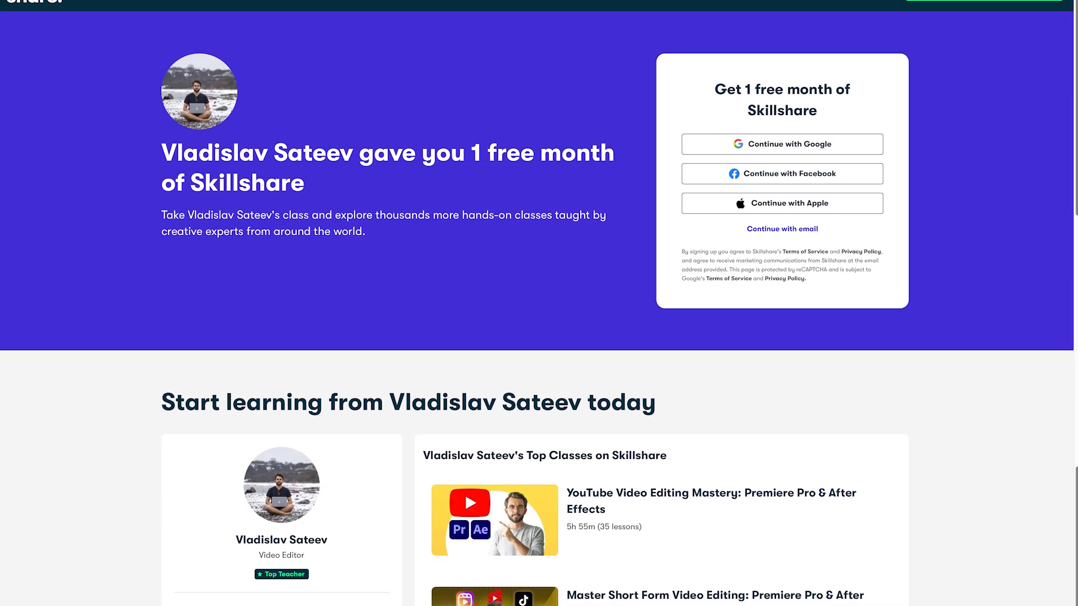
{"action": "scroll", "coordinate": [539, 303], "scroll_direction": "down", "scroll_amount": 4}
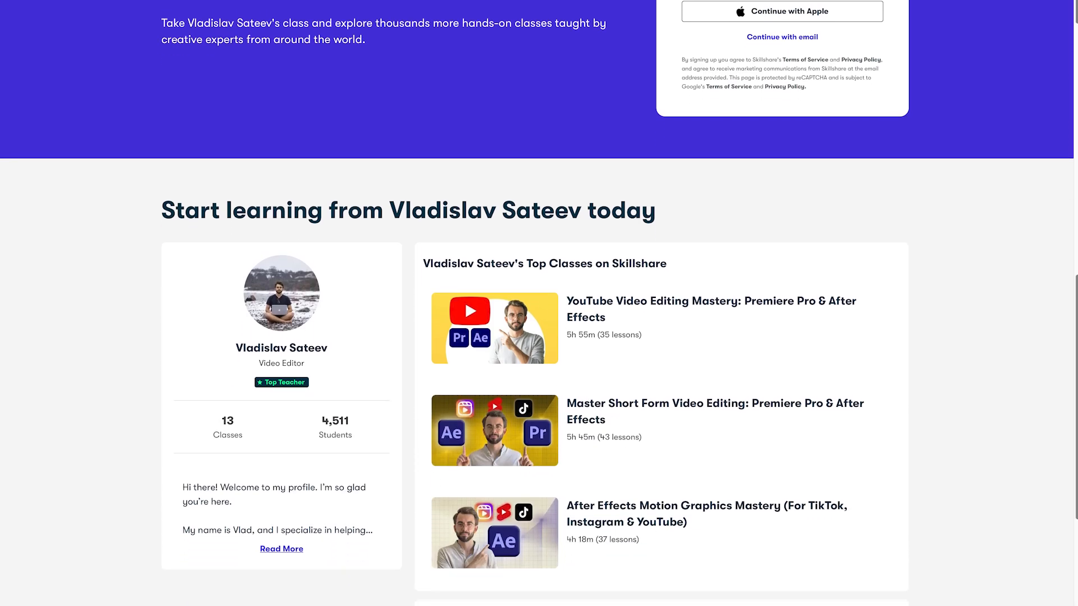